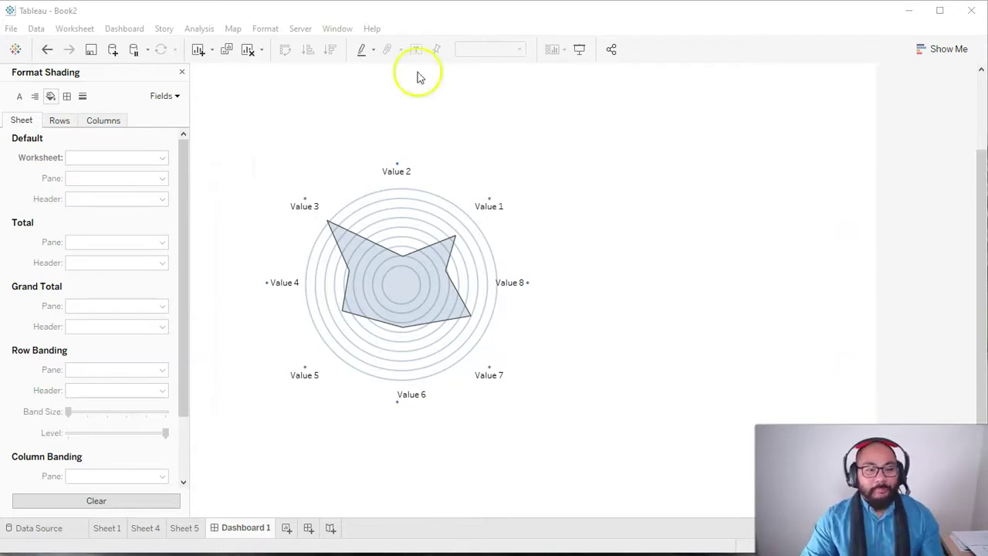
# Drag the Value labels sheet to the right and the polygon sheet down-right, then select the circles sheet
pyautogui.click(419, 276)
pyautogui.moveTo(401, 139); pyautogui.dragTo(708, 88)
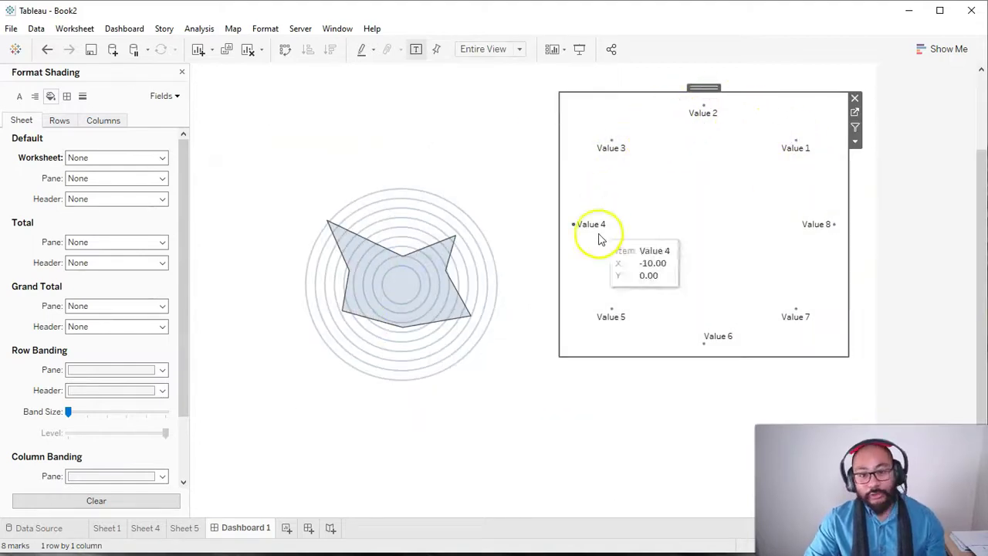
pyautogui.click(408, 237)
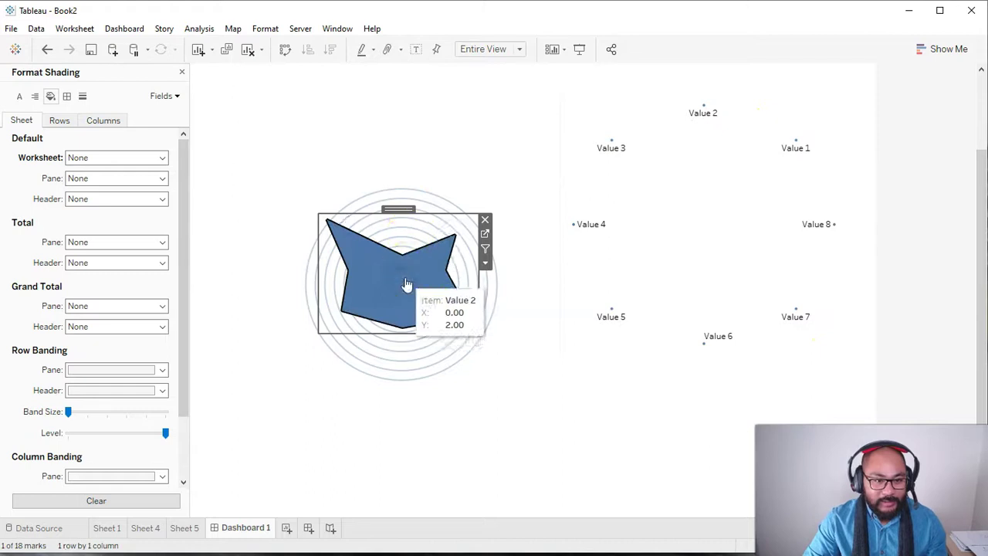
pyautogui.click(406, 286)
pyautogui.moveTo(399, 210); pyautogui.dragTo(567, 366)
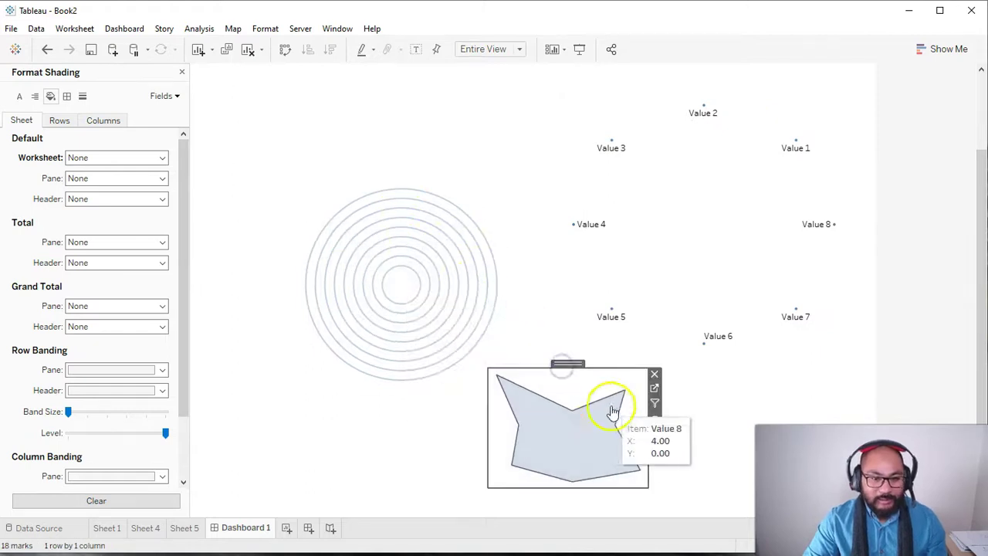
pyautogui.click(577, 436)
pyautogui.click(397, 265)
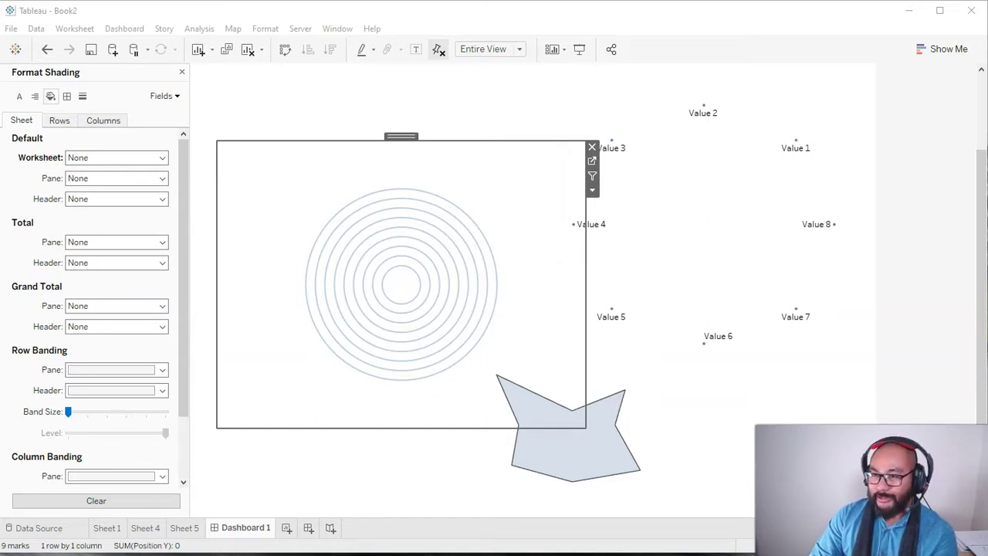
# Rename Excel's Sheet1 to 'Radius Values' and shrink the workbook window aside to reveal Tableau
pyautogui.hotkey('alt', 'Tab')
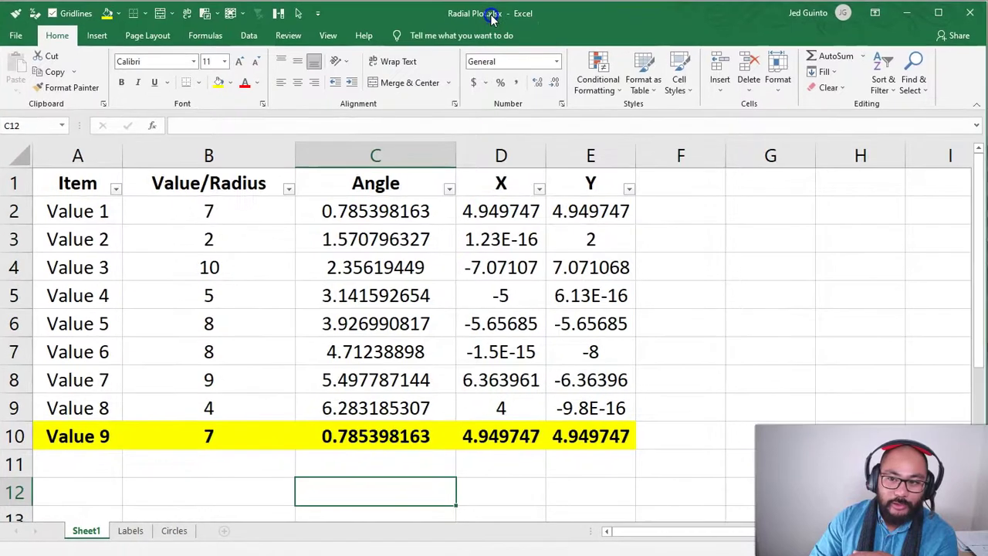
pyautogui.moveTo(85, 530); pyautogui.dragTo(287, 445)
pyautogui.write('R')
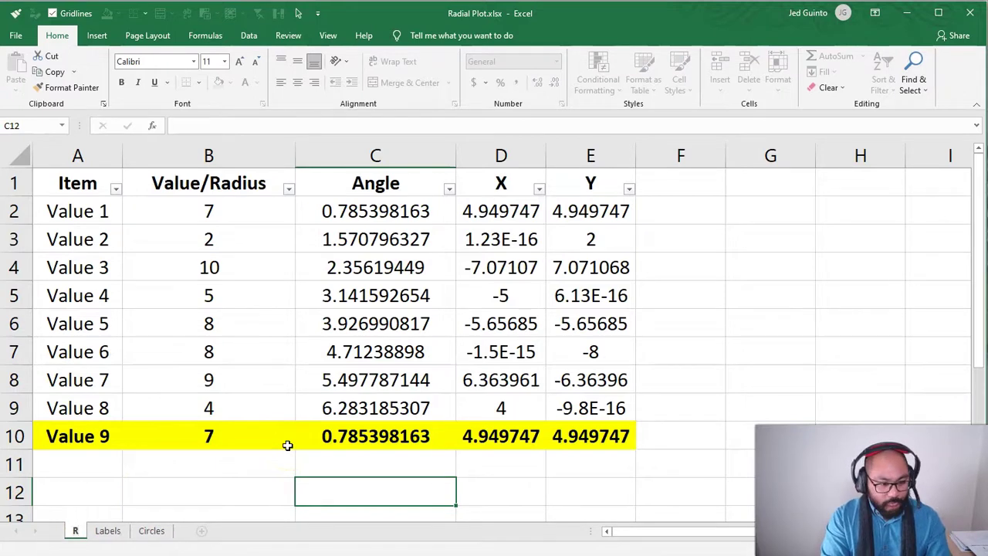
pyautogui.write('adius Values')
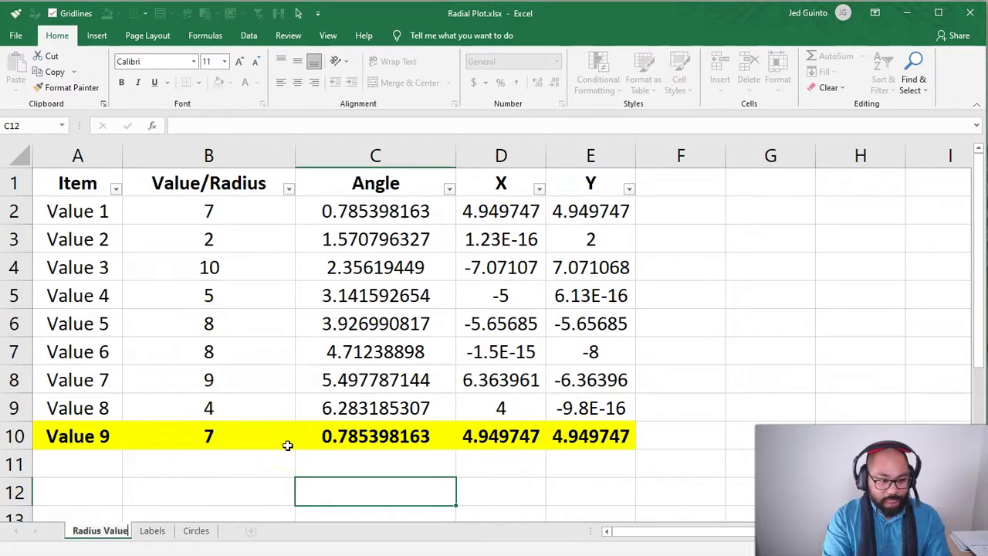
pyautogui.click(287, 445)
pyautogui.click(225, 471)
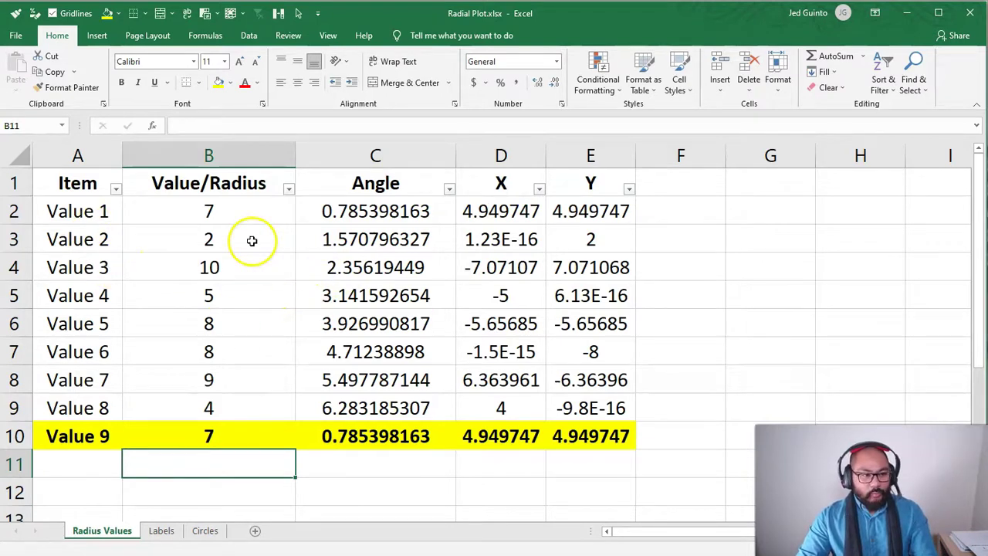
pyautogui.moveTo(468, 15); pyautogui.dragTo(904, 67)
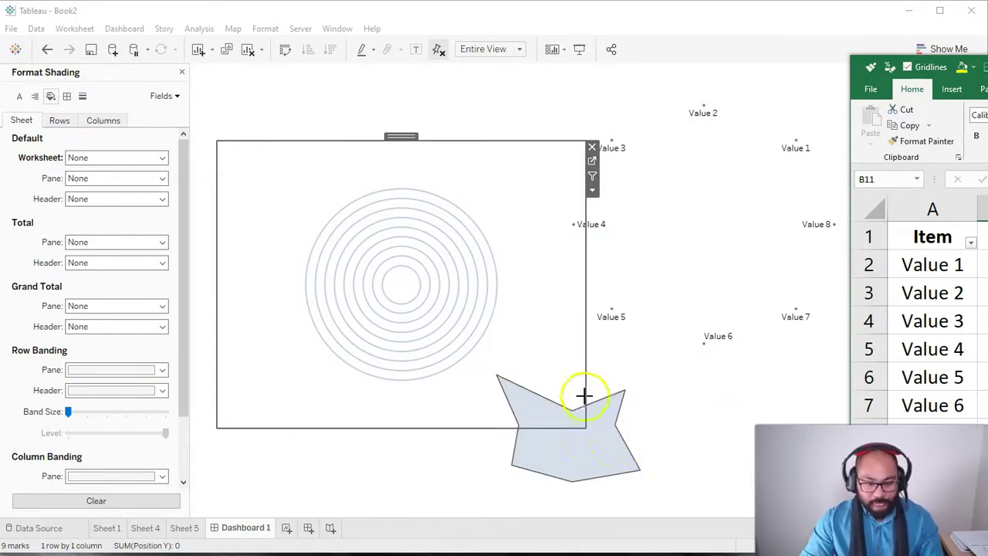
# Show Sheet 1 and sketch vertical and horizontal axes crossing at the 0,0 origin over the polygon
pyautogui.click(100, 528)
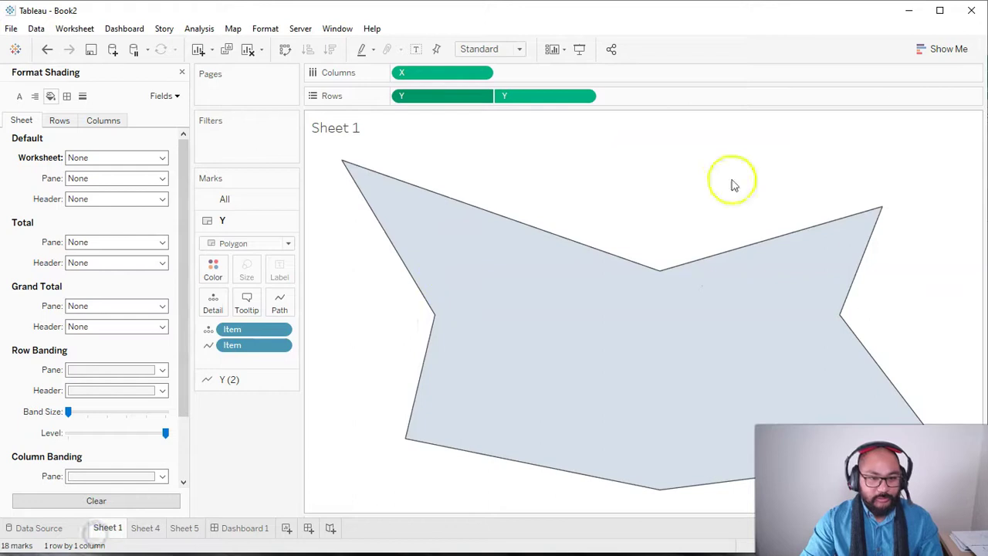
pyautogui.moveTo(655, 137); pyautogui.dragTo(659, 540)
pyautogui.moveTo(294, 345); pyautogui.dragTo(987, 336)
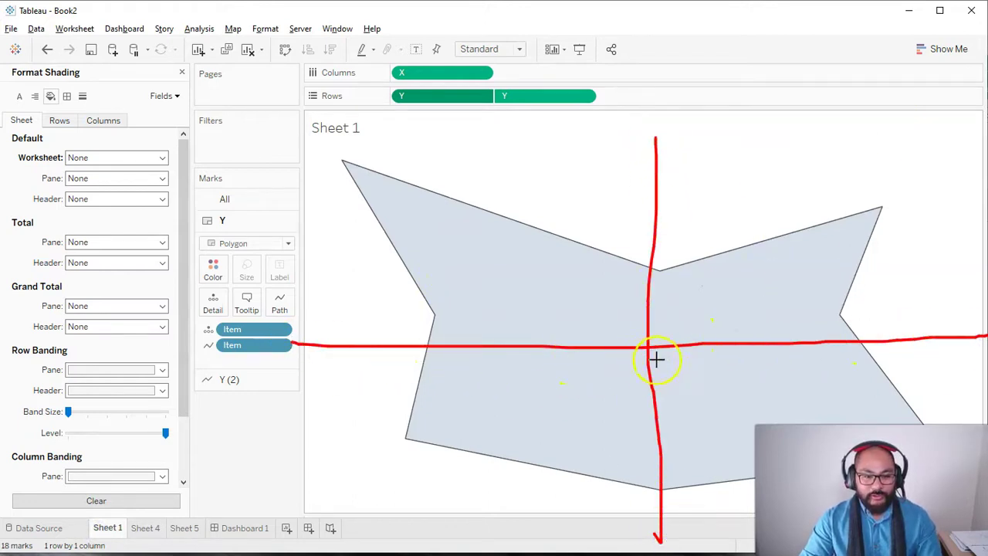
pyautogui.moveTo(665, 356)
pyautogui.mouseDown()
pyautogui.moveTo(688, 364)
pyautogui.moveTo(686, 375)
pyautogui.moveTo(696, 352)
pyautogui.mouseUp()
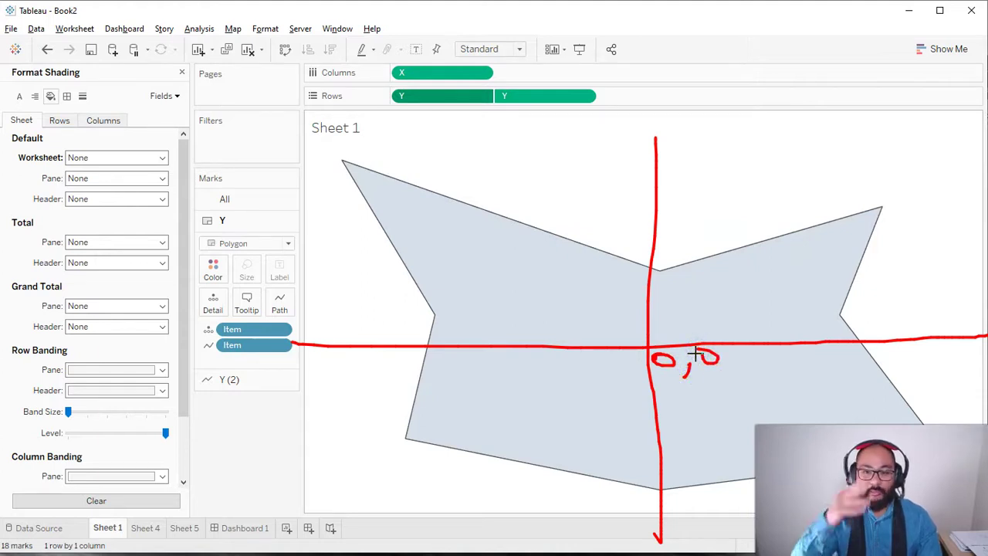
# Draw annotation lines from the origin to the polygon's corners, then clear all annotations
pyautogui.click(880, 205)
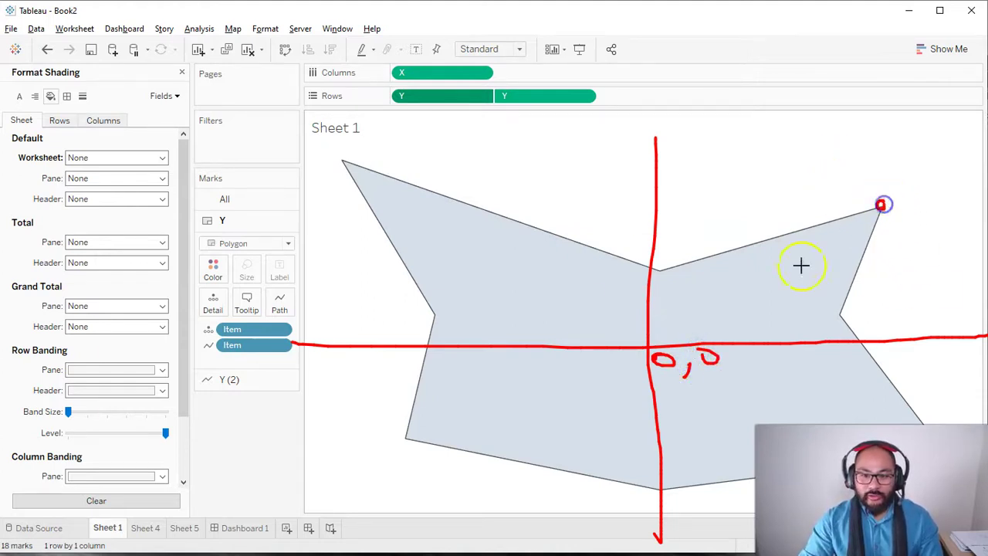
pyautogui.moveTo(656, 344); pyautogui.dragTo(879, 203)
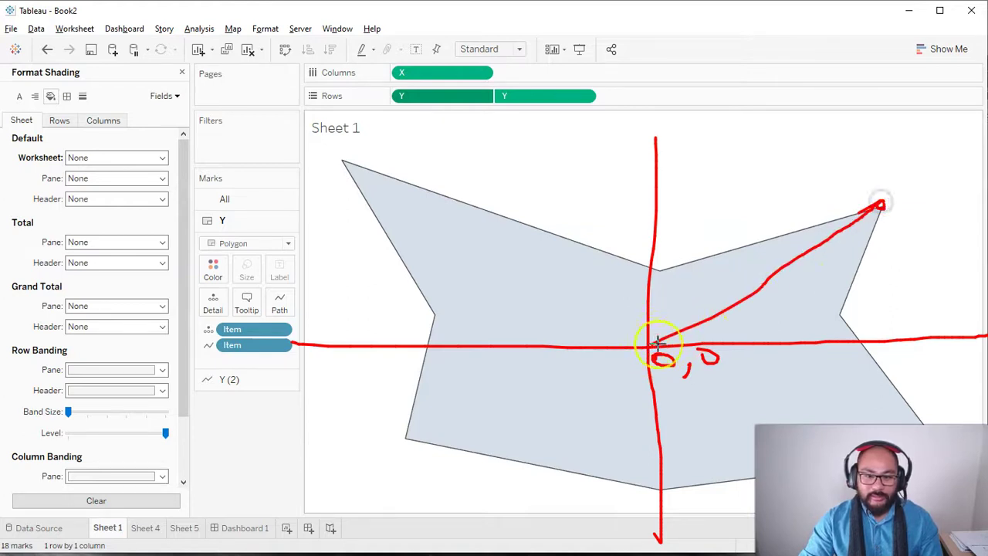
pyautogui.moveTo(656, 344)
pyautogui.mouseDown()
pyautogui.moveTo(665, 272)
pyautogui.moveTo(435, 227)
pyautogui.moveTo(333, 153)
pyautogui.mouseUp()
pyautogui.moveTo(650, 341); pyautogui.dragTo(441, 319)
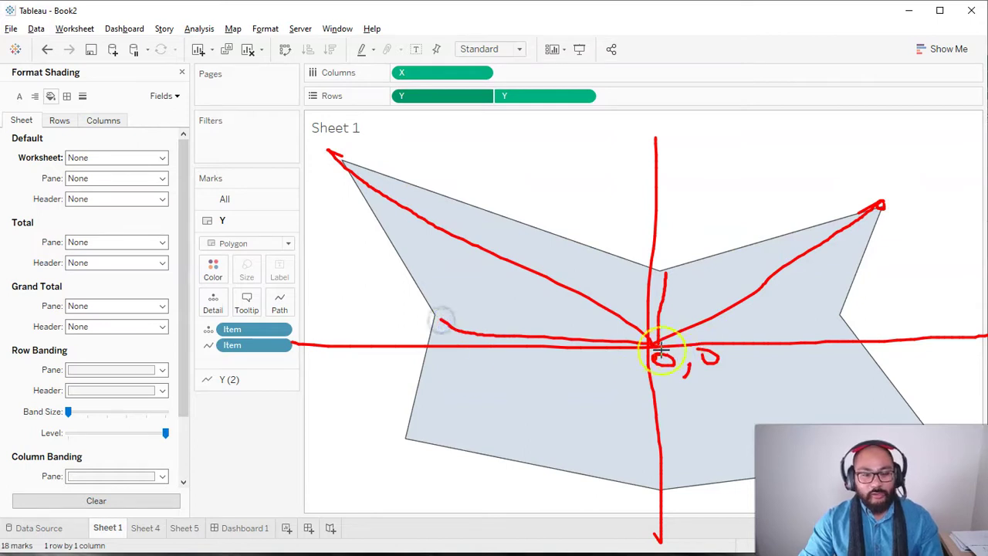
pyautogui.moveTo(651, 351); pyautogui.dragTo(409, 436)
pyautogui.moveTo(439, 314)
pyautogui.mouseDown()
pyautogui.moveTo(410, 440)
pyautogui.moveTo(651, 489)
pyautogui.moveTo(802, 453)
pyautogui.moveTo(839, 297)
pyautogui.moveTo(875, 216)
pyautogui.moveTo(685, 228)
pyautogui.mouseUp()
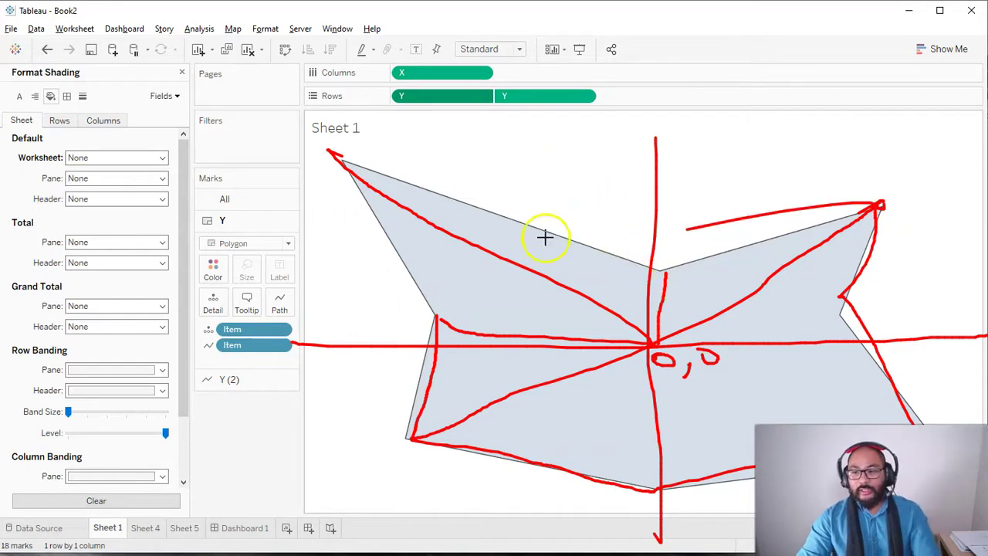
pyautogui.press('Escape')
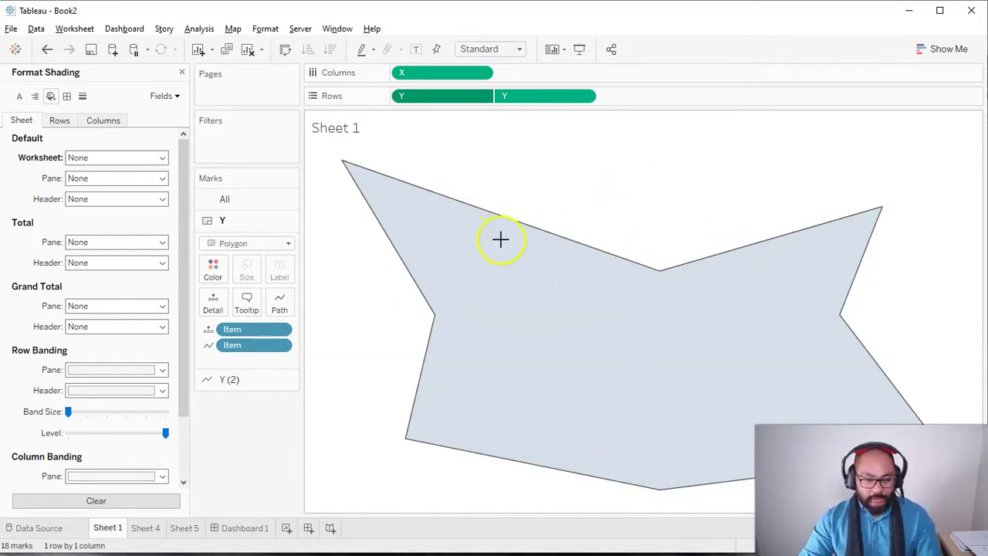
# Maximize the Radial Plot workbook and highlight the item names Value 1 to Value 8
pyautogui.hotkey('alt', 'Tab')
pyautogui.moveTo(754, 104); pyautogui.dragTo(629, 9)
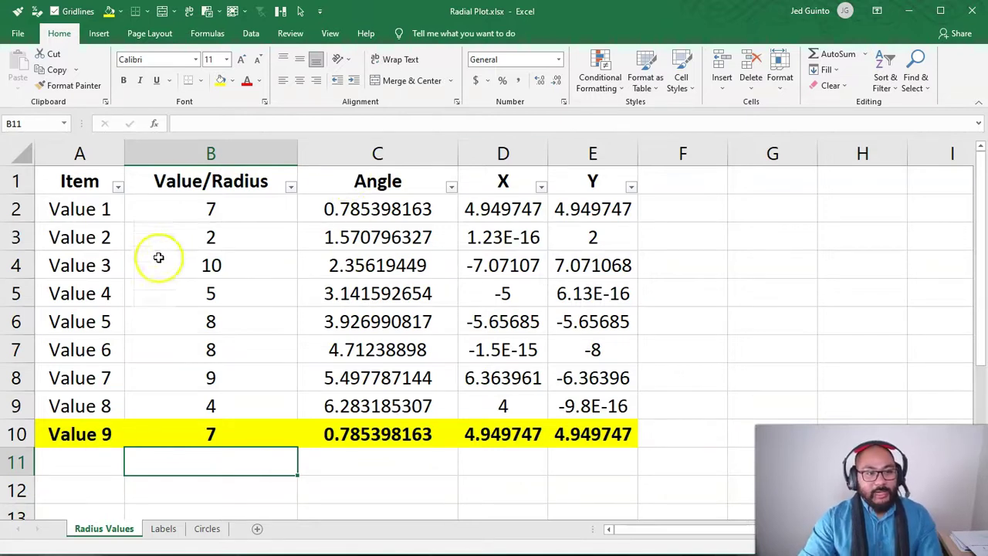
pyautogui.moveTo(91, 209); pyautogui.dragTo(91, 406)
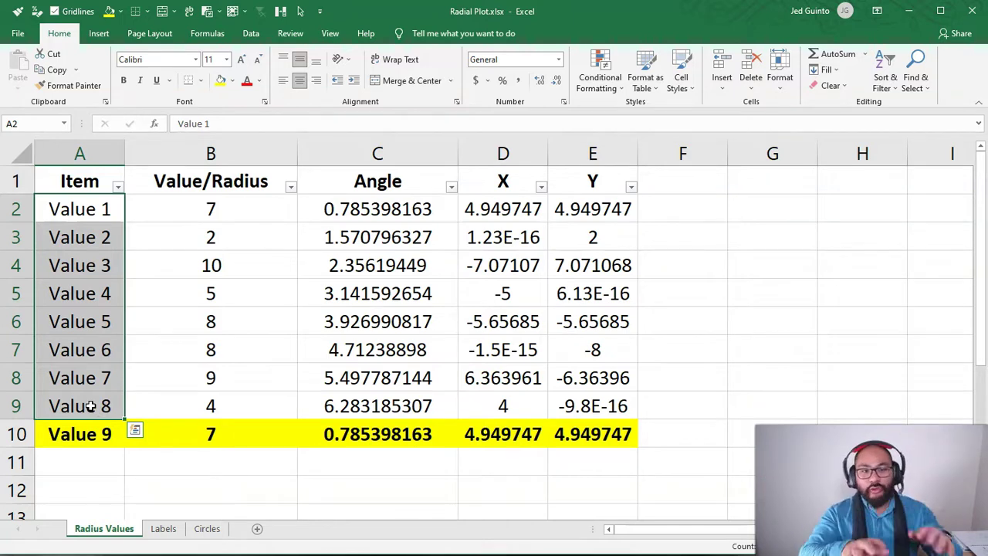
# Inspect the C2 angle formula and highlight the angles C2:C9, the Value 5 row and the Value 9 row
pyautogui.click(370, 202)
pyautogui.moveTo(392, 209); pyautogui.dragTo(375, 402)
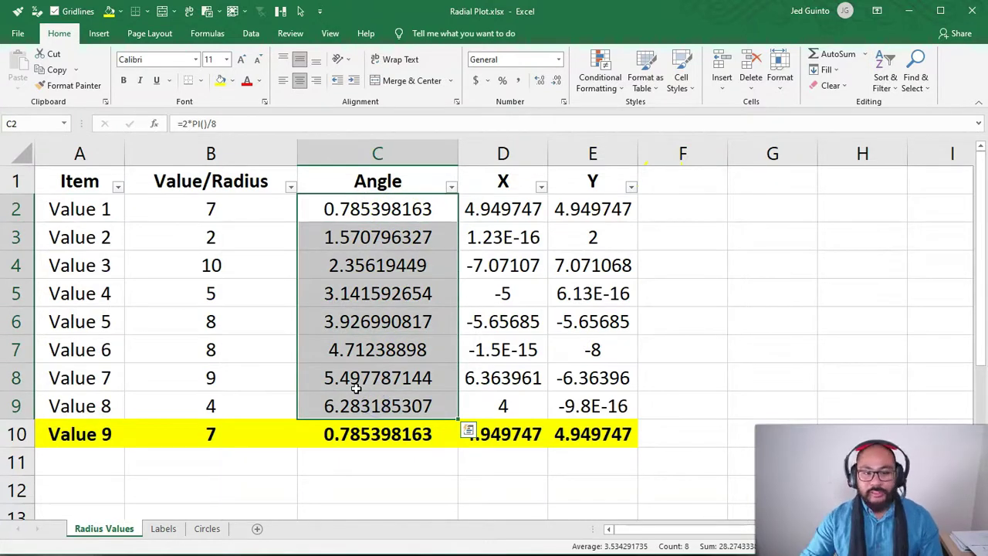
pyautogui.moveTo(99, 317); pyautogui.dragTo(570, 315)
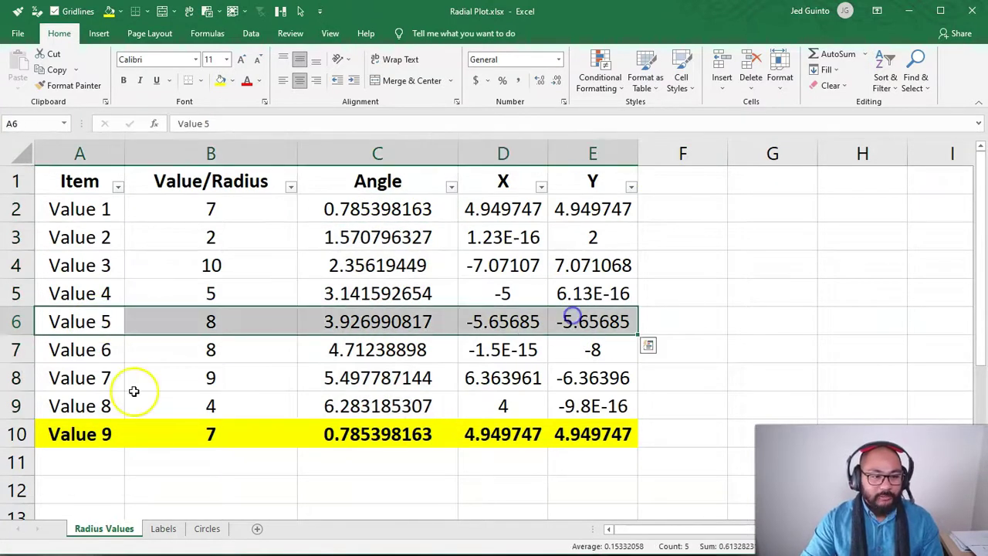
pyautogui.click(28, 435)
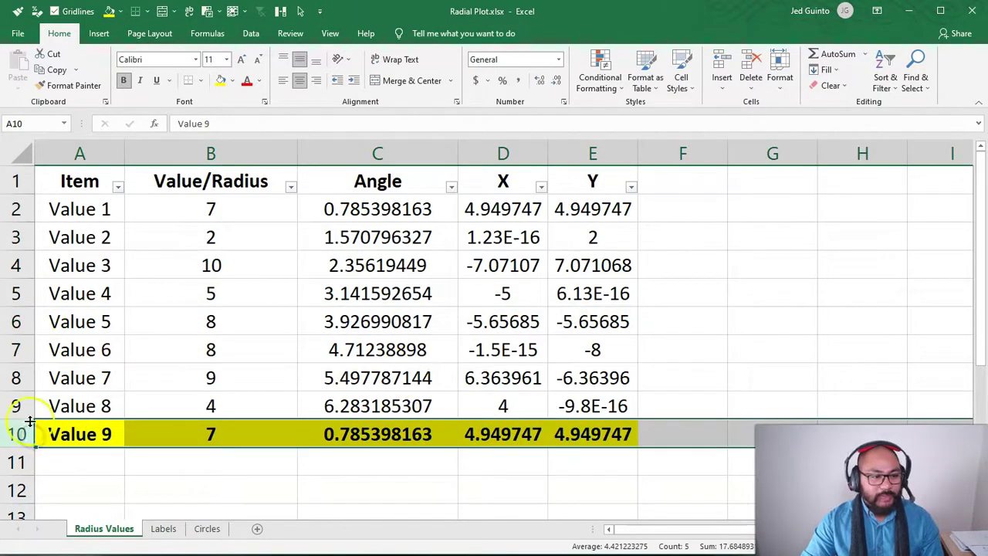
pyautogui.click(80, 320)
pyautogui.click(364, 209)
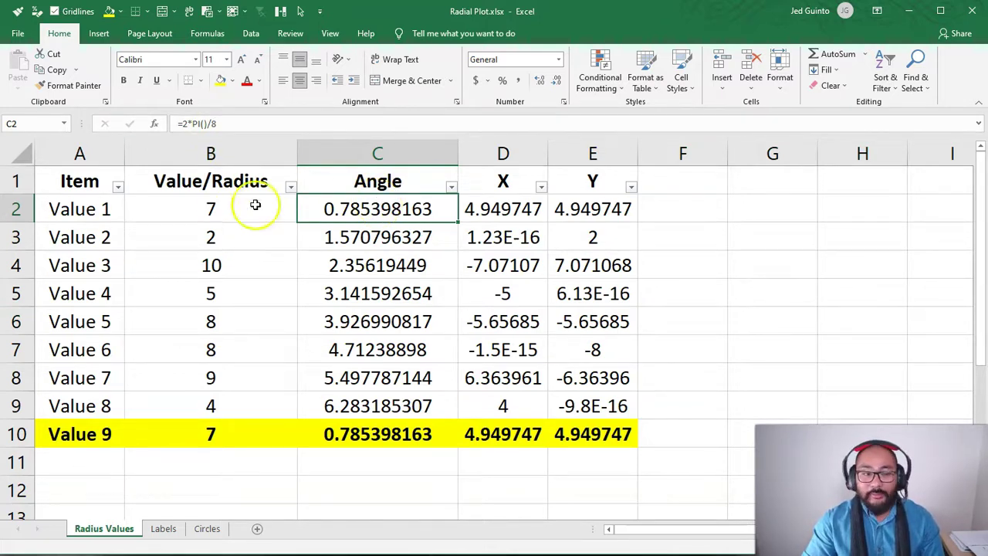
# Try changing the 8 divisor in C2's =2*PI()/8 formula to 5, then cancel, leaving it unchanged
pyautogui.doubleClick(452, 203)
pyautogui.click(353, 208)
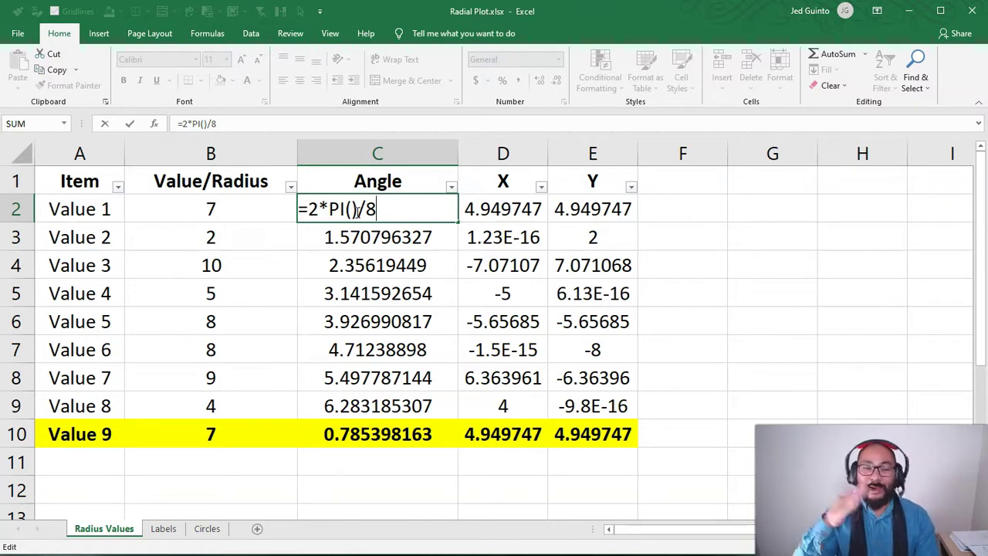
pyautogui.doubleClick(370, 209)
pyautogui.write('5')
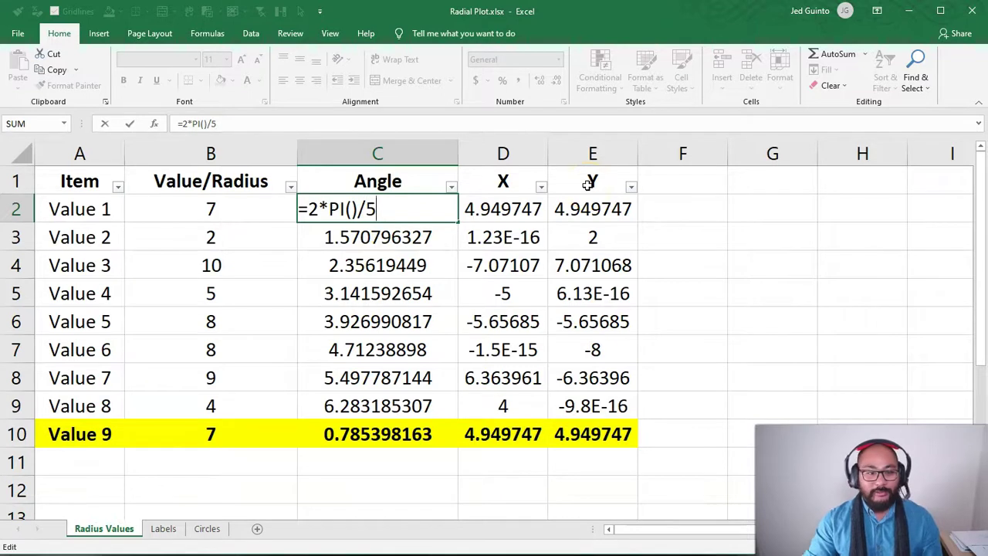
pyautogui.press('Escape')
pyautogui.doubleClick(416, 216)
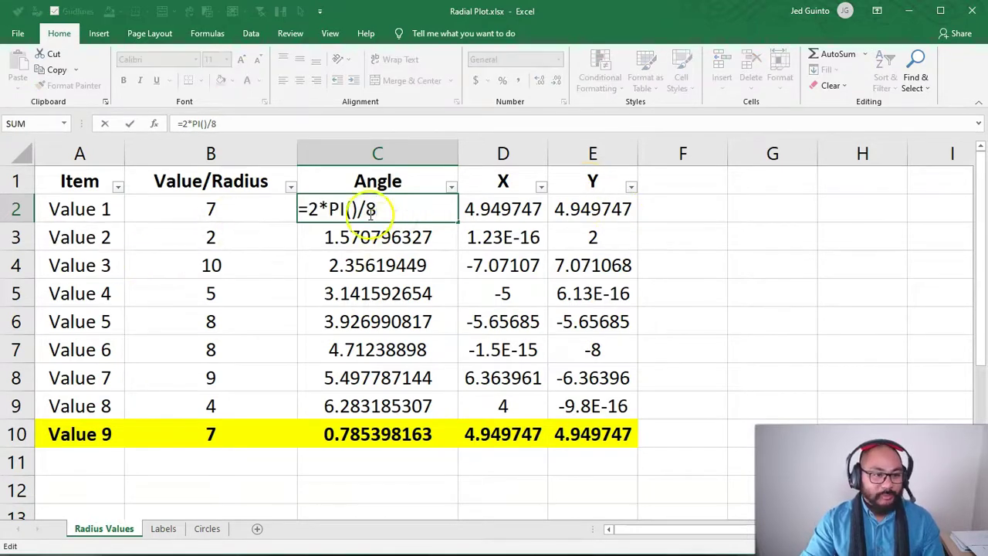
pyautogui.press('Escape')
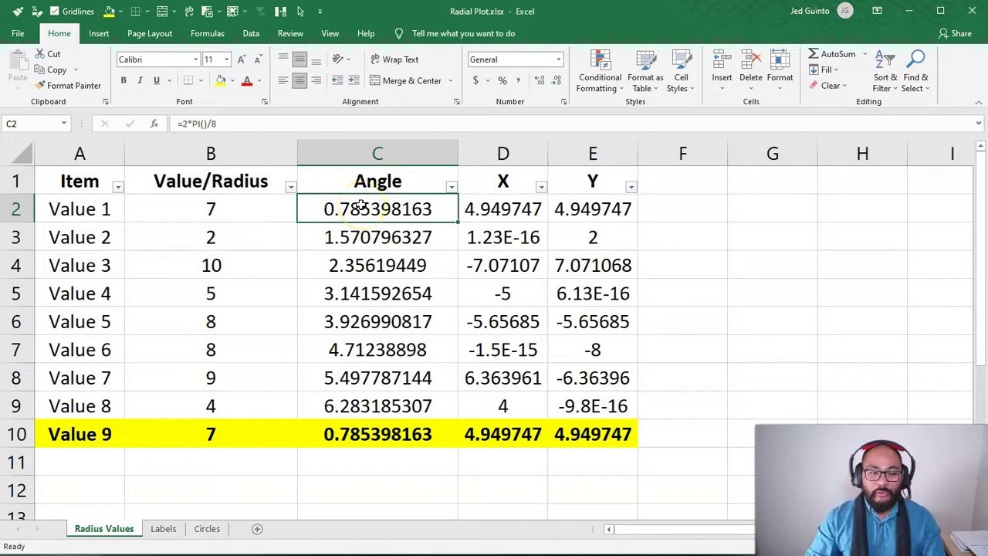
# Inspect the cumulative angle formulas from C3 down to C9's =C8+$C$2
pyautogui.click(390, 234)
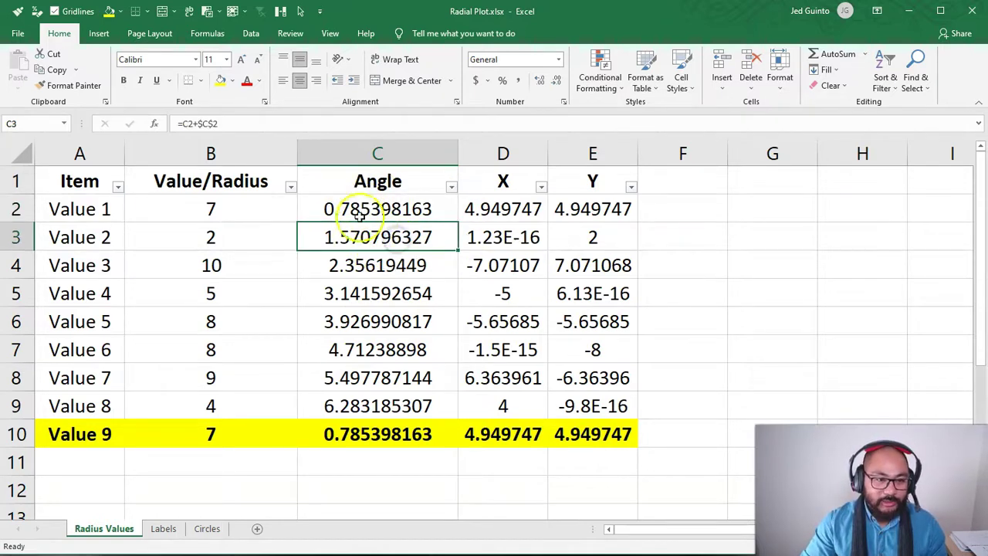
pyautogui.click(373, 274)
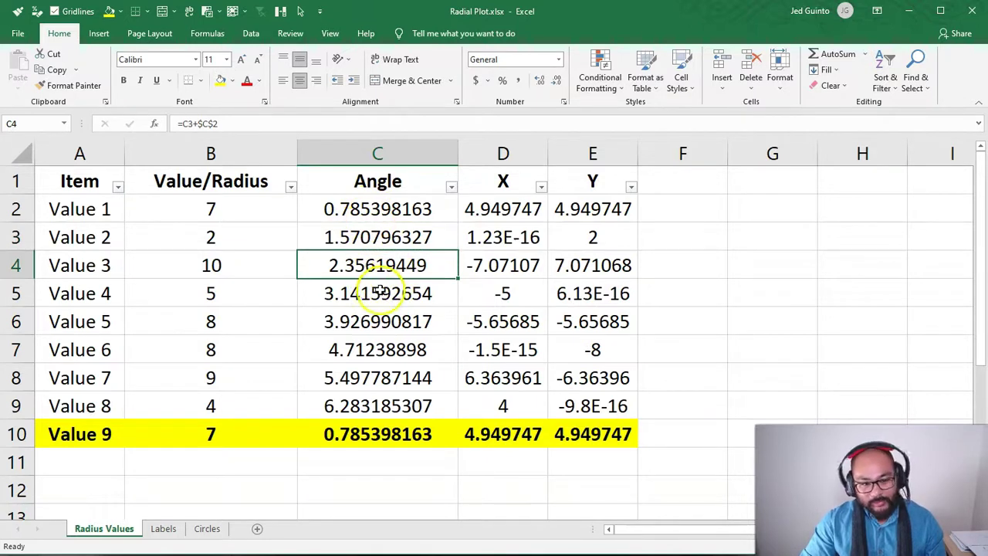
pyautogui.click(379, 291)
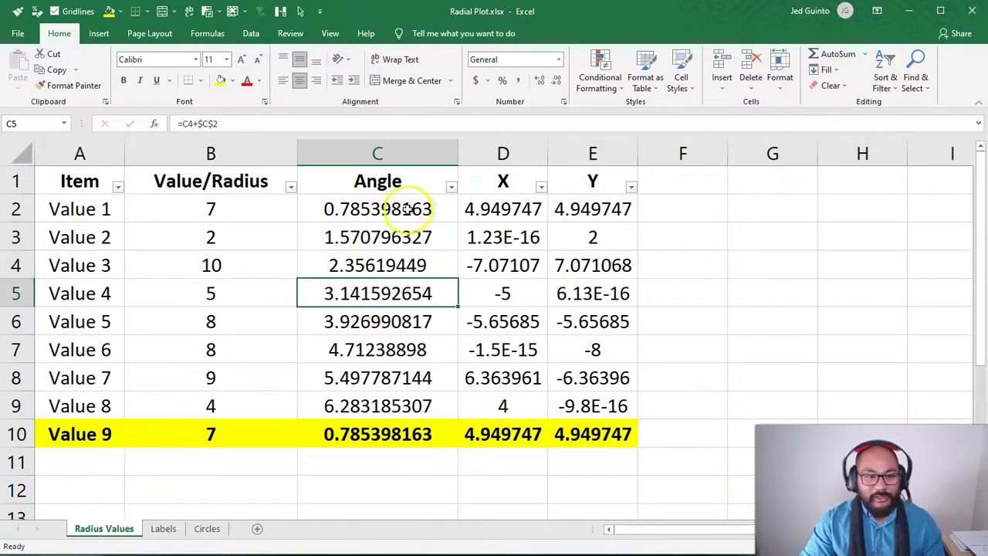
pyautogui.moveTo(386, 209); pyautogui.dragTo(379, 409)
pyautogui.click(378, 408)
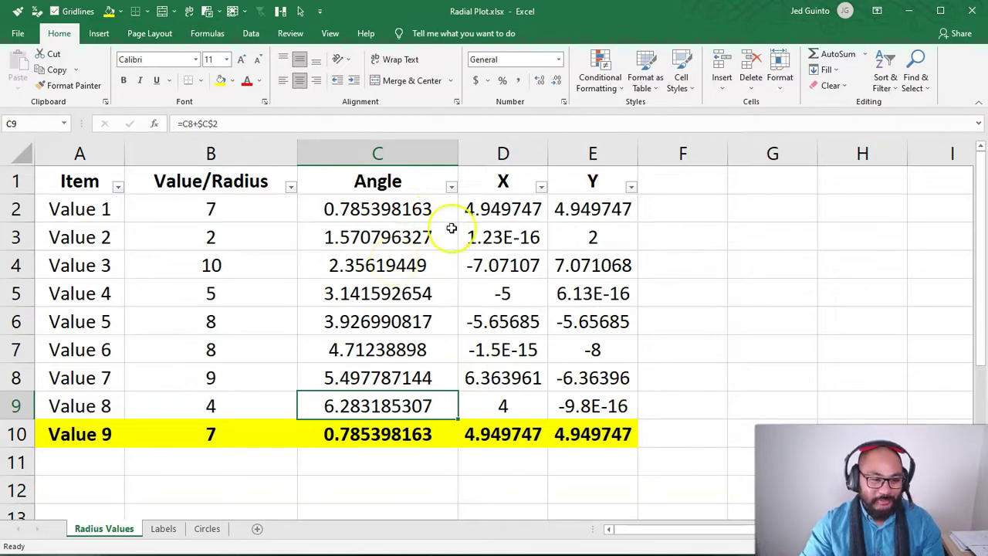
# Select the Value 9 row and link its radius cell B10 to =B2
pyautogui.click(344, 434)
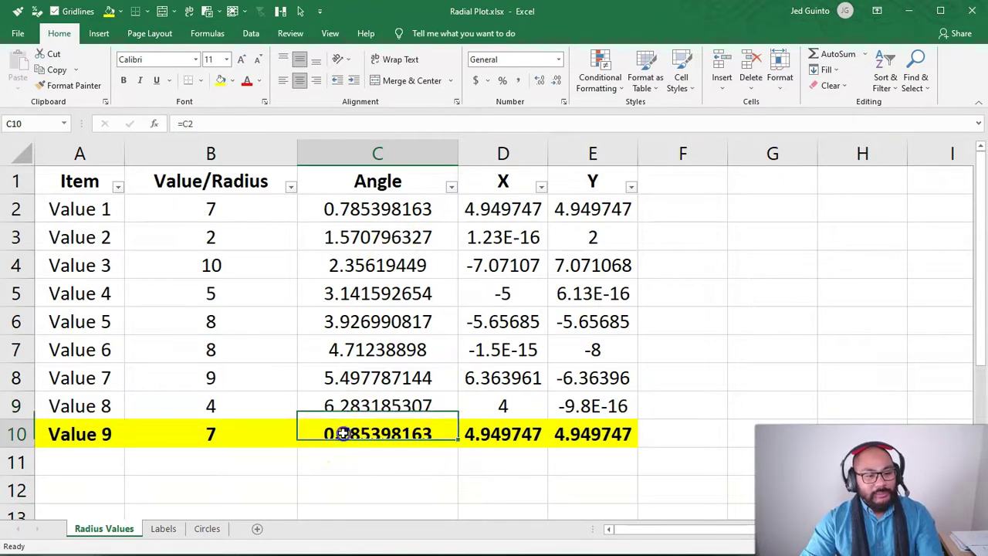
pyautogui.click(17, 434)
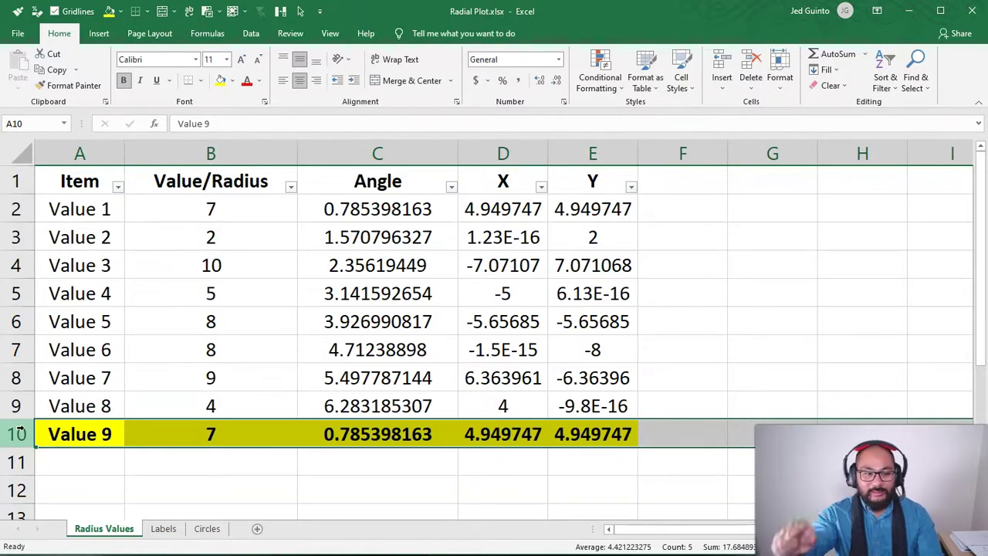
pyautogui.click(88, 406)
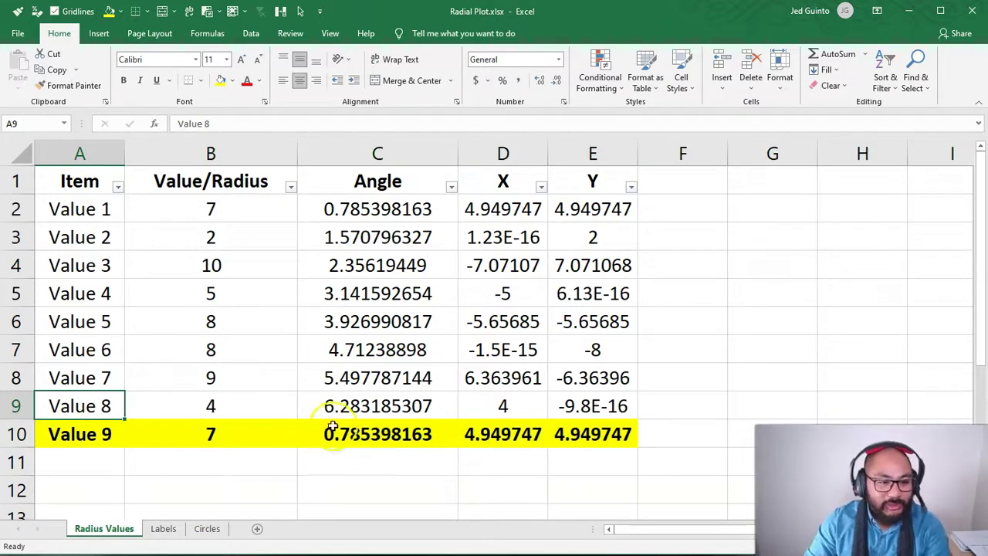
pyautogui.click(177, 428)
pyautogui.write('=B2')
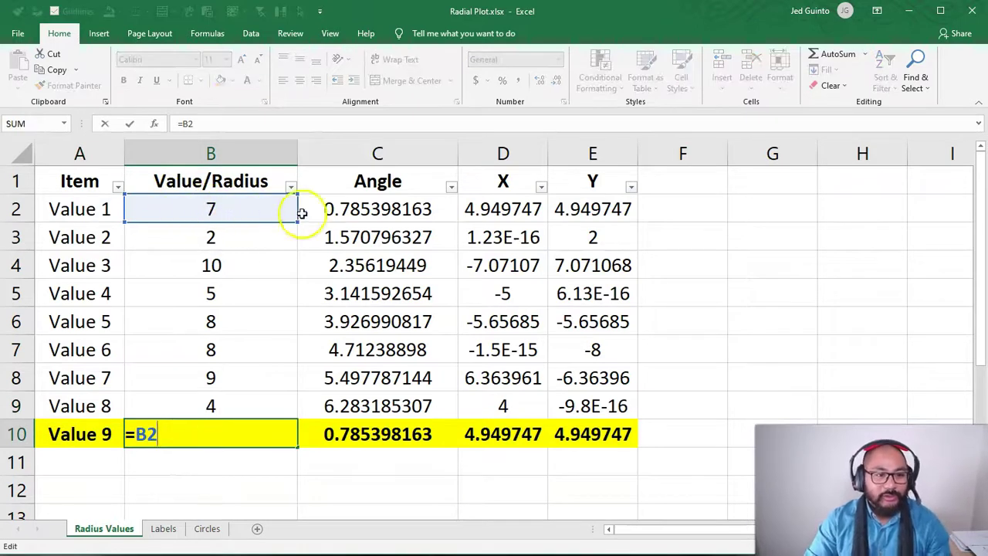
pyautogui.hotkey('ctrl', 'Return')
# Enter =C2, =D2 and =E2 in C10, D10 and E10 to copy Value 1's angle and coordinates
pyautogui.click(377, 436)
pyautogui.write('=C2')
pyautogui.click(521, 426)
pyautogui.write('=D2')
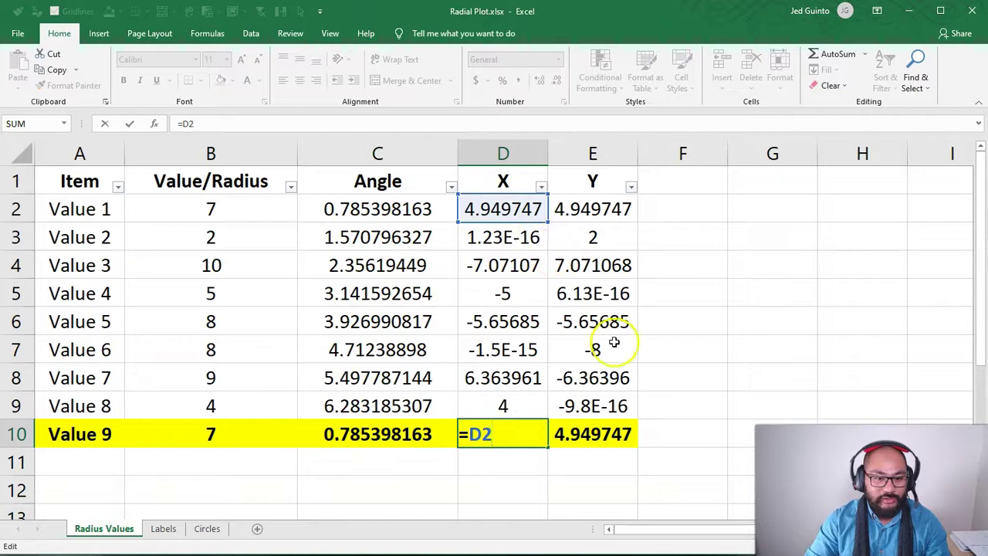
pyautogui.hotkey('ctrl', 'Return')
pyautogui.click(610, 434)
pyautogui.write('=E2')
pyautogui.hotkey('ctrl', 'Return')
pyautogui.click(710, 315)
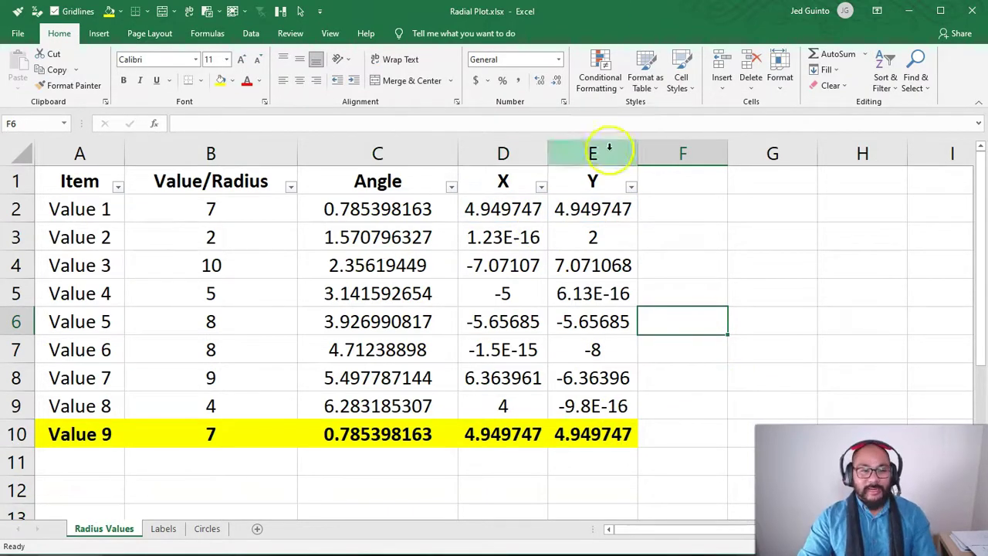
pyautogui.moveTo(502, 153); pyautogui.dragTo(602, 146)
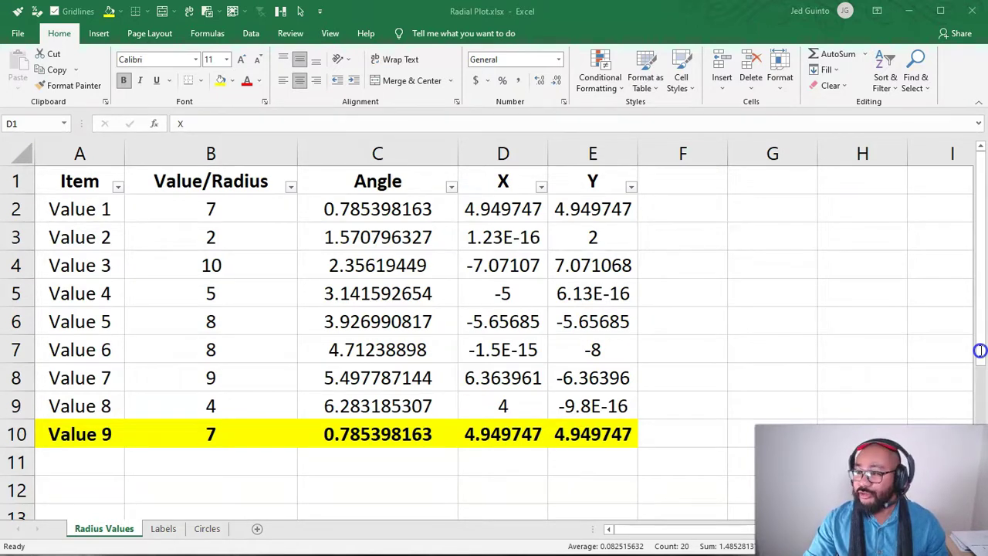
# Bring Chrome into view and preview the first Basic Trigonometry image from the trigonometry image results
pyautogui.hotkey('alt', 'Tab')
pyautogui.moveTo(937, 319); pyautogui.dragTo(683, 18)
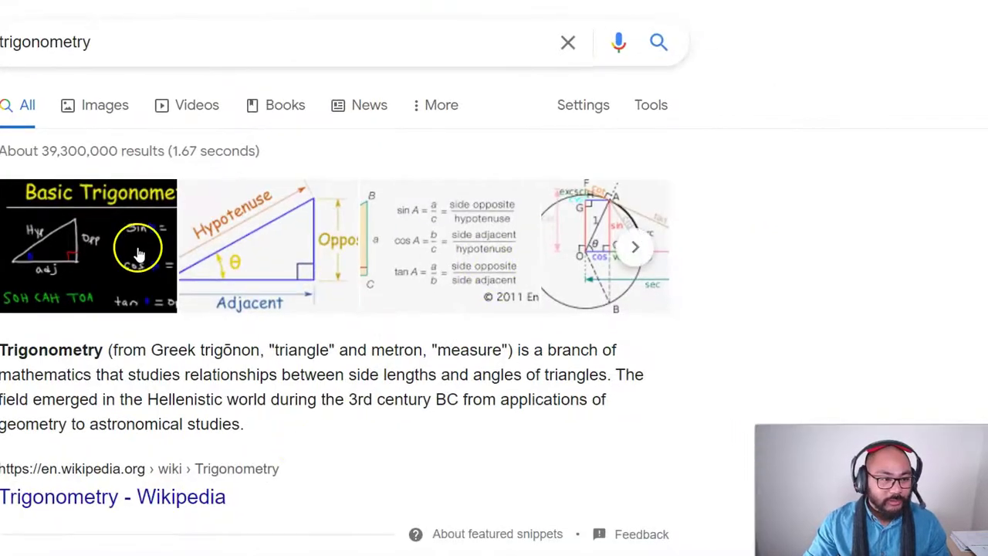
pyautogui.click(105, 105)
pyautogui.click(43, 170)
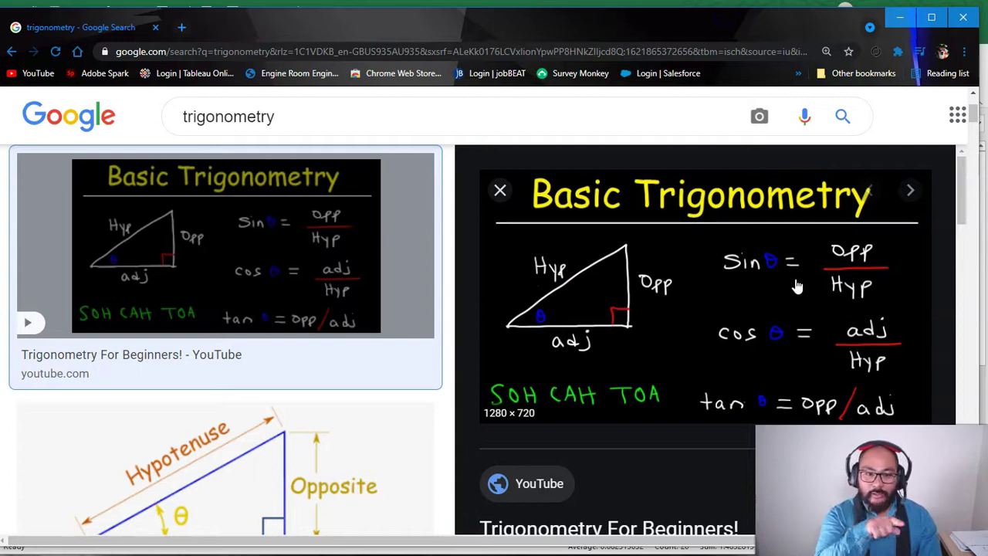
pyautogui.moveTo(797, 286)
pyautogui.mouseDown()
pyautogui.moveTo(514, 273)
pyautogui.moveTo(613, 240)
pyautogui.moveTo(527, 251)
pyautogui.mouseUp()
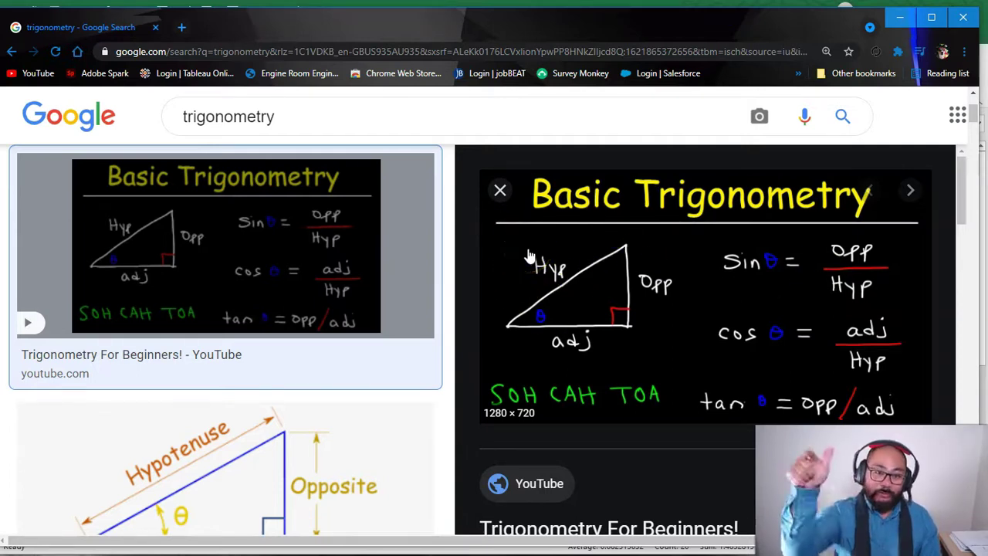
pyautogui.moveTo(527, 251)
pyautogui.mouseDown()
pyautogui.moveTo(730, 115)
pyautogui.moveTo(687, 391)
pyautogui.moveTo(565, 335)
pyautogui.moveTo(569, 348)
pyautogui.moveTo(661, 269)
pyautogui.moveTo(662, 287)
pyautogui.moveTo(823, 44)
pyautogui.moveTo(908, 8)
pyautogui.mouseUp()
# Back in Excel, inspect D2's =B2*COS(C2) formula and select the X values D2:D9
pyautogui.click(909, 7)
pyautogui.click(521, 206)
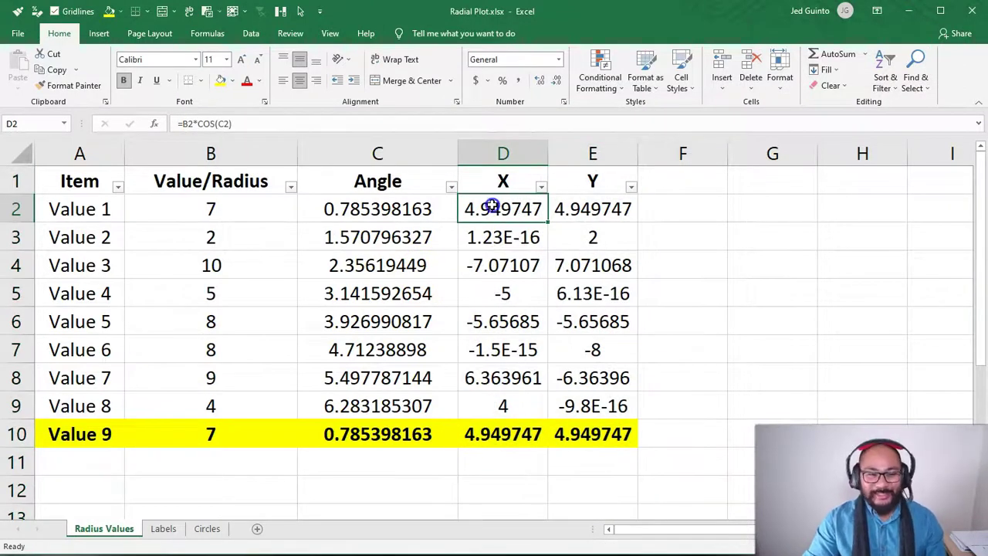
pyautogui.click(179, 123)
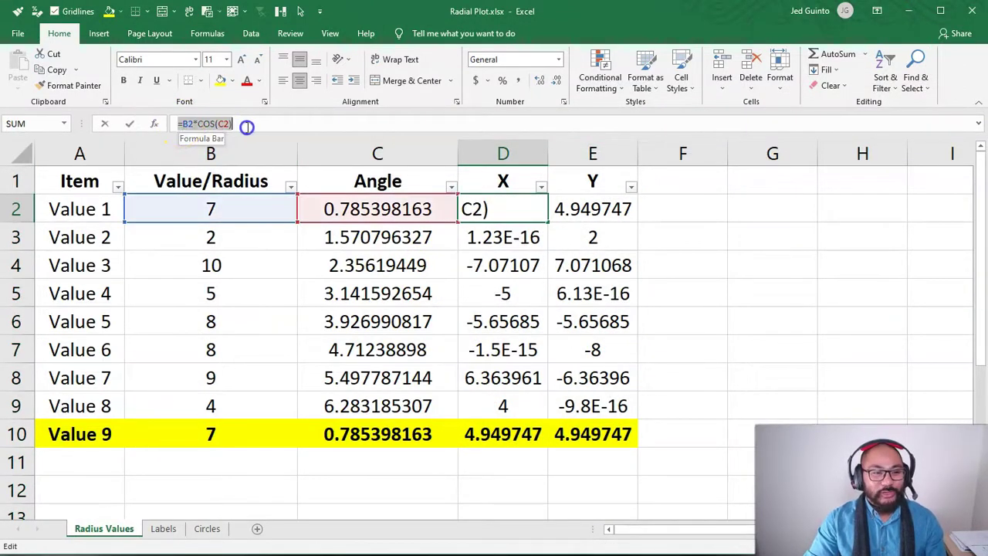
pyautogui.press('Escape')
pyautogui.click(503, 210)
pyautogui.click(504, 213)
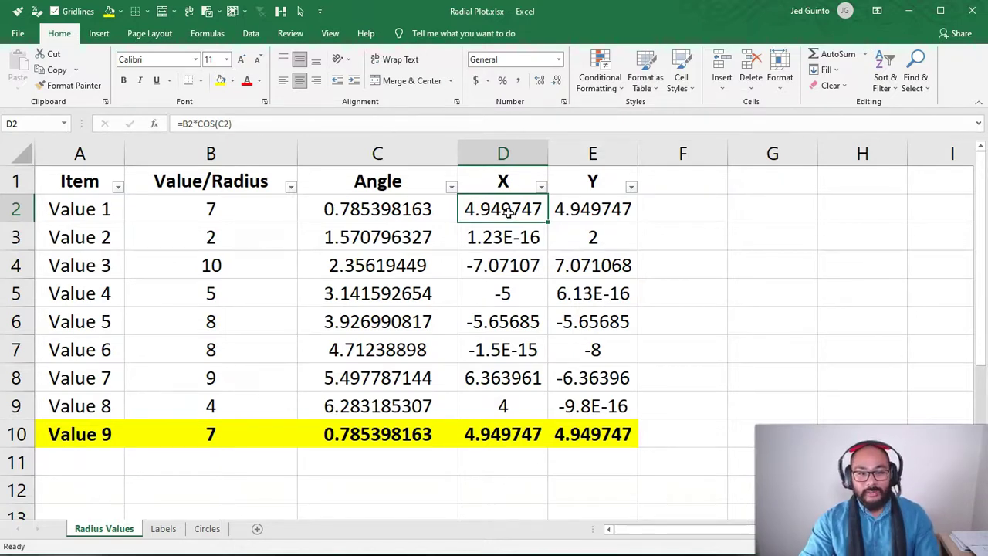
pyautogui.moveTo(509, 210); pyautogui.dragTo(508, 398)
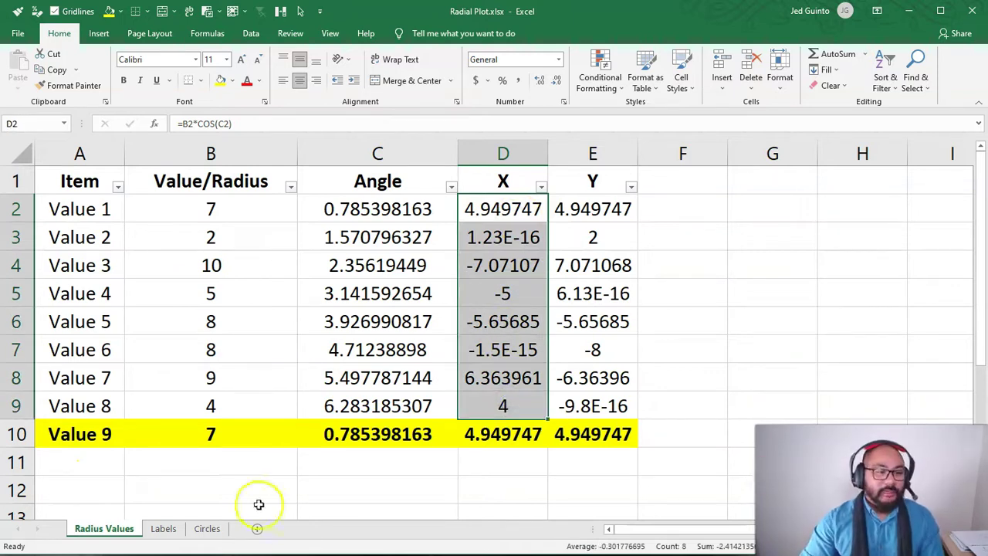
# Open the Labels sheet showing radius 10 for Value 1–8
pyautogui.click(163, 527)
pyautogui.click(138, 529)
pyautogui.click(163, 529)
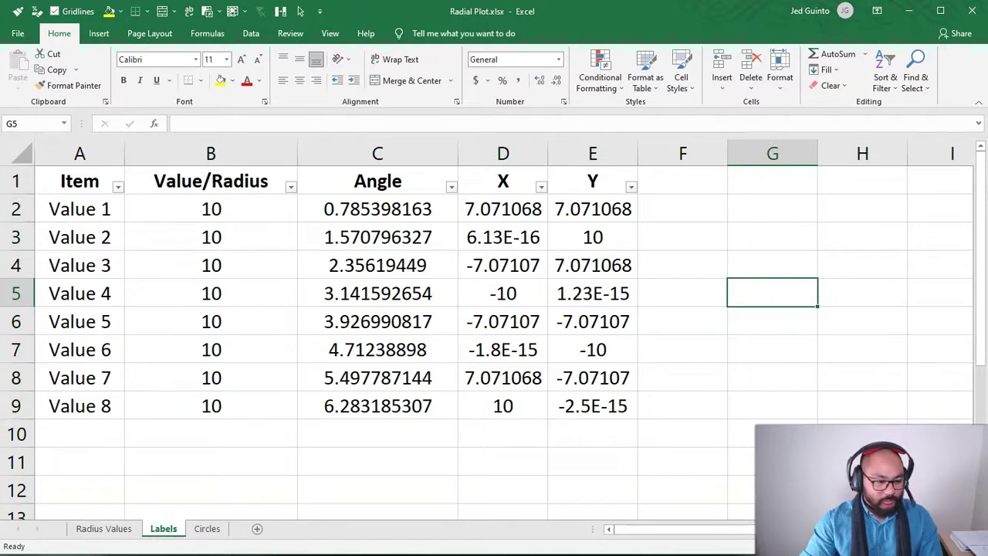
# Return to Tableau's Dashboard 1 and select the floating Value labels sheet
pyautogui.click(136, 541)
pyautogui.click(243, 527)
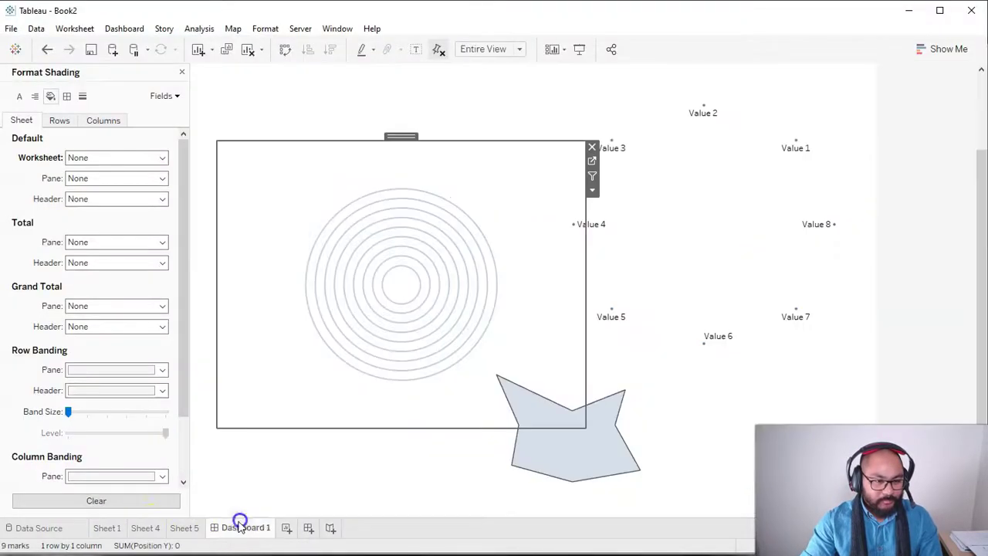
pyautogui.click(725, 198)
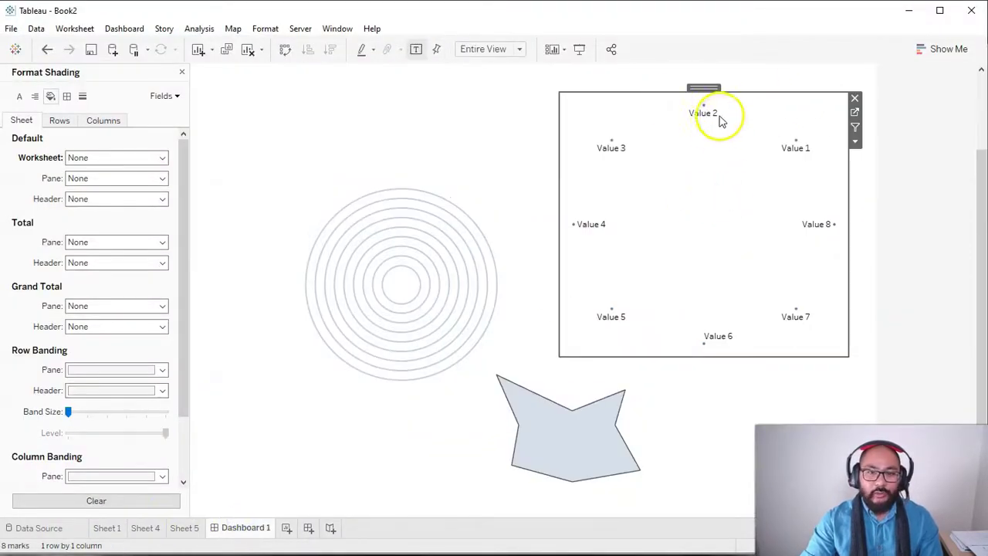
pyautogui.moveTo(702, 111)
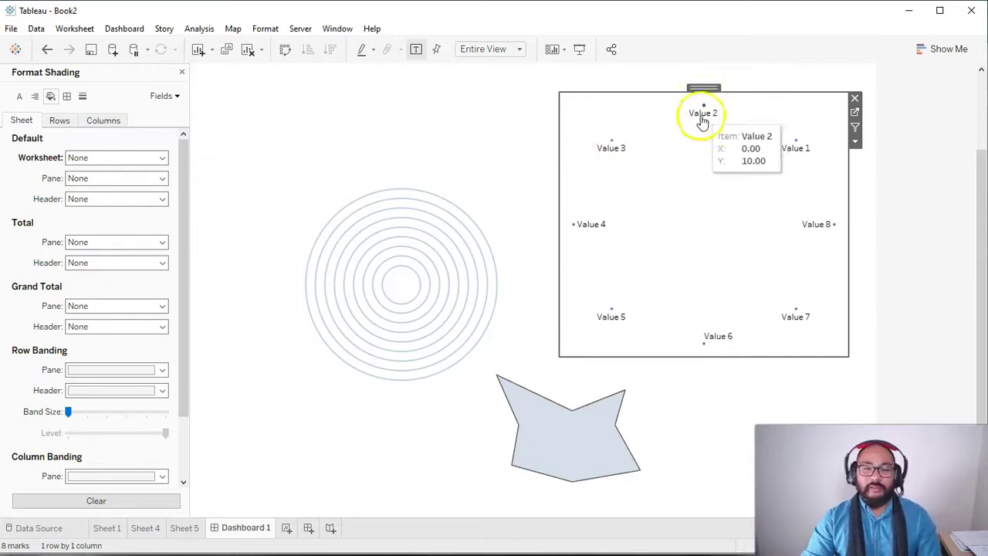
pyautogui.moveTo(612, 147)
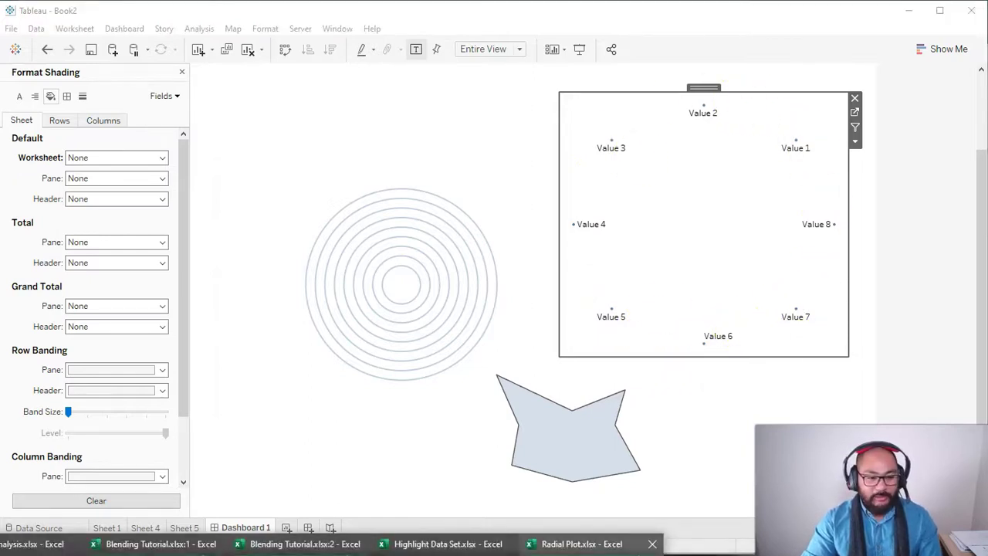
# On the Labels sheet, link A2 to ='Radius Values'!A2 and fill it down to A9
pyautogui.click(578, 545)
pyautogui.moveTo(225, 218); pyautogui.dragTo(224, 400)
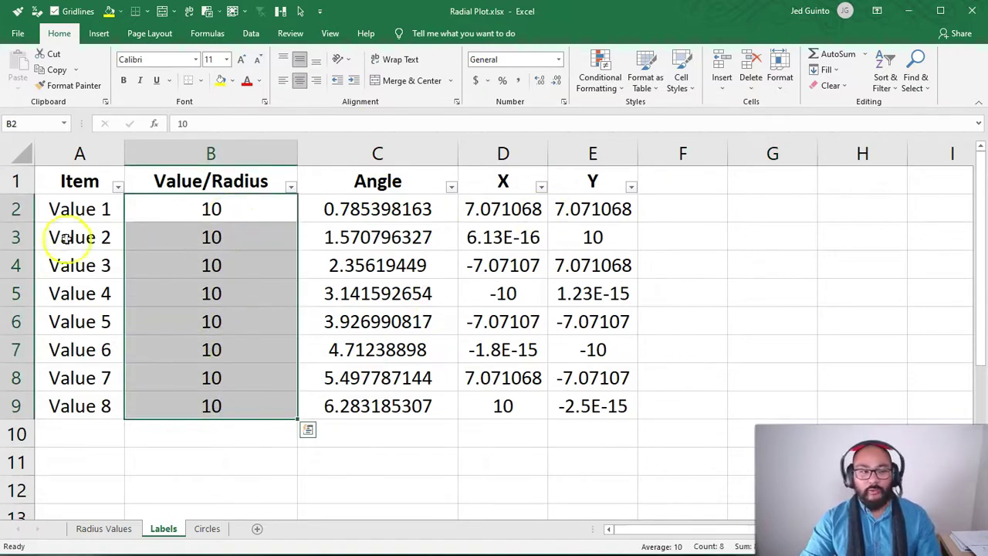
pyautogui.moveTo(70, 216)
pyautogui.mouseDown()
pyautogui.moveTo(93, 199)
pyautogui.moveTo(99, 395)
pyautogui.moveTo(66, 262)
pyautogui.moveTo(73, 207)
pyautogui.mouseUp()
pyautogui.write('=')
pyautogui.click(114, 528)
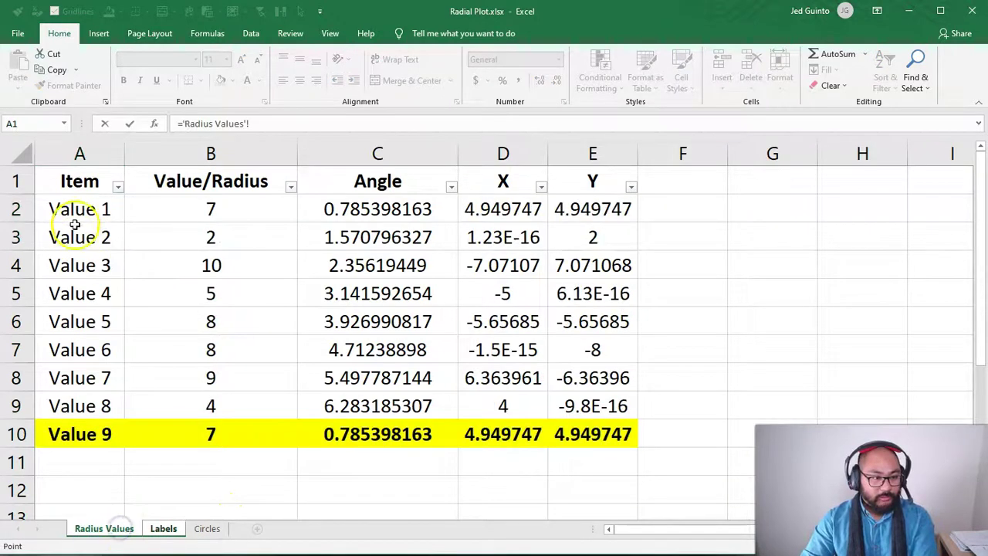
pyautogui.click(71, 209)
pyautogui.press('Return')
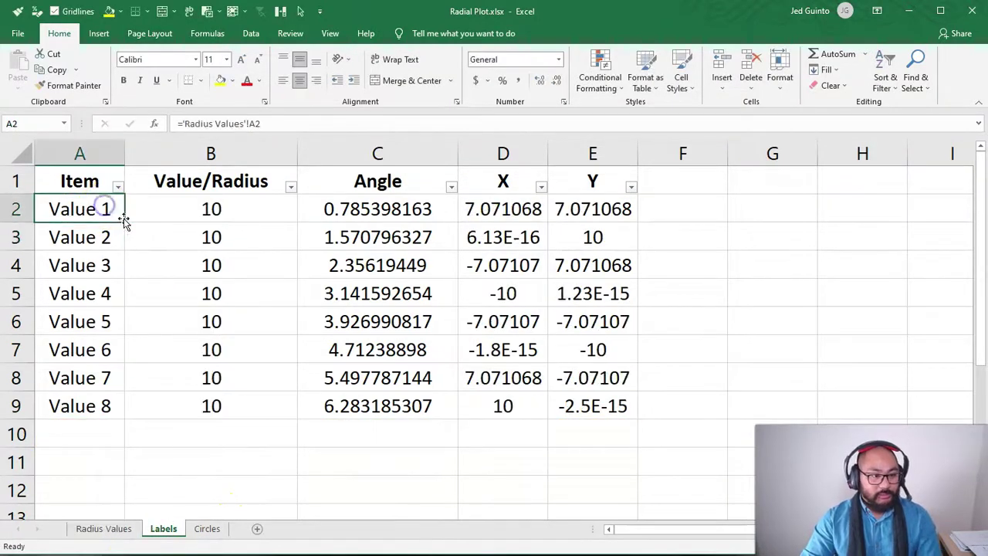
pyautogui.moveTo(124, 222); pyautogui.dragTo(111, 410)
# Try renaming Value 1 to 'Persona' on Radius Values, cancel, then review the Labels table C2:E9
pyautogui.click(110, 532)
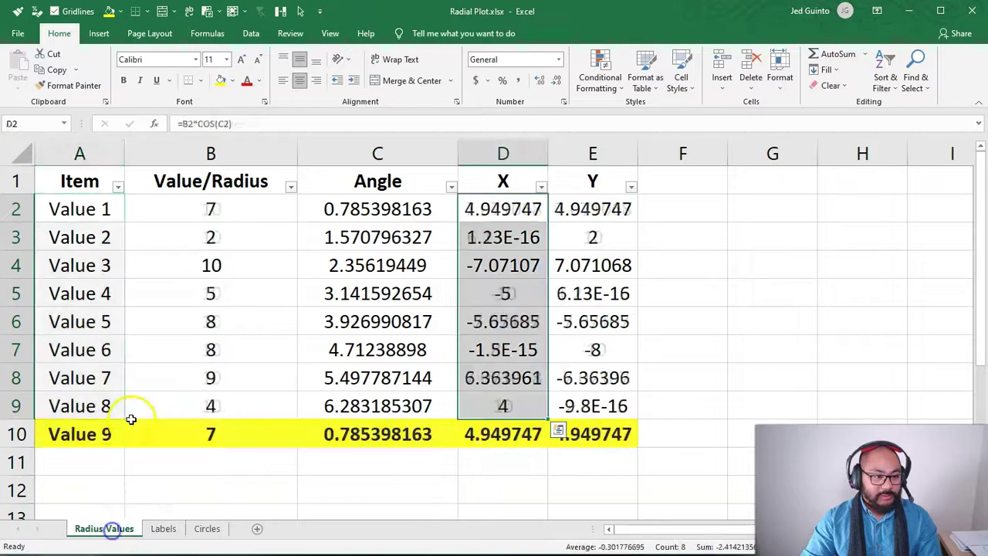
pyautogui.click(98, 219)
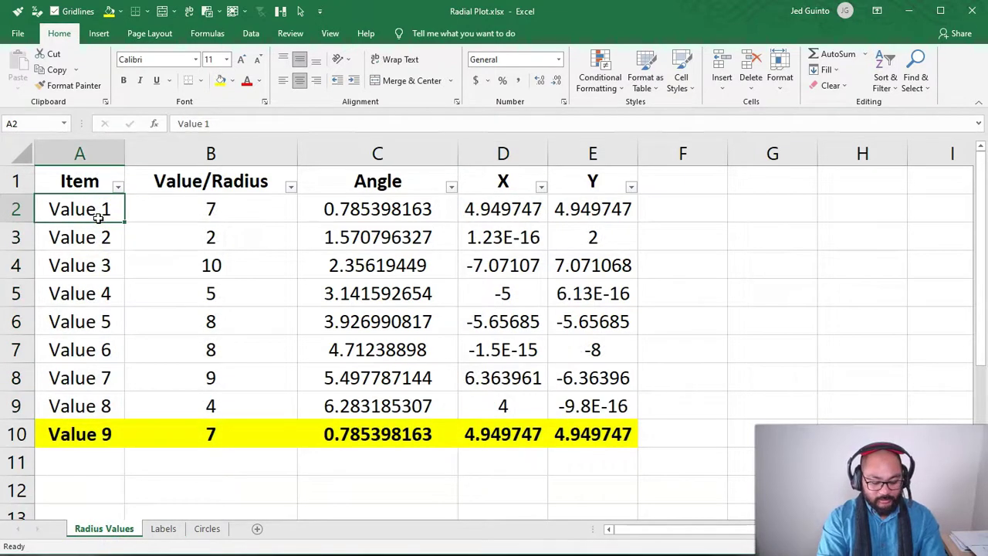
pyautogui.write('Persona')
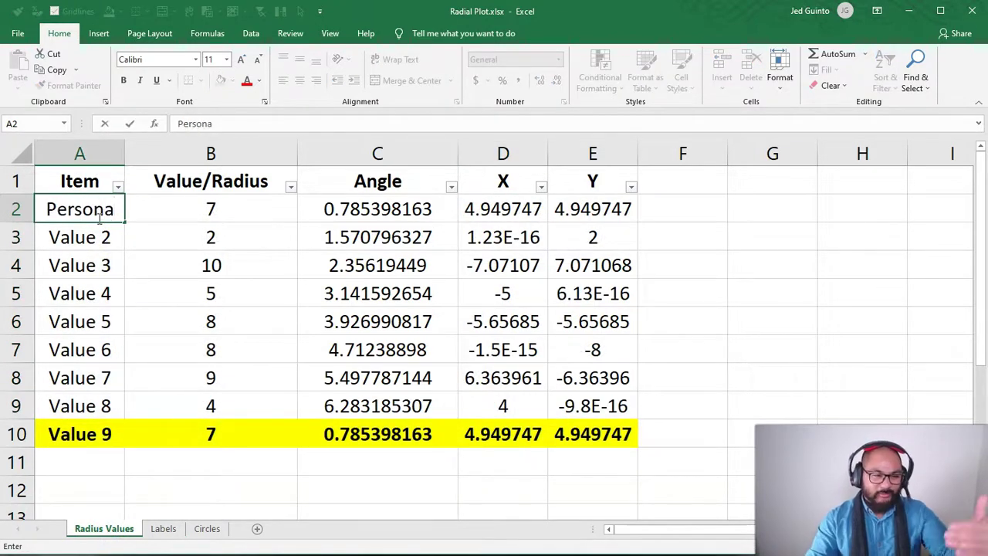
pyautogui.press('Escape')
pyautogui.click(161, 528)
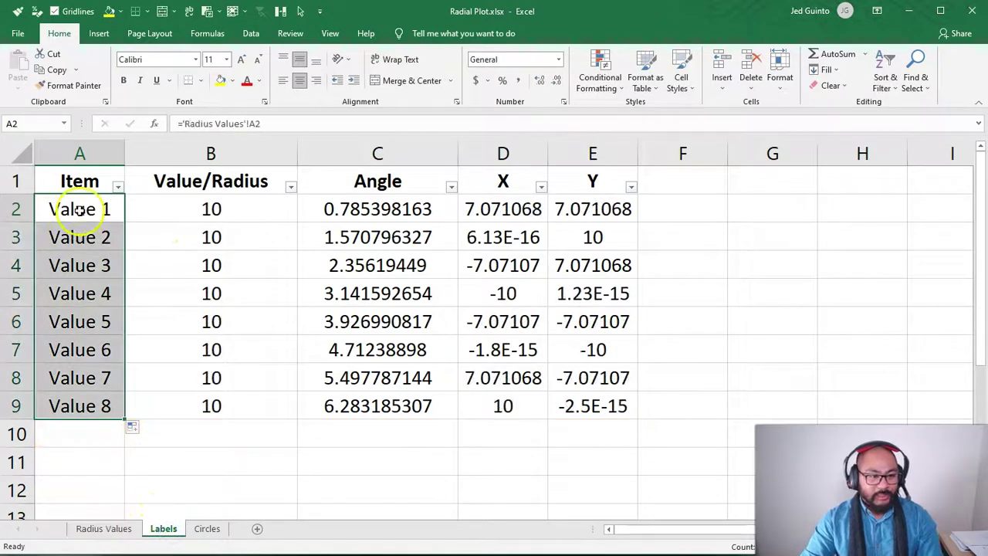
pyautogui.click(599, 372)
pyautogui.click(736, 270)
pyautogui.moveTo(386, 205); pyautogui.dragTo(616, 401)
pyautogui.click(717, 346)
# Open the Circles sheet and select the Position X values
pyautogui.click(207, 528)
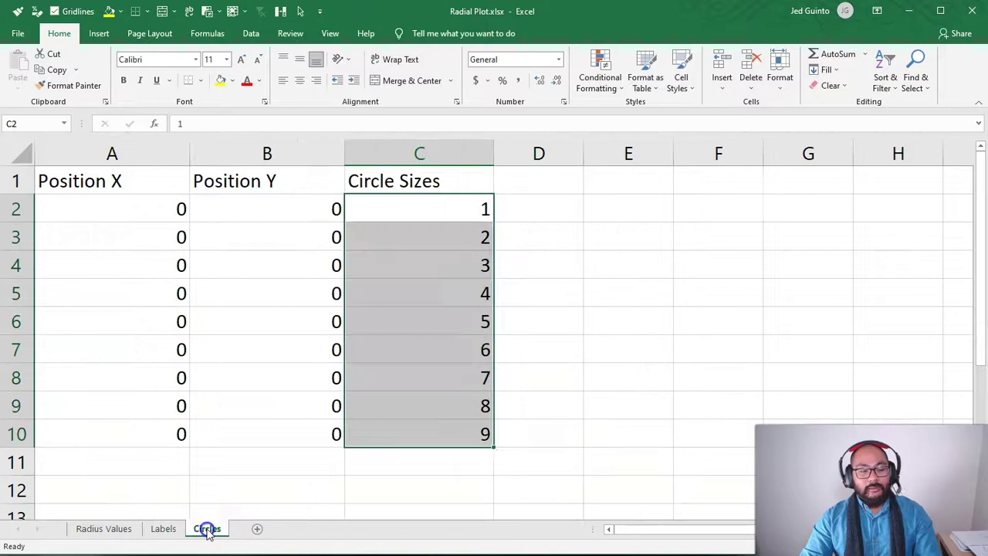
pyautogui.click(139, 190)
pyautogui.click(143, 203)
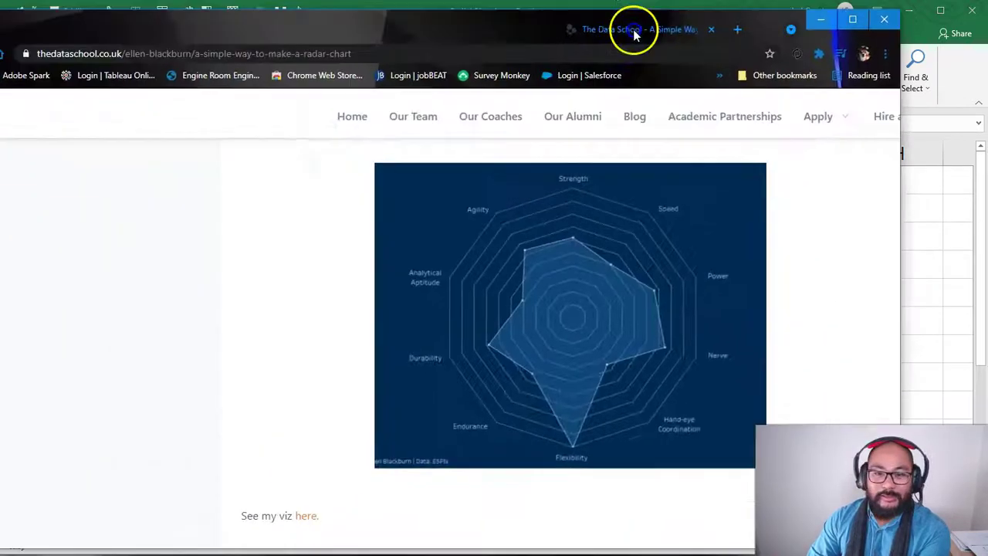
pyautogui.moveTo(633, 30); pyautogui.dragTo(710, 30)
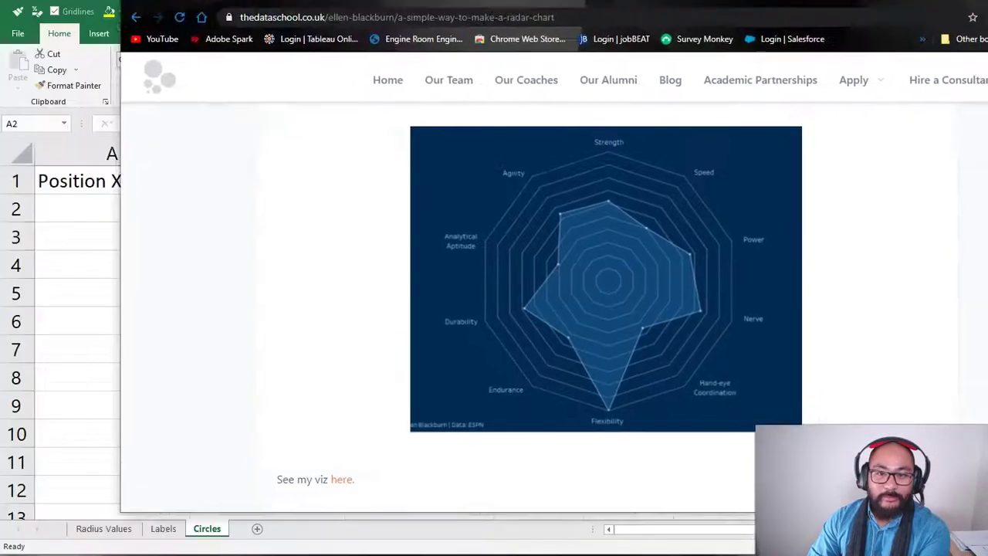
pyautogui.doubleClick(702, 29)
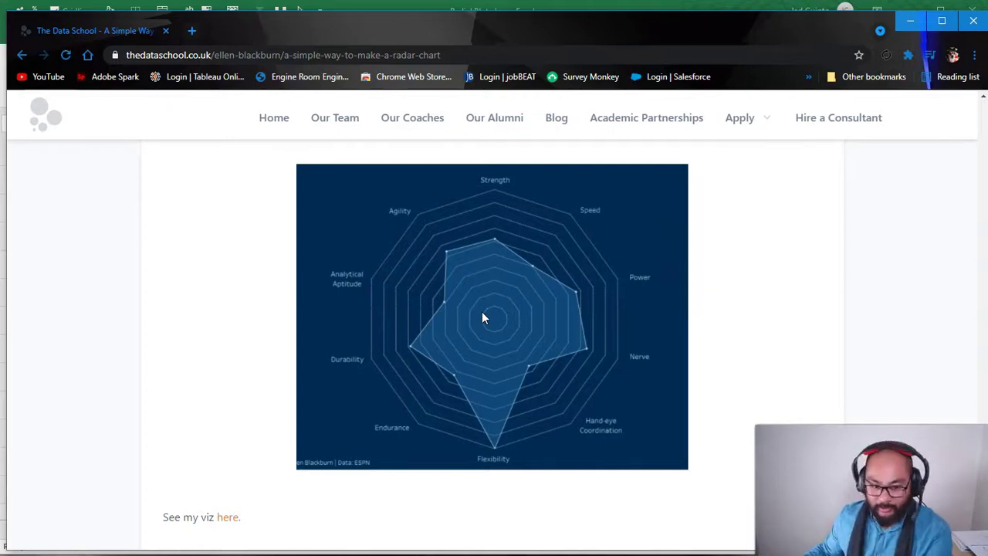
pyautogui.click(705, 14)
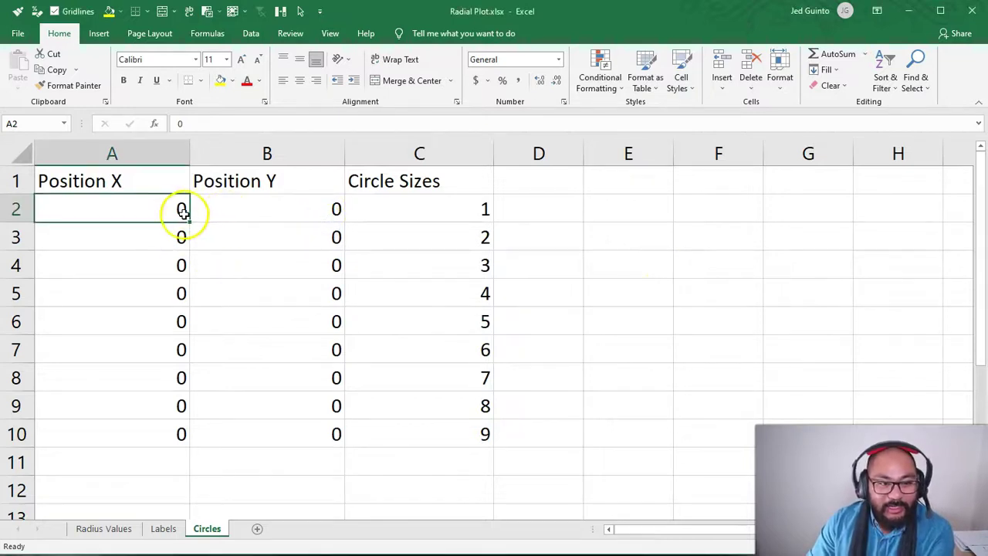
# Highlight the Position X and Position Y values in the Circles sheet
pyautogui.moveTo(130, 204); pyautogui.dragTo(290, 433)
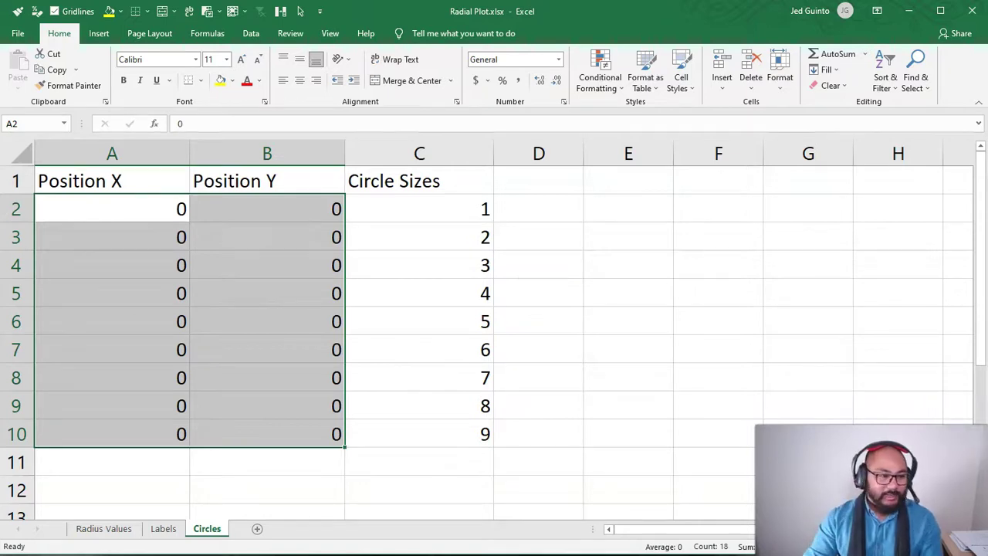
pyautogui.moveTo(144, 209); pyautogui.dragTo(92, 415)
pyautogui.moveTo(106, 209); pyautogui.dragTo(102, 431)
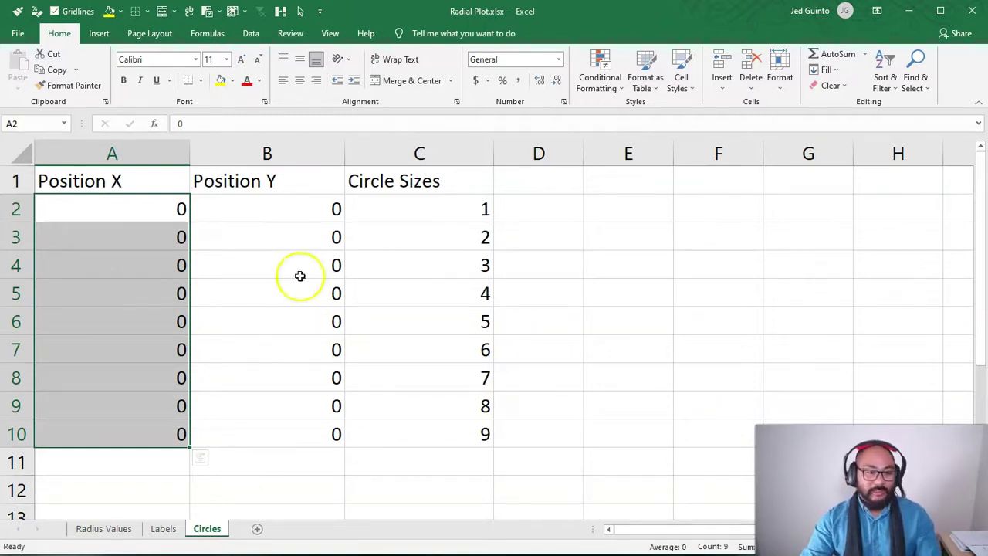
# Highlight the Circle Sizes values, then select the circle size in cell C4
pyautogui.moveTo(449, 208); pyautogui.dragTo(463, 426)
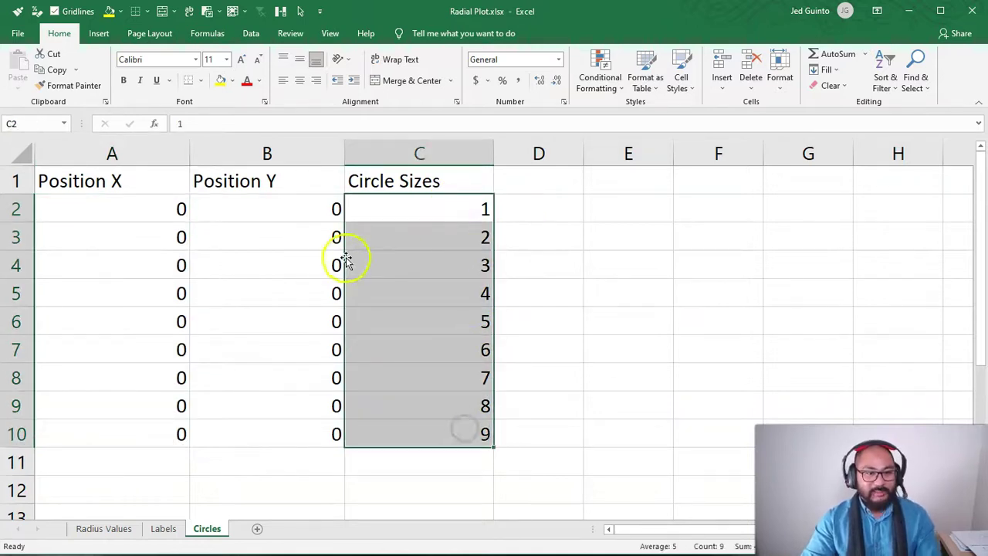
pyautogui.click(436, 189)
pyautogui.moveTo(437, 202); pyautogui.dragTo(428, 430)
pyautogui.click(840, 288)
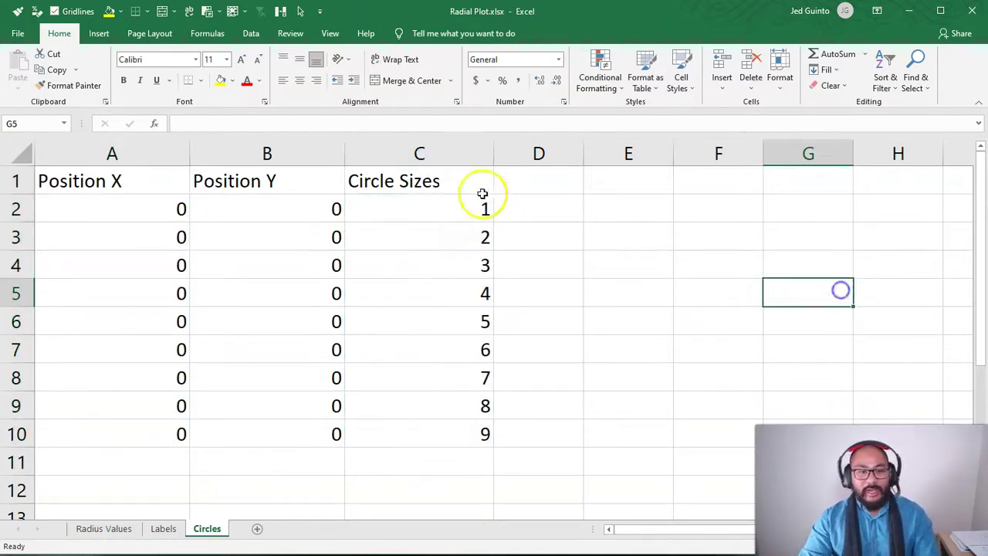
pyautogui.moveTo(470, 202); pyautogui.dragTo(444, 424)
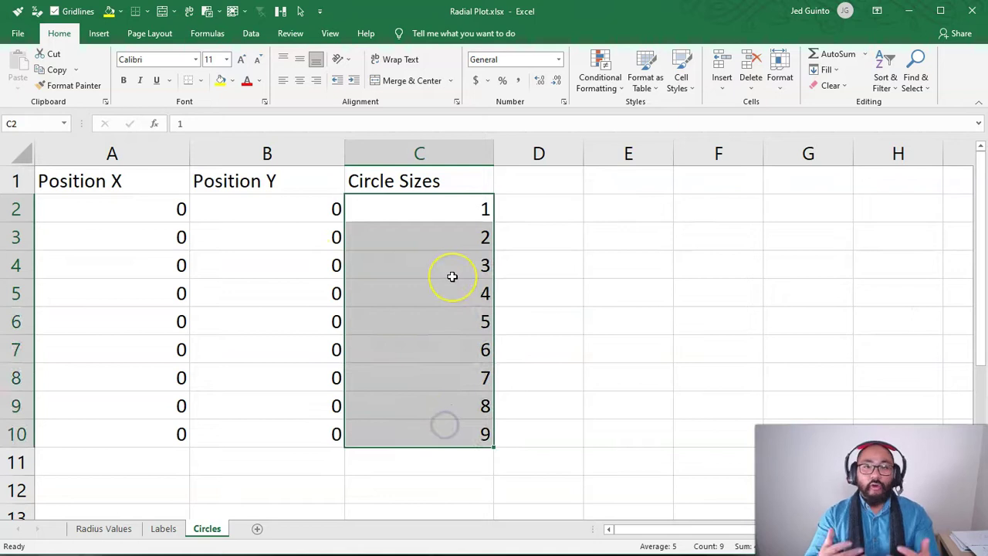
pyautogui.click(442, 209)
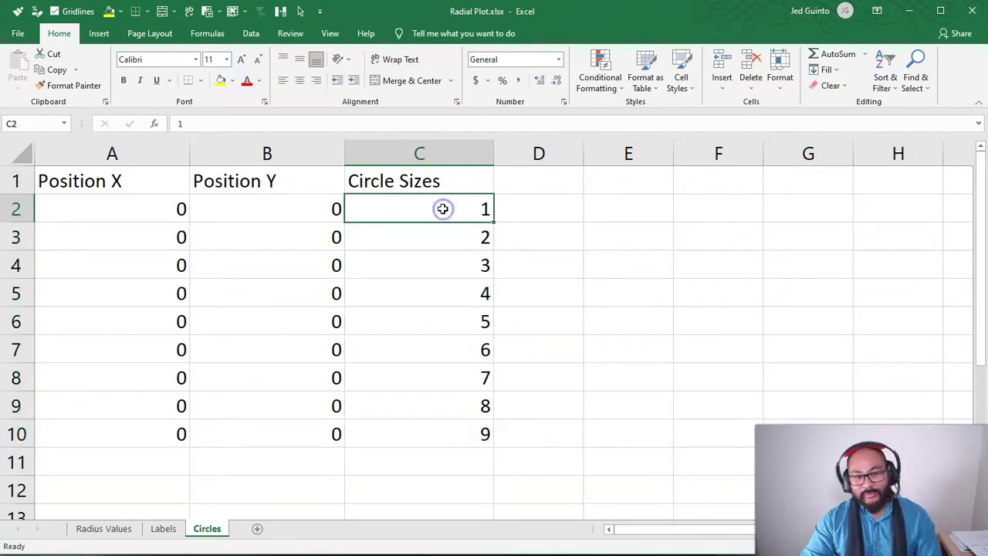
pyautogui.click(439, 273)
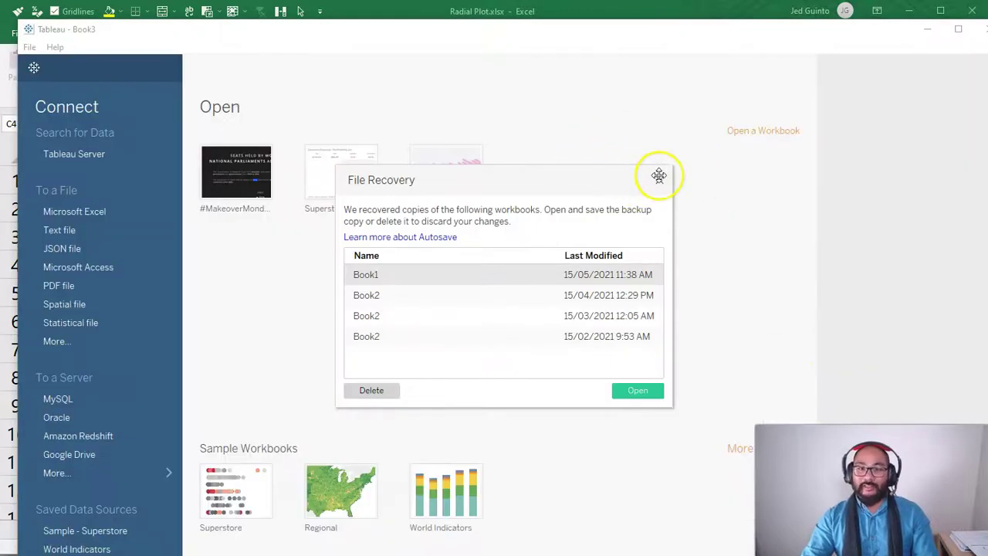
# Dismiss the File Recovery dialog and connect Radial Plot.xlsx as a Tableau data source
pyautogui.click(664, 179)
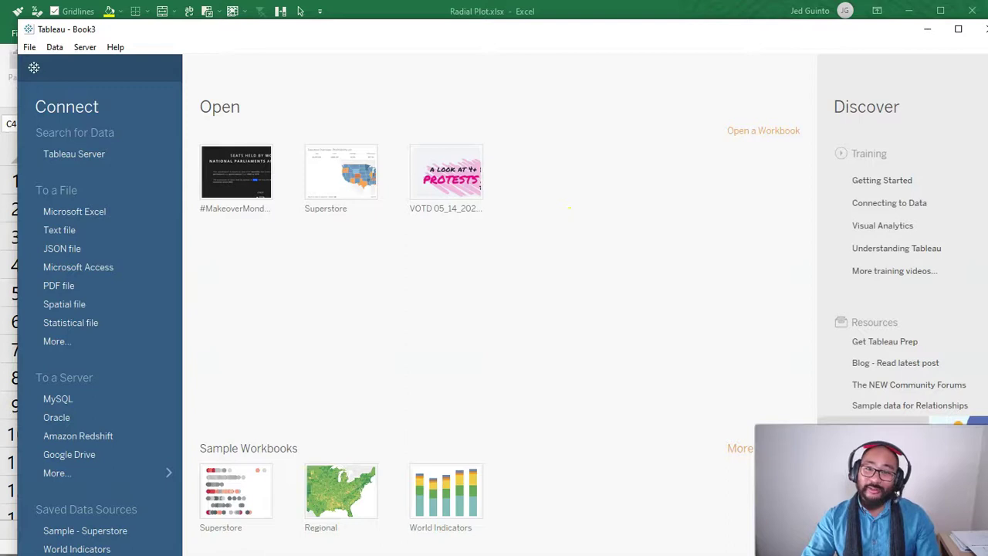
pyautogui.click(87, 531)
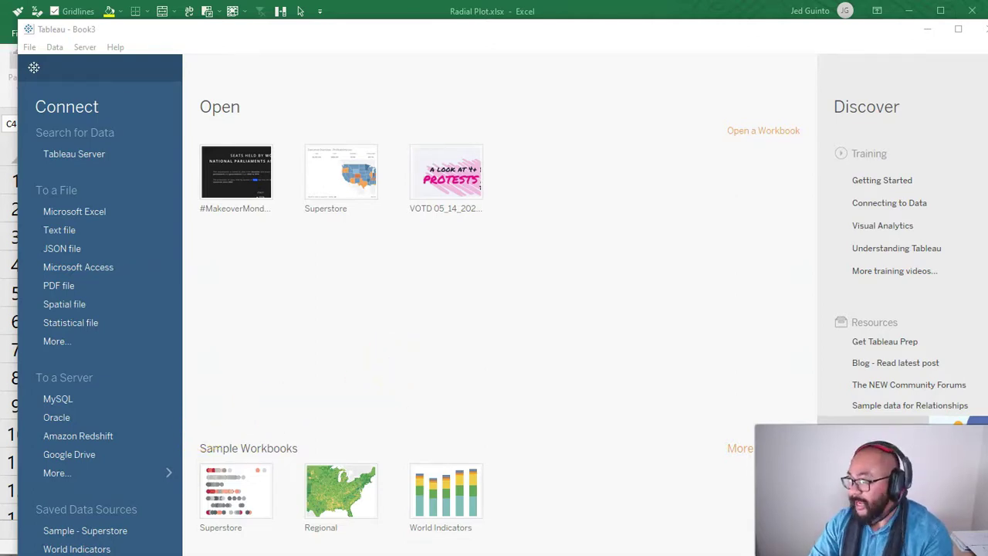
pyautogui.moveTo(23, 463); pyautogui.dragTo(566, 304)
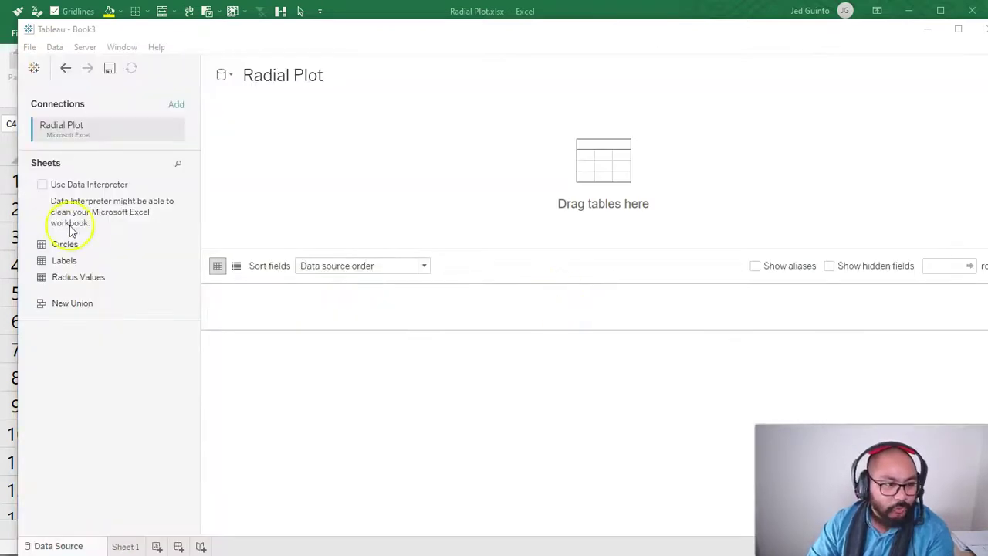
# Add Radius Values, Labels and Circles as three separate data sources, then select Radius Values
pyautogui.moveTo(81, 278); pyautogui.dragTo(494, 141)
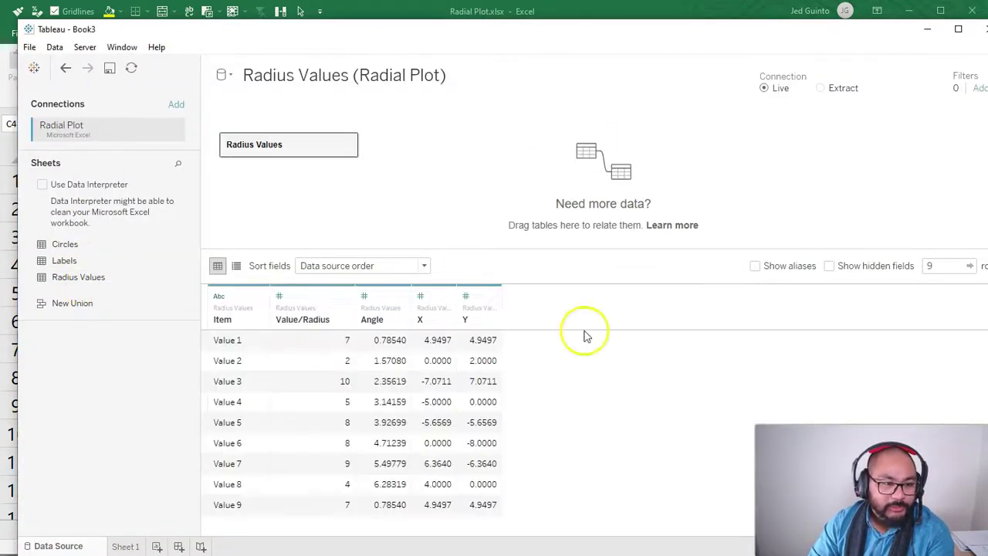
pyautogui.click(137, 546)
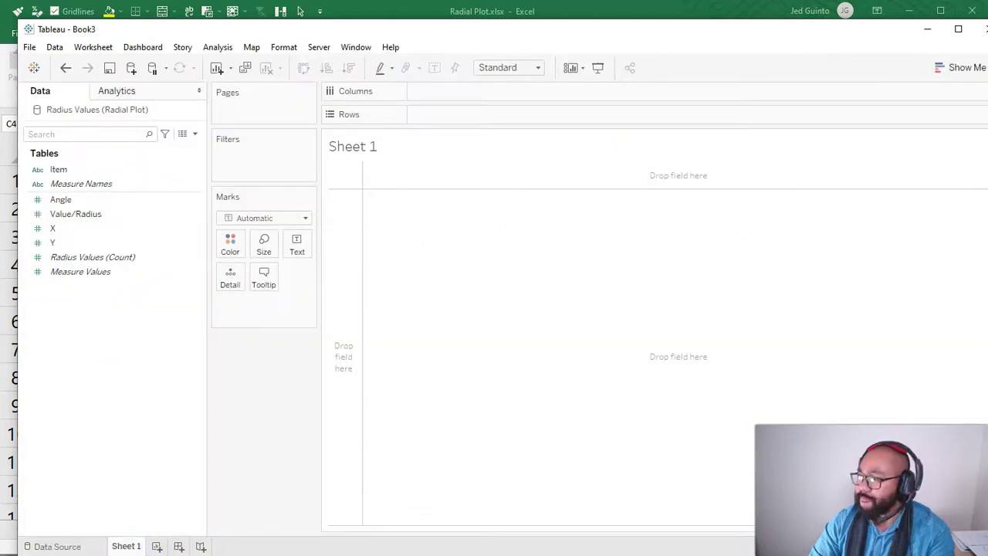
pyautogui.moveTo(563, 282); pyautogui.dragTo(561, 279)
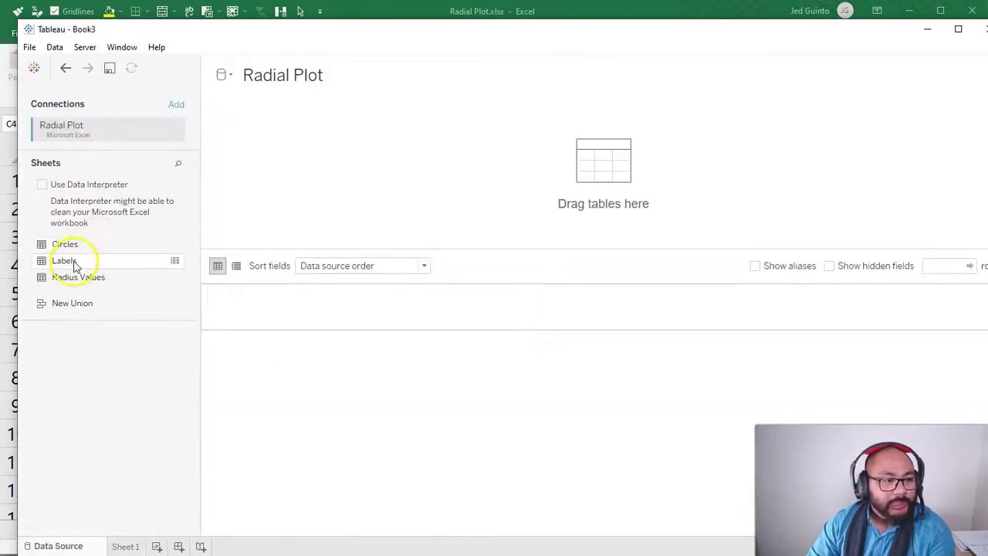
pyautogui.moveTo(75, 266); pyautogui.dragTo(450, 135)
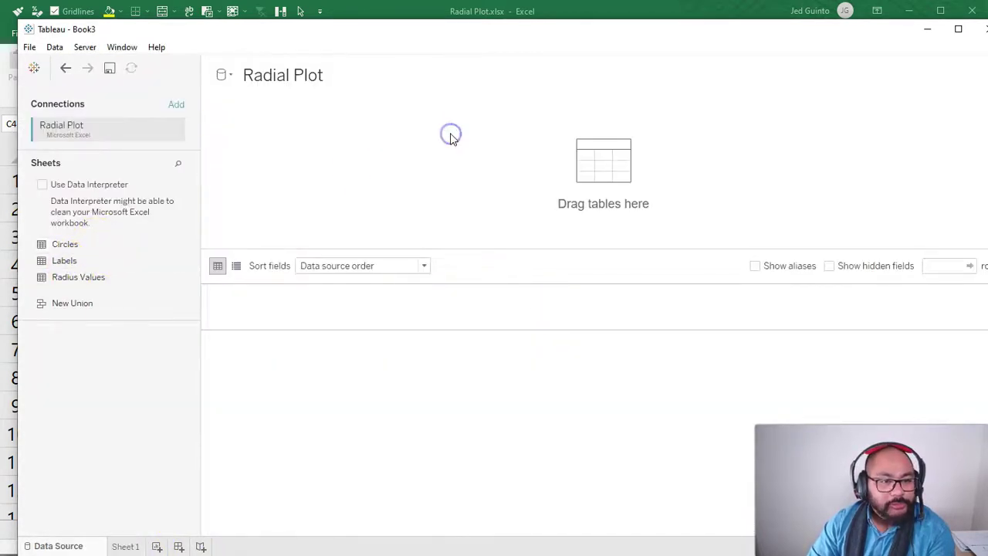
pyautogui.click(126, 546)
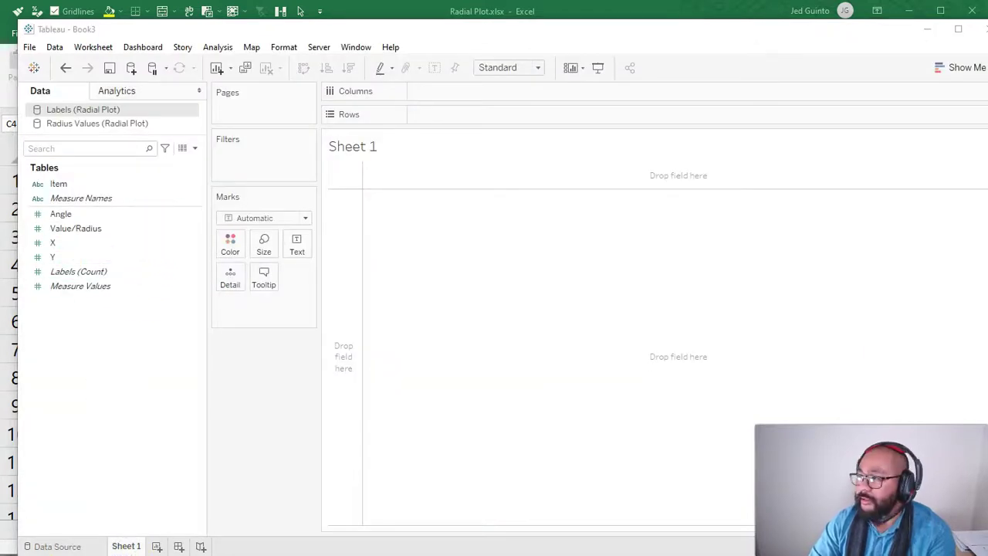
pyautogui.moveTo(602, 286); pyautogui.dragTo(627, 300)
pyautogui.moveTo(69, 244); pyautogui.dragTo(389, 185)
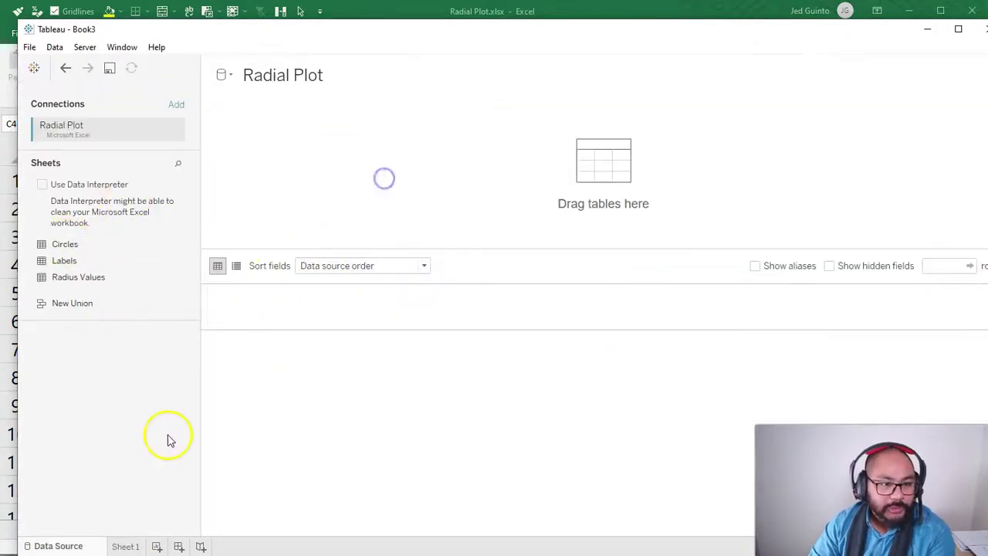
pyautogui.click(124, 545)
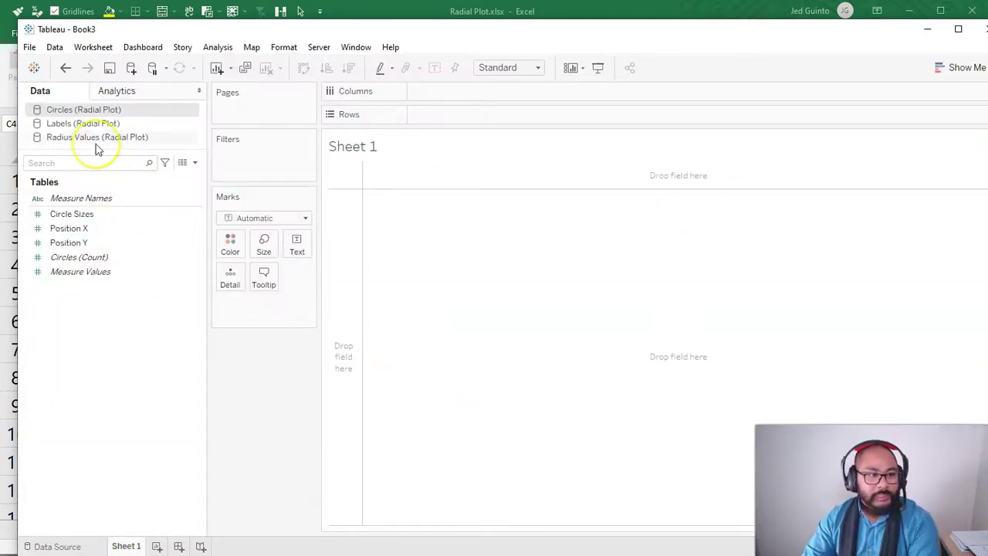
pyautogui.doubleClick(664, 29)
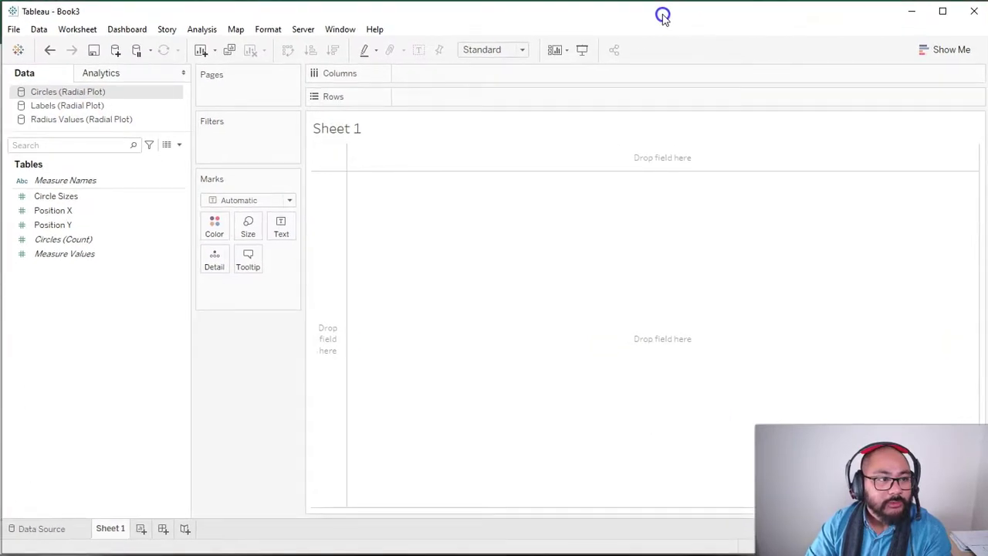
pyautogui.click(92, 121)
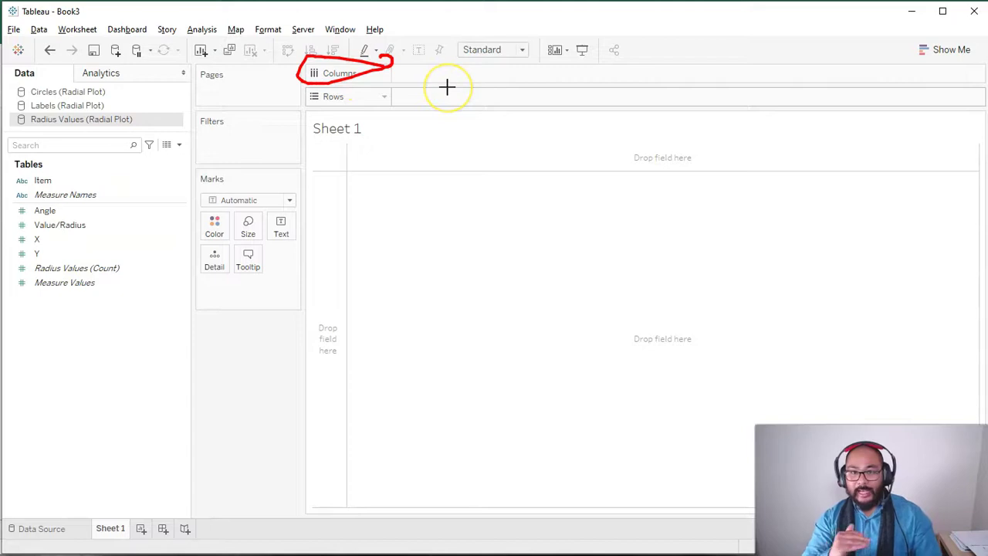
# Plot the Radius Values data with SUM(X) on Columns and SUM(Y) on Rows
pyautogui.moveTo(375, 94); pyautogui.dragTo(355, 86)
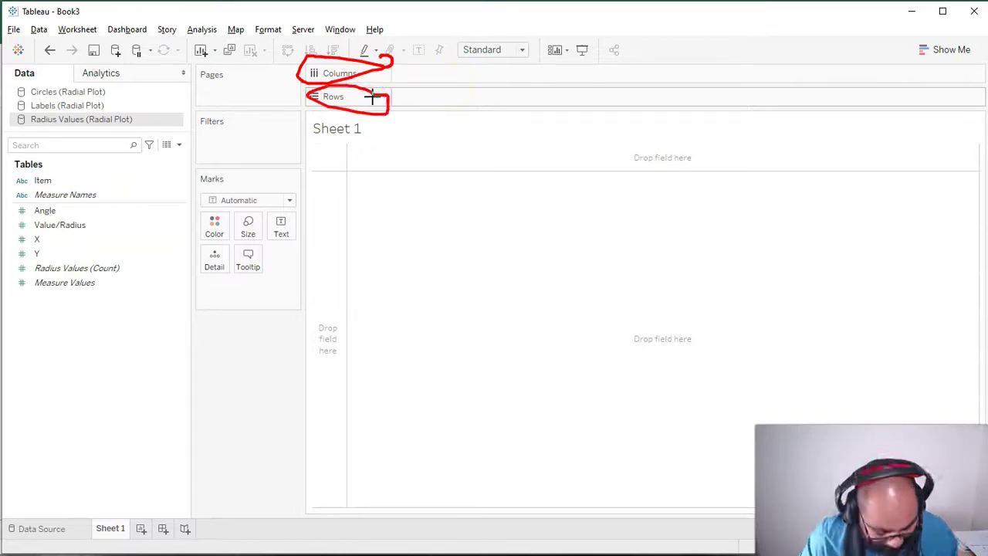
pyautogui.press('Escape')
pyautogui.click(64, 240)
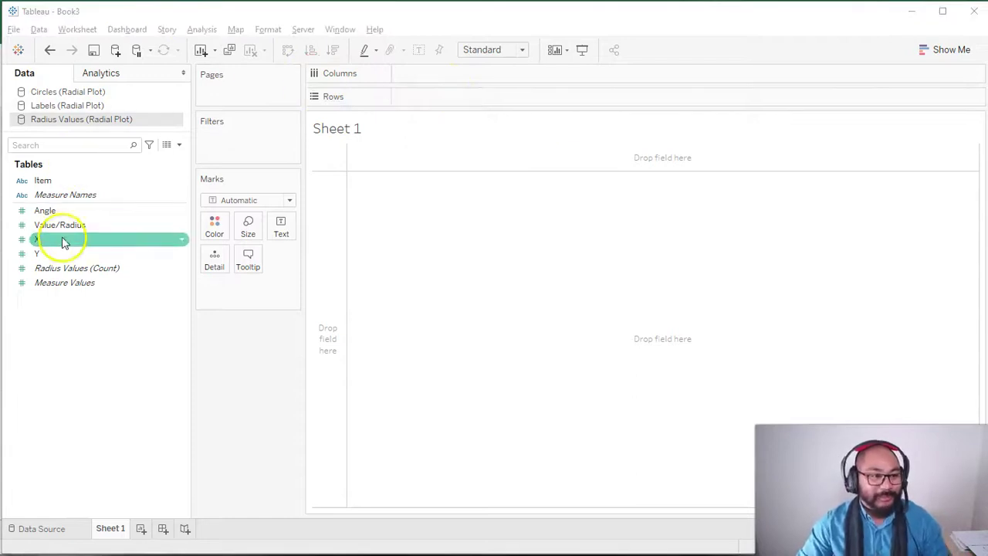
pyautogui.moveTo(63, 240); pyautogui.dragTo(442, 72)
pyautogui.moveTo(64, 255); pyautogui.dragTo(458, 108)
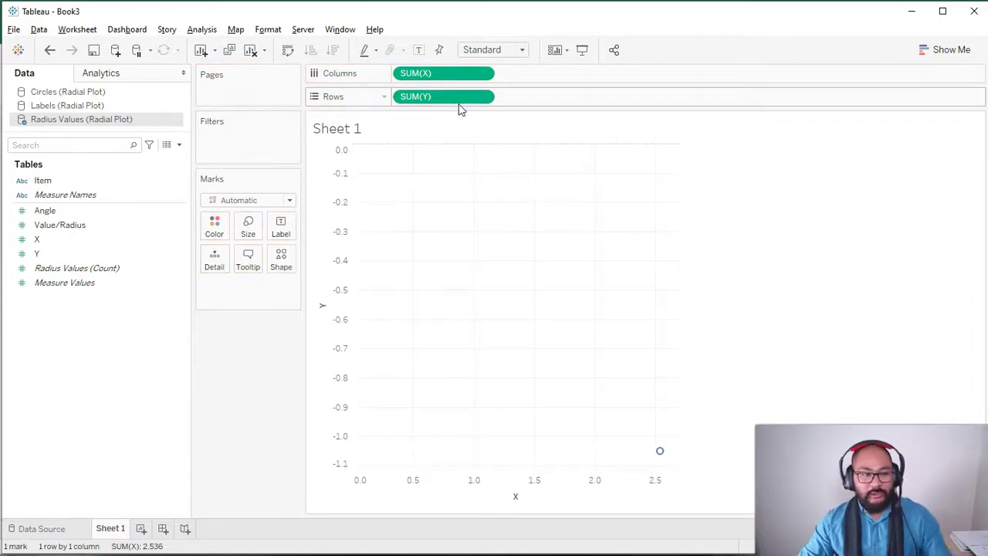
# Put Item on Detail so the nine points plot separately
pyautogui.click(58, 182)
pyautogui.moveTo(61, 184); pyautogui.dragTo(215, 261)
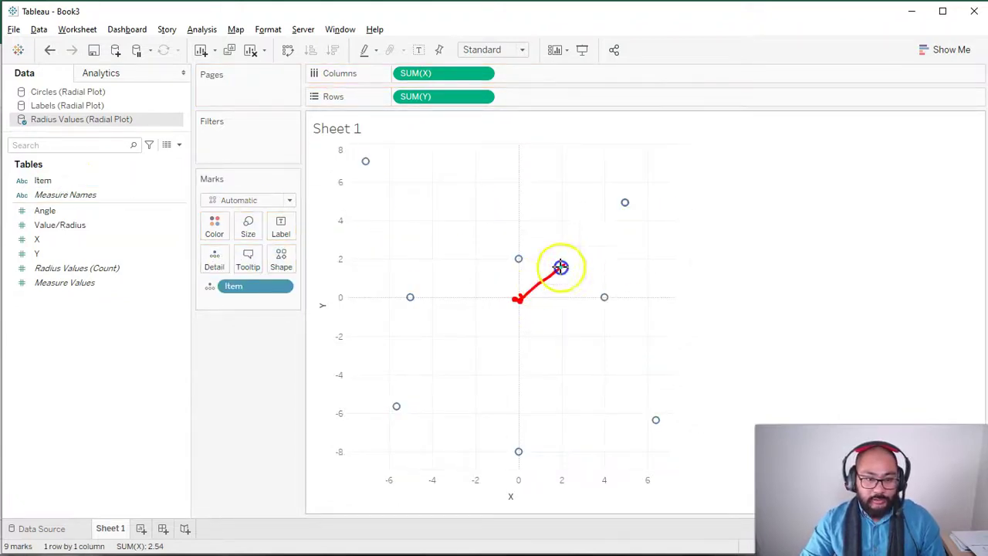
pyautogui.moveTo(517, 298)
pyautogui.mouseDown()
pyautogui.moveTo(524, 255)
pyautogui.moveTo(364, 163)
pyautogui.mouseUp()
pyautogui.moveTo(517, 301)
pyautogui.mouseDown()
pyautogui.moveTo(440, 289)
pyautogui.moveTo(396, 303)
pyautogui.moveTo(516, 298)
pyautogui.moveTo(376, 409)
pyautogui.mouseUp()
pyautogui.moveTo(518, 301); pyautogui.dragTo(517, 451)
pyautogui.moveTo(514, 301)
pyautogui.mouseDown()
pyautogui.moveTo(644, 409)
pyautogui.moveTo(603, 303)
pyautogui.mouseUp()
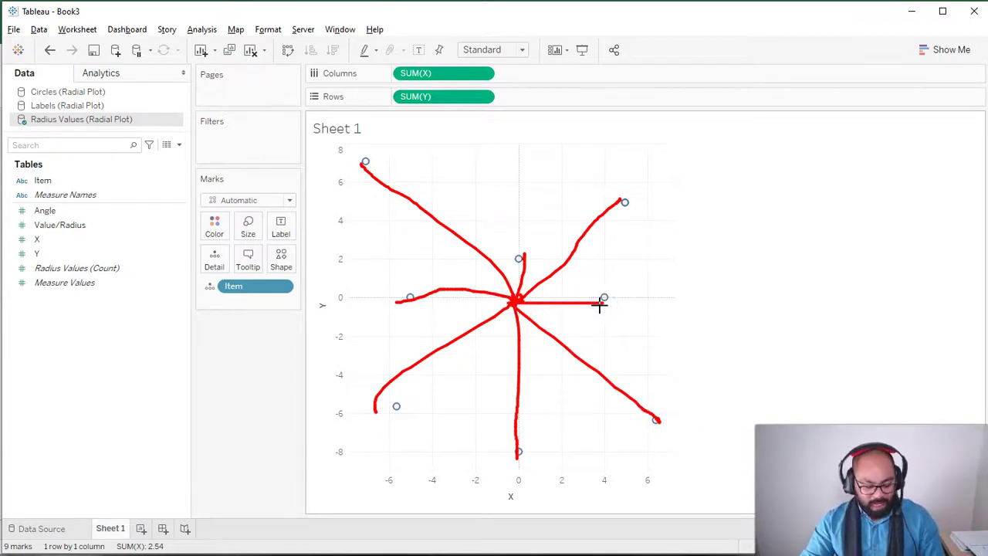
pyautogui.moveTo(618, 205)
pyautogui.mouseDown()
pyautogui.moveTo(406, 175)
pyautogui.moveTo(353, 156)
pyautogui.moveTo(403, 286)
pyautogui.moveTo(368, 419)
pyautogui.mouseUp()
pyautogui.press('Escape')
# Change the Marks type to Polygon
pyautogui.click(253, 201)
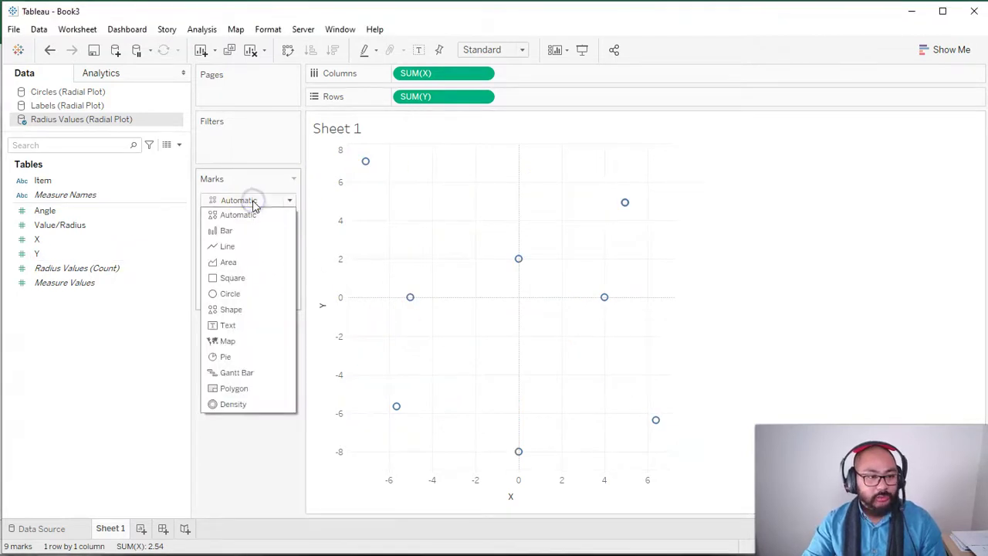
pyautogui.click(234, 388)
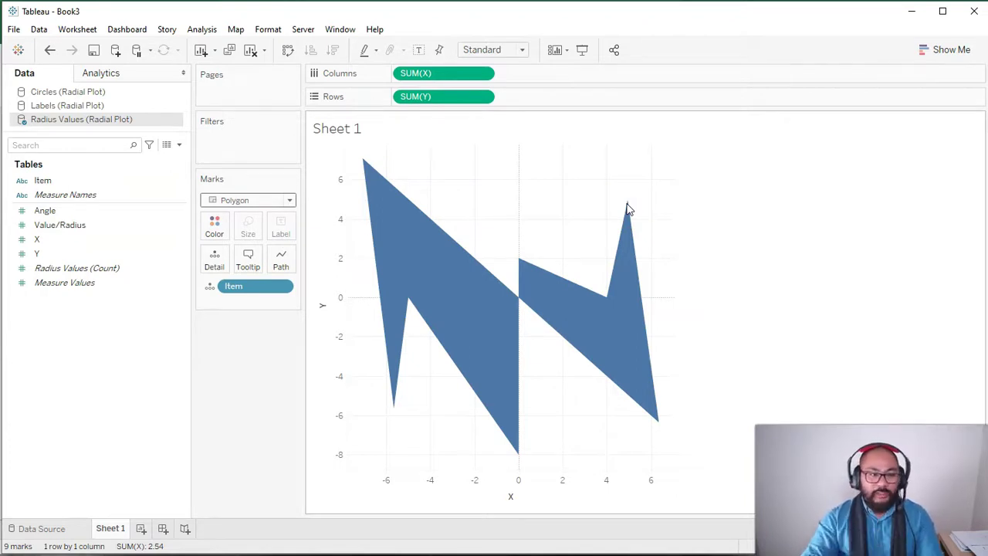
pyautogui.moveTo(298, 253)
pyautogui.mouseDown()
pyautogui.moveTo(252, 242)
pyautogui.moveTo(290, 255)
pyautogui.mouseUp()
pyautogui.press('Escape')
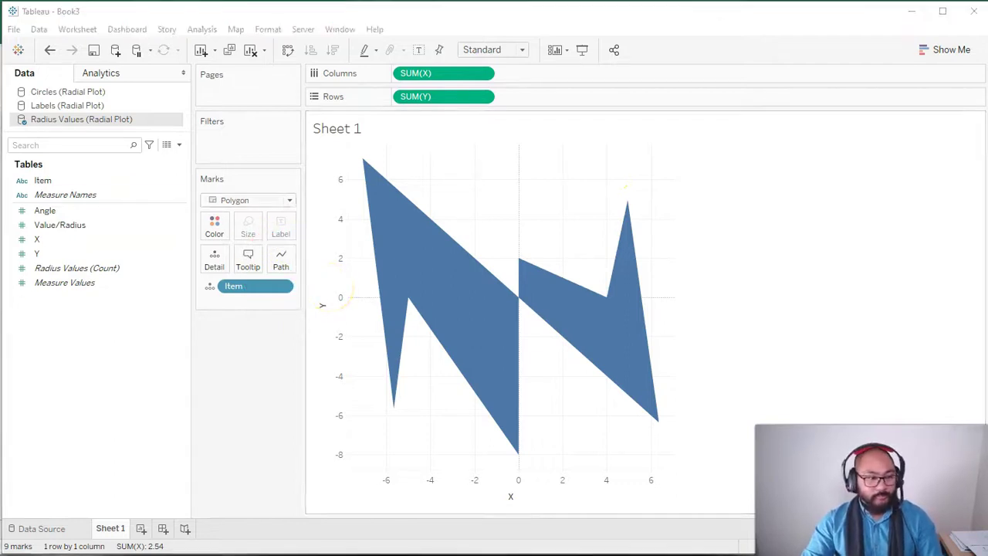
# Put Item on Path to join the nine vertices into one star polygon
pyautogui.click(74, 184)
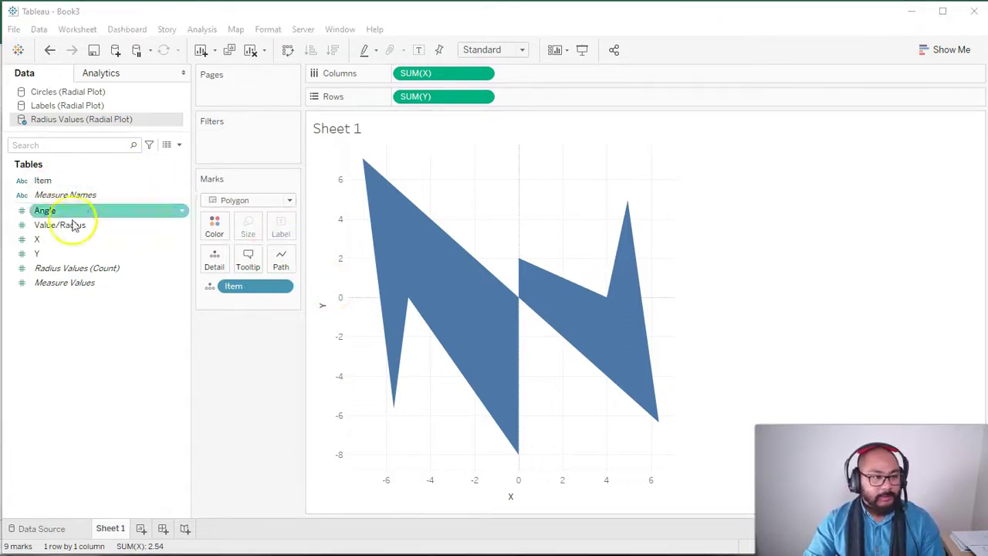
pyautogui.moveTo(62, 184); pyautogui.dragTo(276, 265)
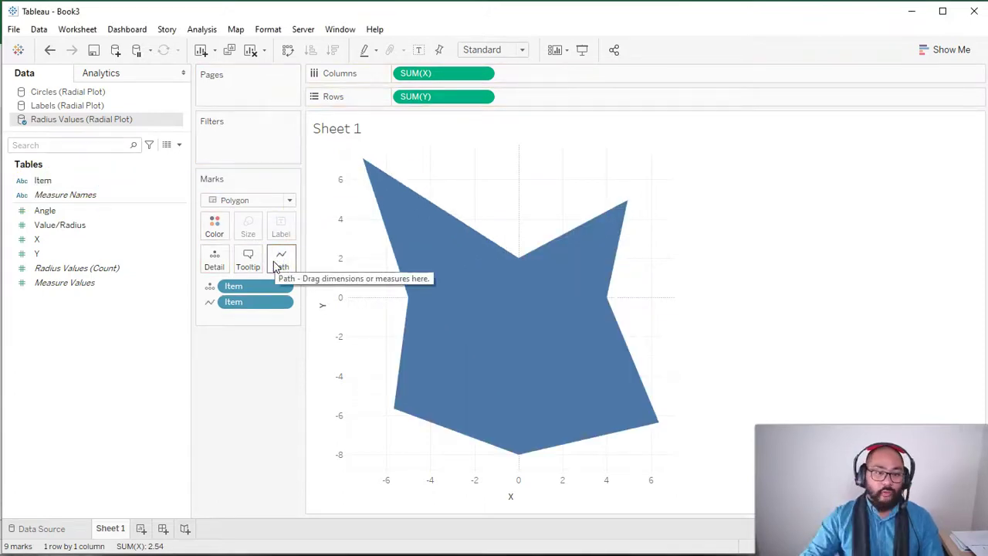
pyautogui.click(537, 324)
pyautogui.click(679, 257)
pyautogui.click(513, 324)
# Set the polygon fill colour to 23% opacity
pyautogui.click(492, 324)
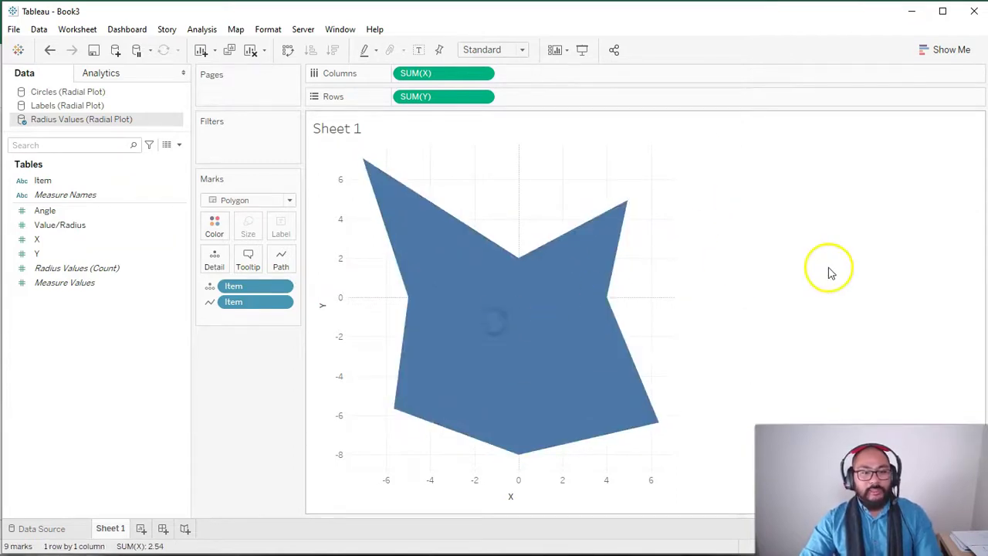
pyautogui.click(216, 228)
pyautogui.click(239, 371)
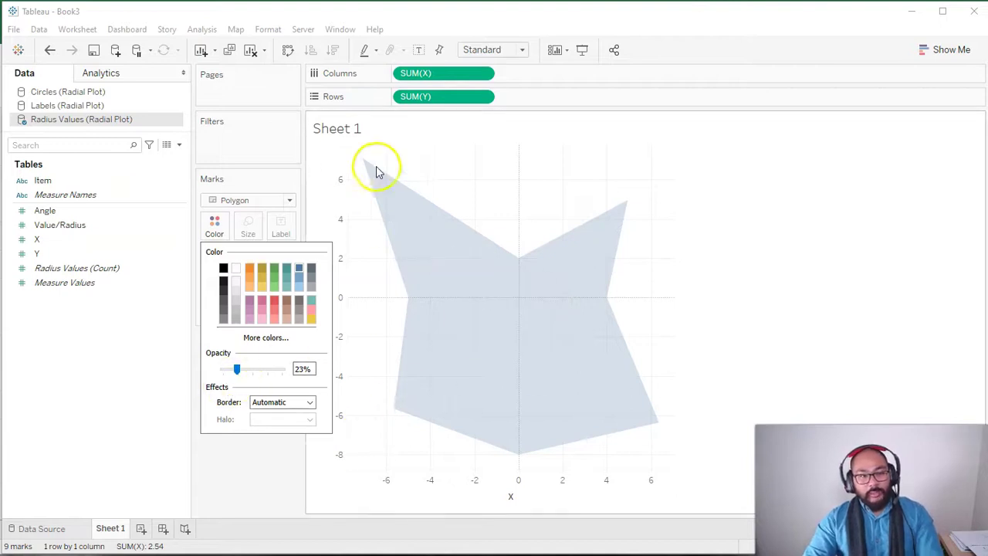
pyautogui.click(522, 224)
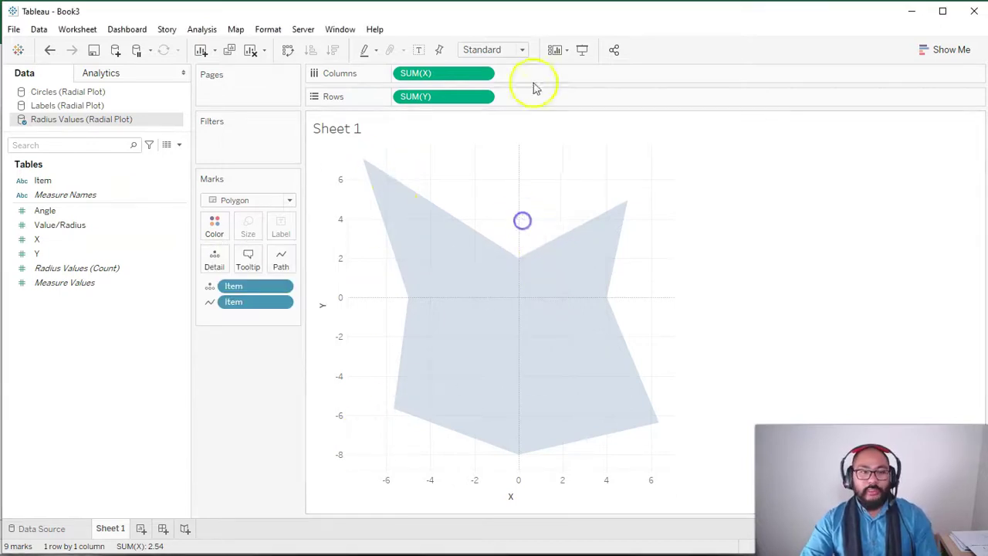
# Duplicate SUM(Y) on Rows and set the second layer's mark type to Line
pyautogui.click(425, 98)
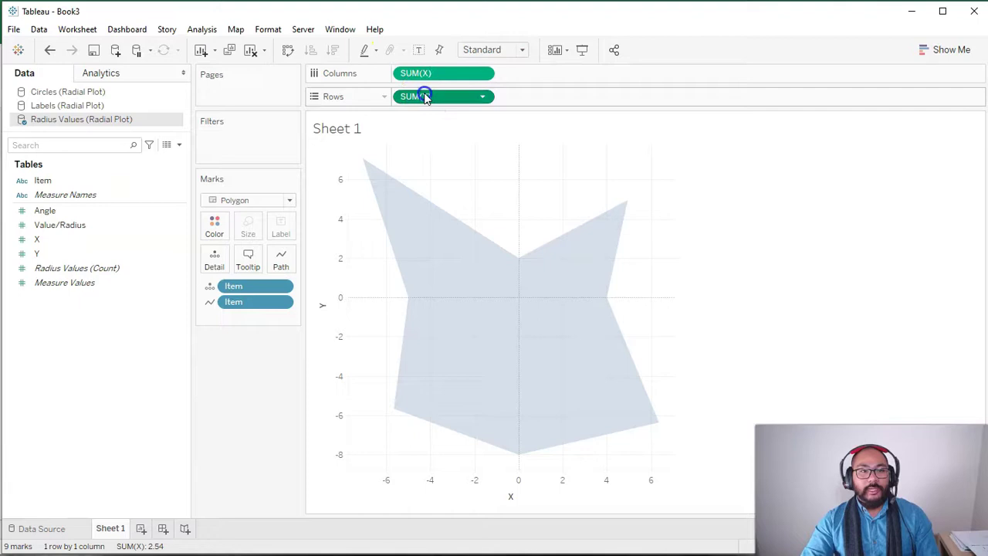
pyautogui.moveTo(425, 98); pyautogui.dragTo(550, 91)
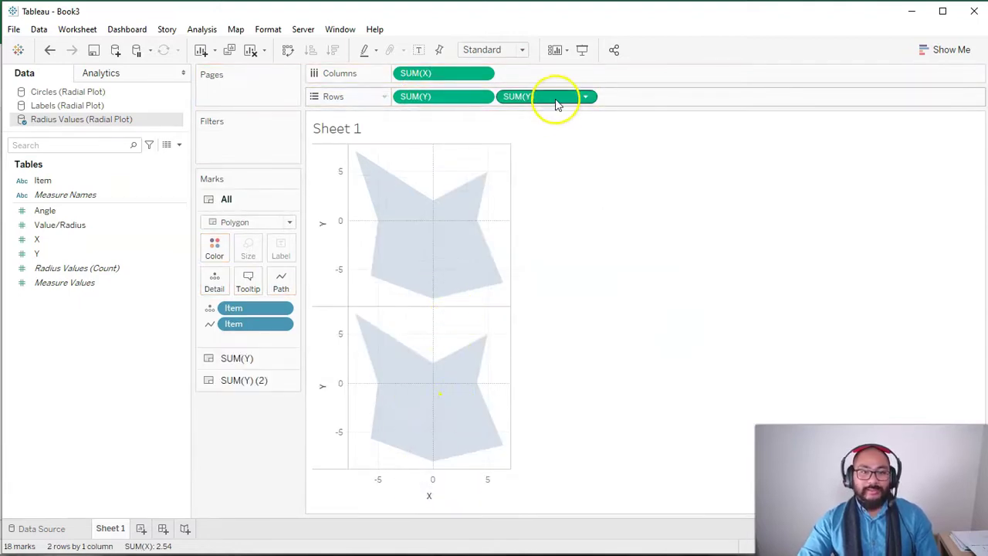
pyautogui.click(556, 100)
pyautogui.click(215, 287)
pyautogui.click(218, 285)
pyautogui.click(236, 266)
pyautogui.click(229, 309)
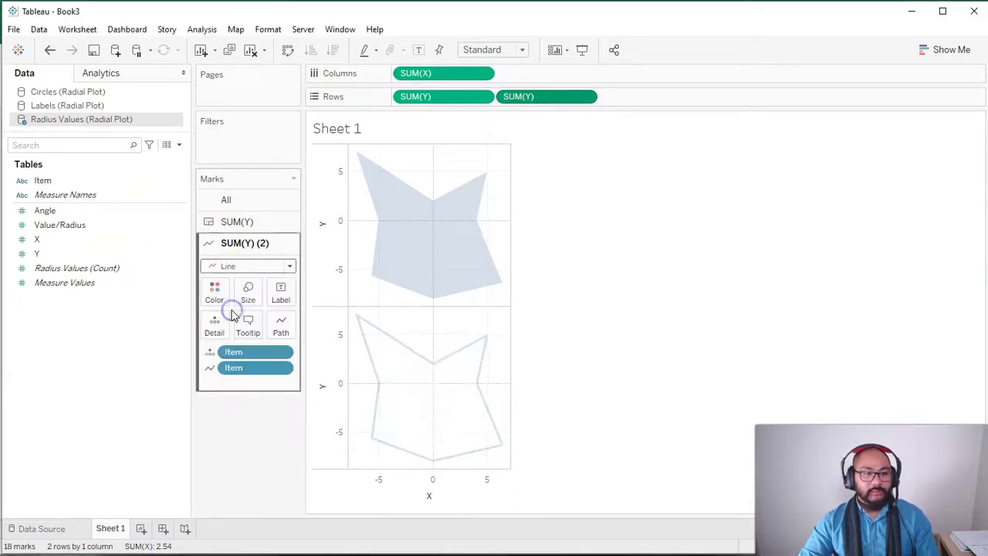
# Colour the outline near-black at 100% opacity with the minimum line size
pyautogui.click(217, 294)
pyautogui.moveTo(284, 434); pyautogui.dragTo(335, 434)
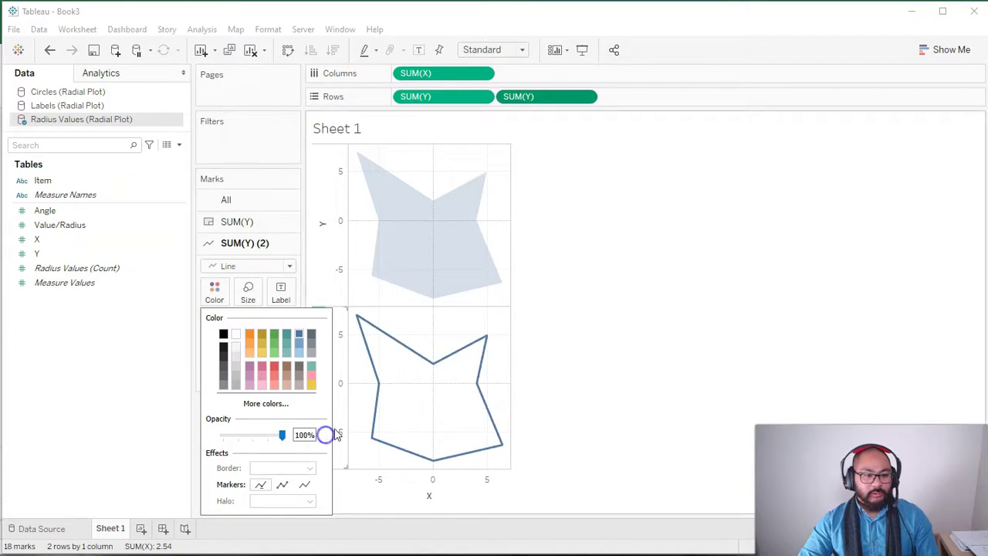
pyautogui.click(224, 369)
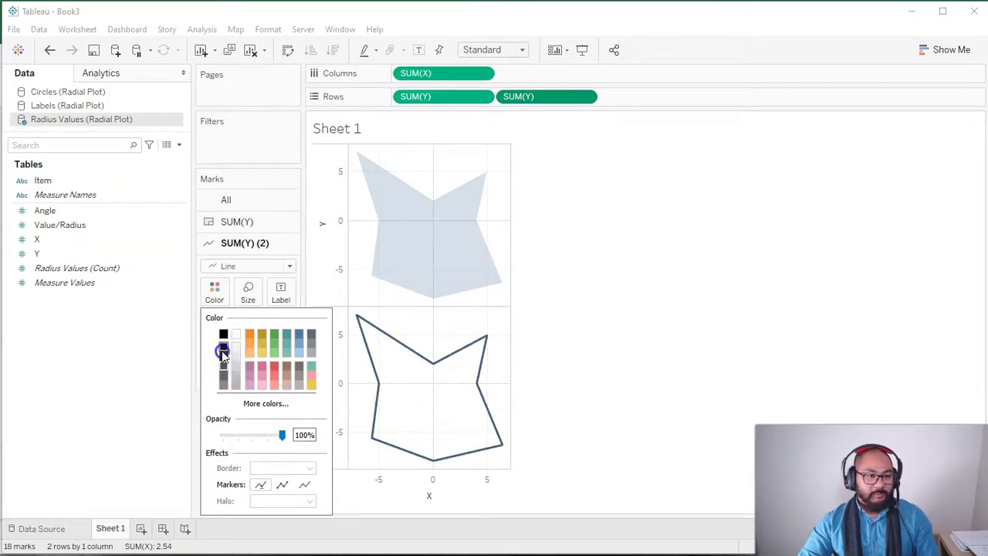
pyautogui.click(223, 351)
pyautogui.click(149, 322)
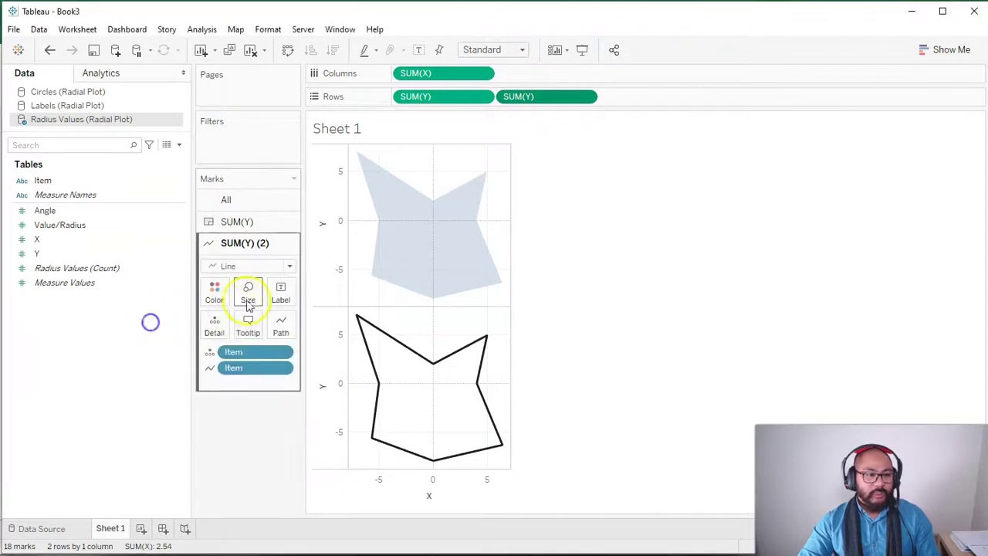
pyautogui.click(250, 291)
pyautogui.moveTo(249, 328); pyautogui.dragTo(247, 328)
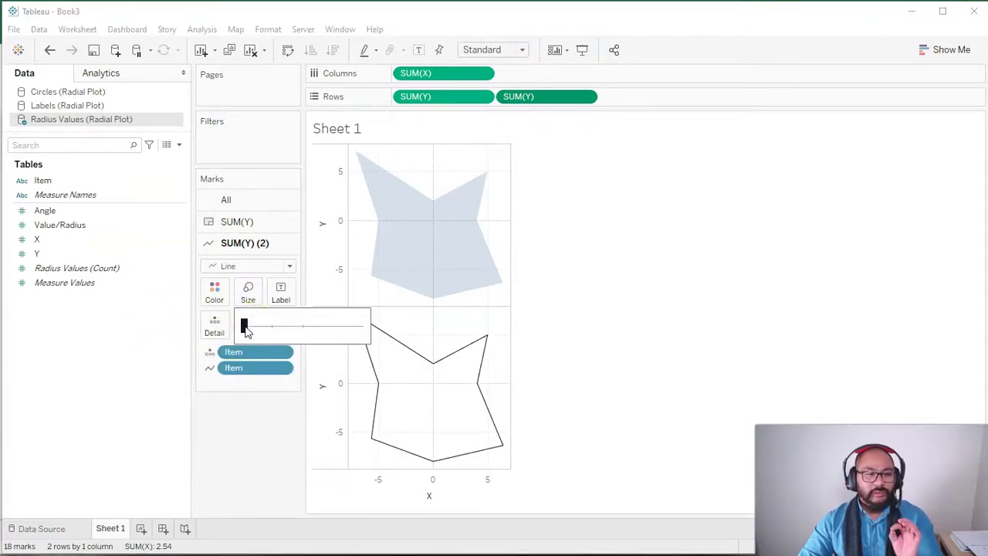
pyautogui.click(562, 264)
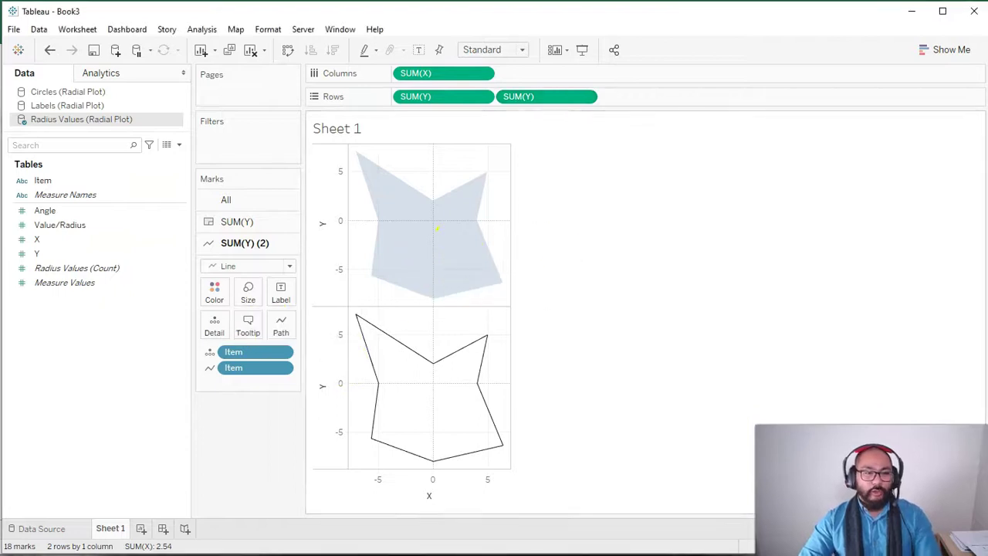
# Make the second SUM(Y) a dual axis and synchronize the right axis
pyautogui.rightClick(545, 104)
pyautogui.click(606, 358)
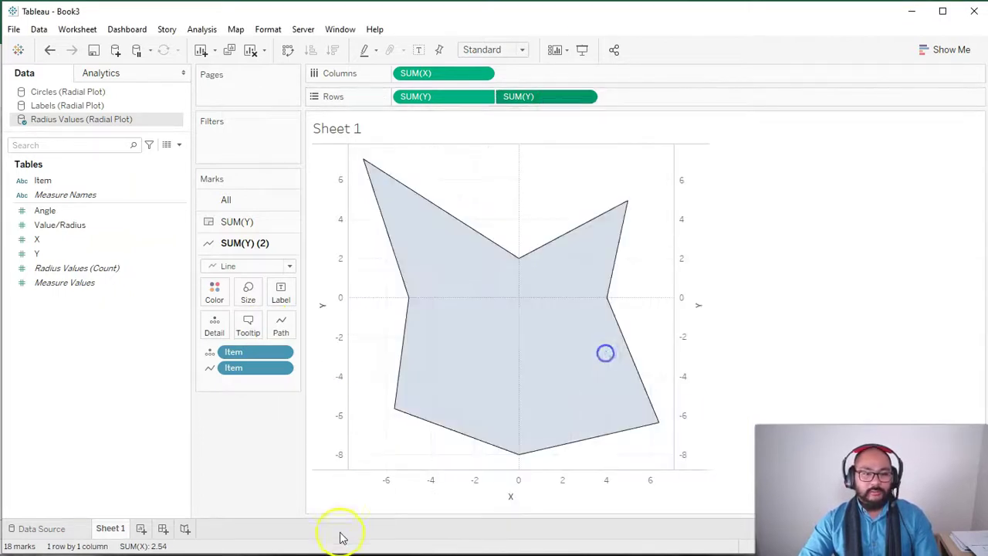
pyautogui.rightClick(693, 198)
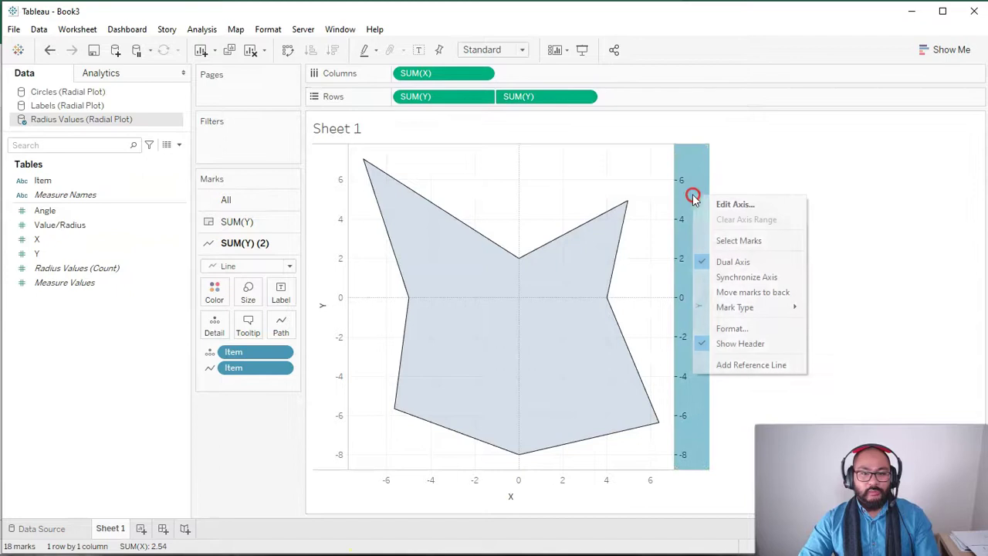
pyautogui.click(760, 276)
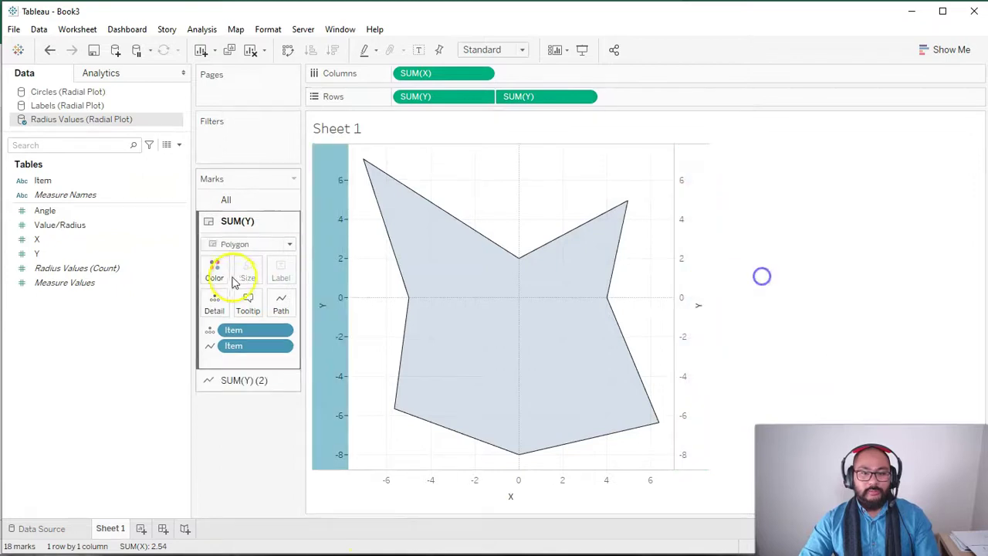
pyautogui.click(827, 273)
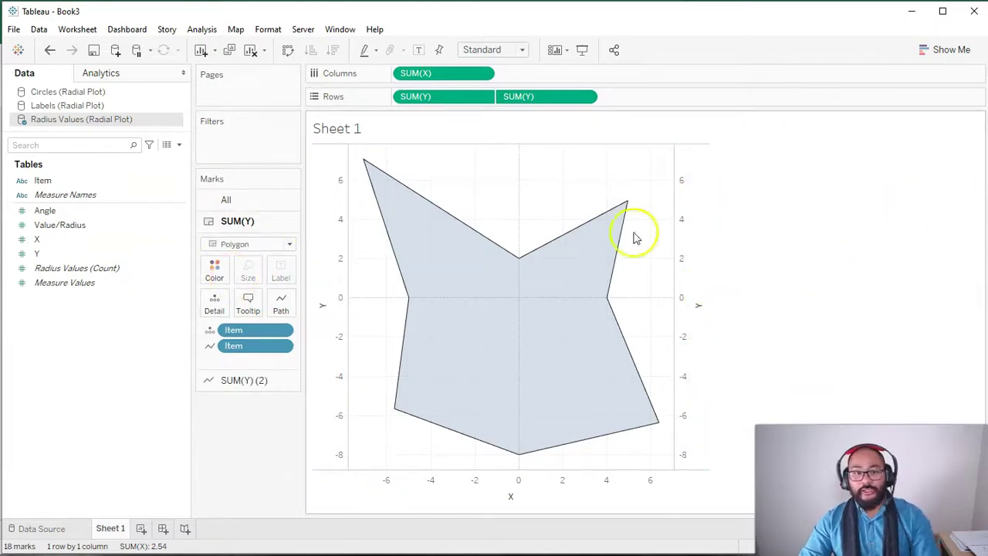
# On a new sheet from Labels data, plot SUM(X) by SUM(Y) with Item on Detail
pyautogui.click(143, 530)
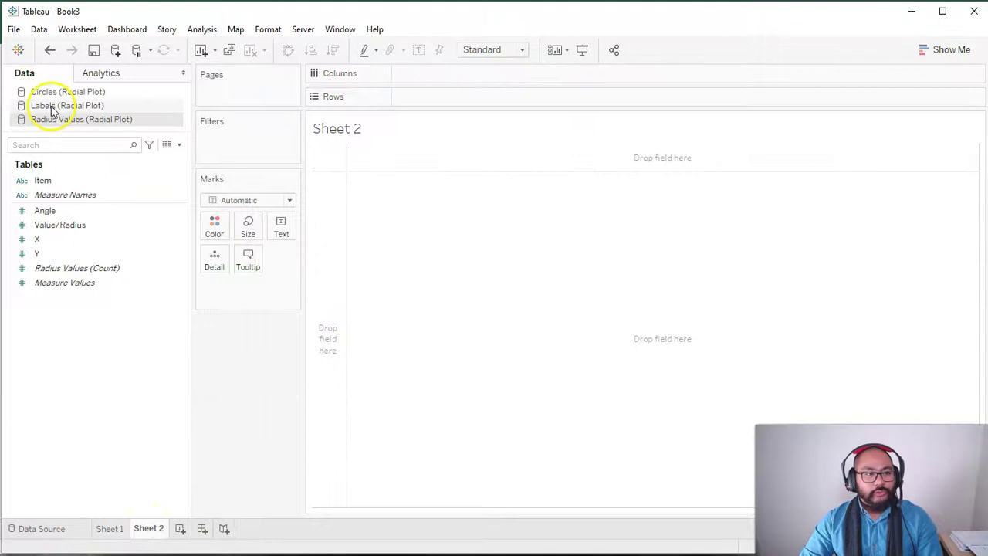
pyautogui.click(52, 107)
pyautogui.click(73, 254)
pyautogui.moveTo(73, 241)
pyautogui.mouseDown()
pyautogui.moveTo(571, 44)
pyautogui.moveTo(519, 77)
pyautogui.moveTo(72, 255)
pyautogui.moveTo(548, 98)
pyautogui.mouseUp()
pyautogui.moveTo(66, 180); pyautogui.dragTo(215, 262)
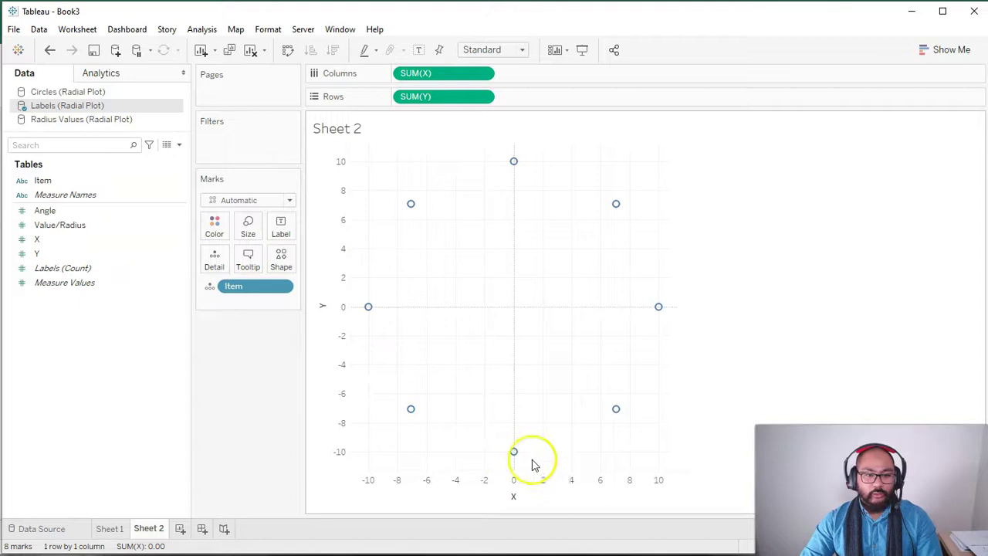
pyautogui.moveTo(514, 167)
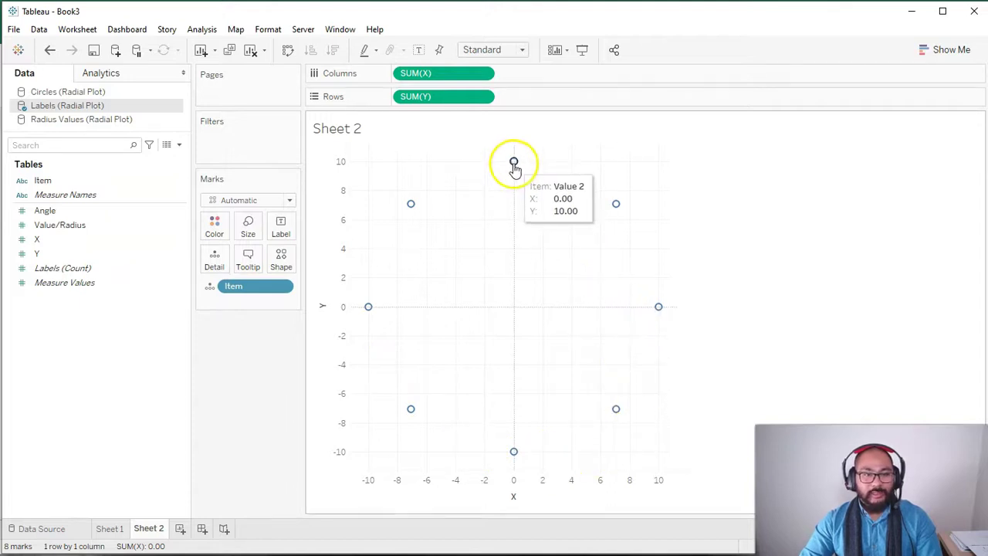
# Rename the sheets Polygon and Labels, then add a blank Sheet 3
pyautogui.click(110, 529)
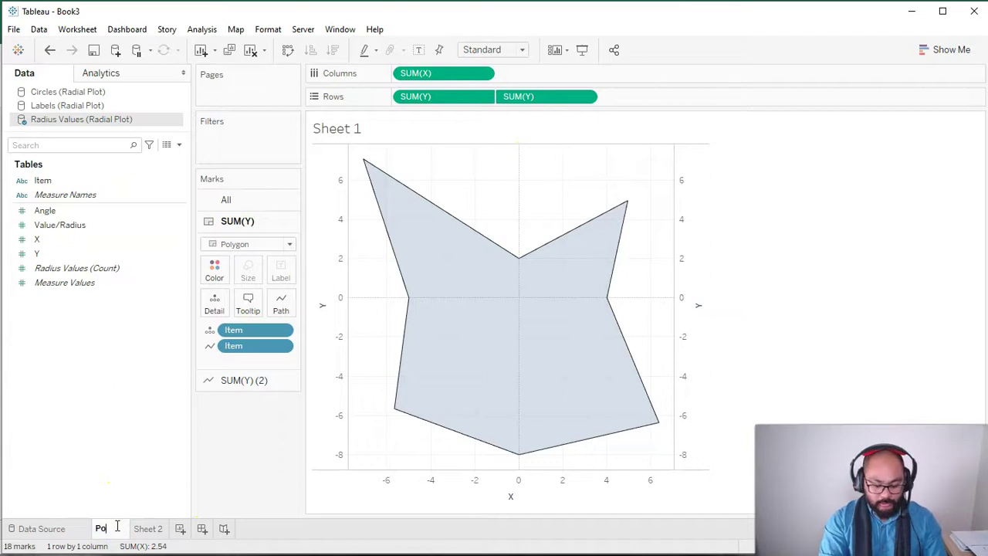
pyautogui.write('n')
pyautogui.press('Return')
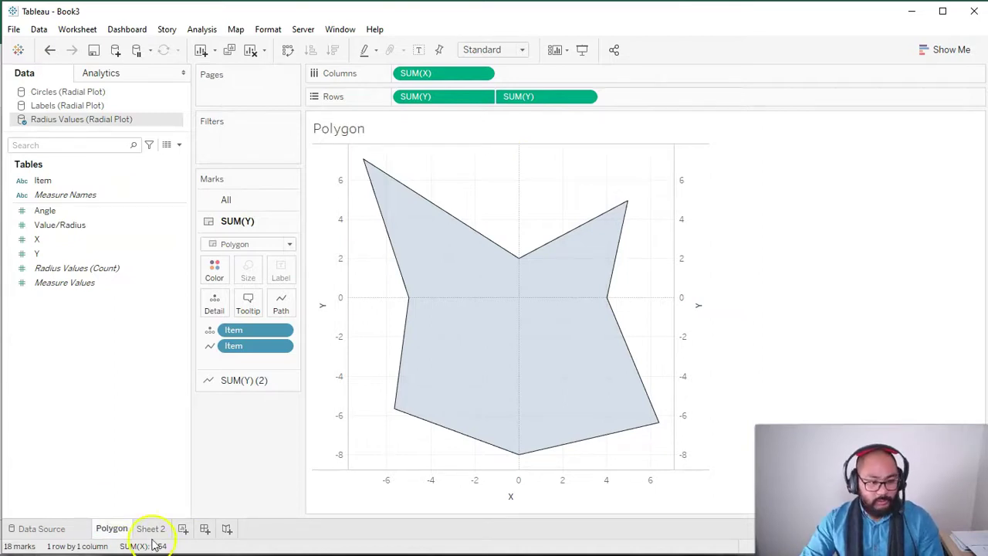
pyautogui.click(151, 530)
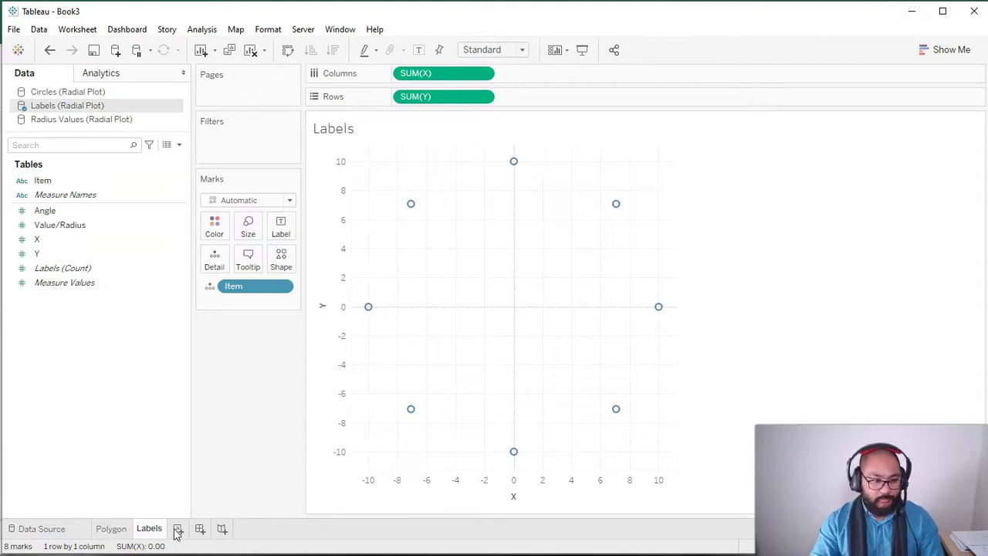
pyautogui.click(177, 529)
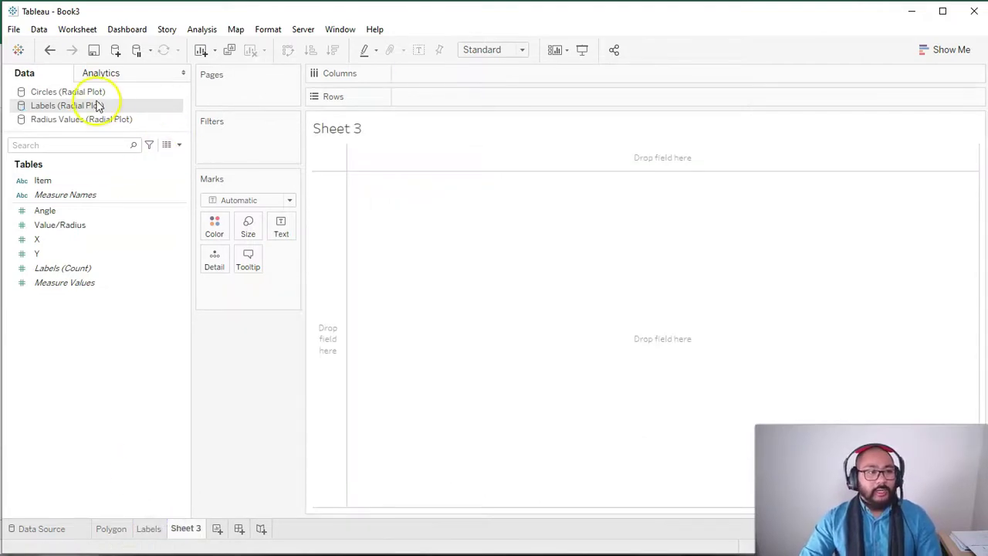
# From Circles data, plot Position X by Position Y with Circle Sizes as a dimension on Detail
pyautogui.click(93, 92)
pyautogui.moveTo(76, 211); pyautogui.dragTo(500, 72)
pyautogui.moveTo(24, 224); pyautogui.dragTo(457, 101)
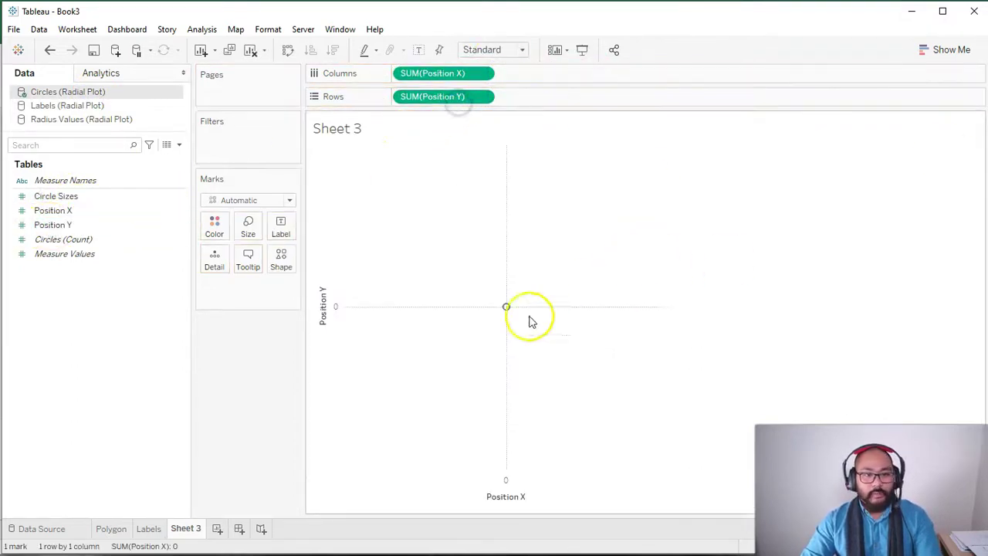
pyautogui.click(51, 213)
pyautogui.moveTo(54, 196)
pyautogui.mouseDown()
pyautogui.moveTo(101, 203)
pyautogui.moveTo(219, 268)
pyautogui.moveTo(216, 260)
pyautogui.moveTo(66, 347)
pyautogui.moveTo(58, 199)
pyautogui.moveTo(67, 188)
pyautogui.moveTo(62, 198)
pyautogui.mouseUp()
pyautogui.rightClick(62, 197)
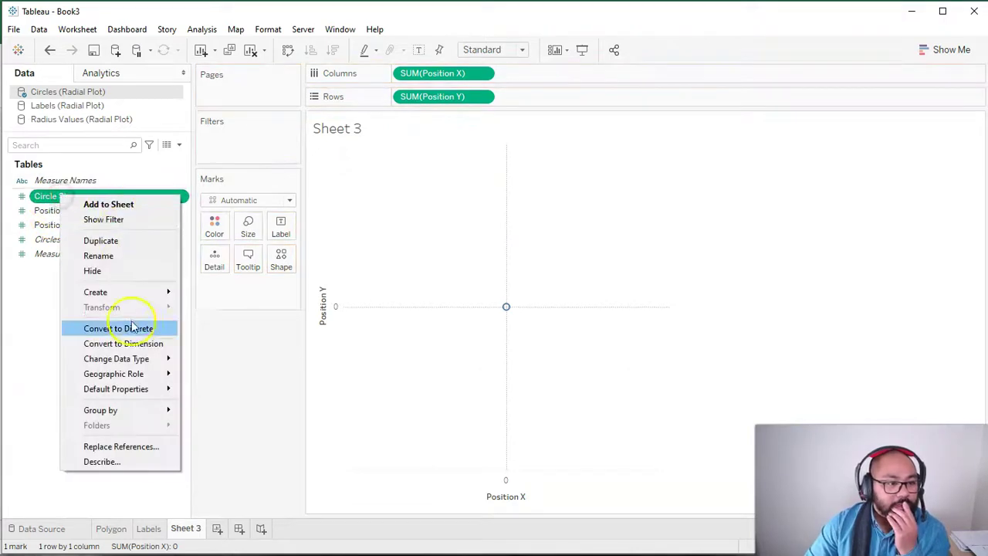
pyautogui.click(136, 344)
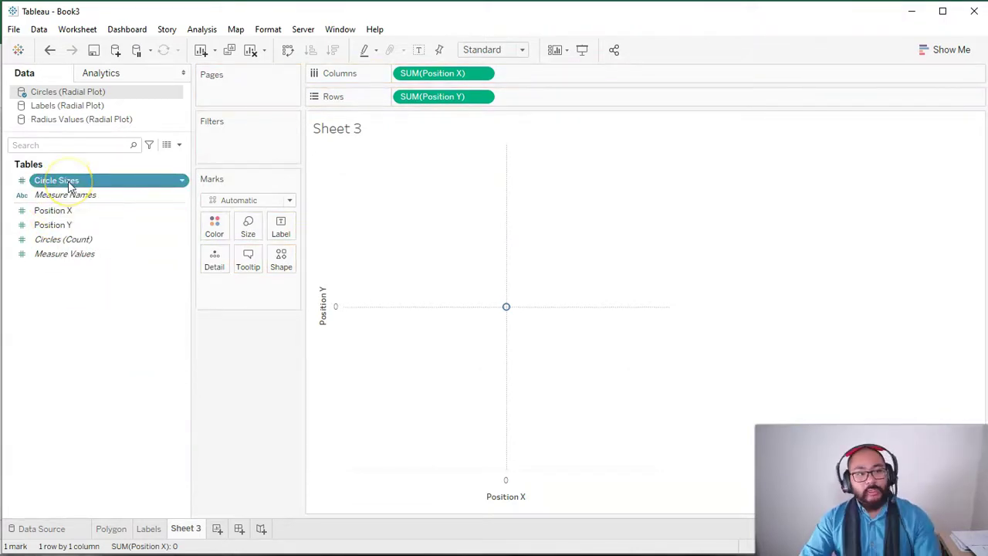
pyautogui.moveTo(68, 184); pyautogui.dragTo(221, 270)
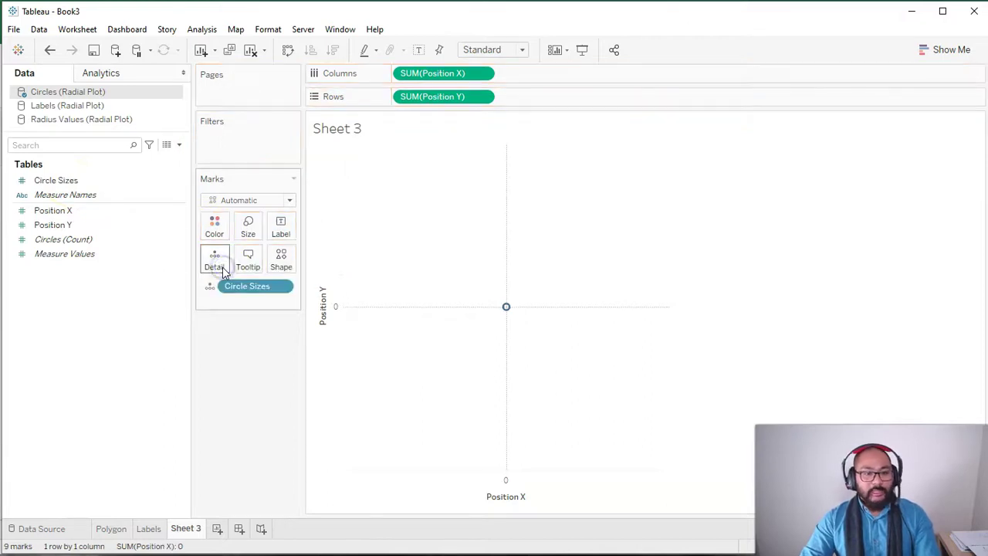
pyautogui.moveTo(507, 312)
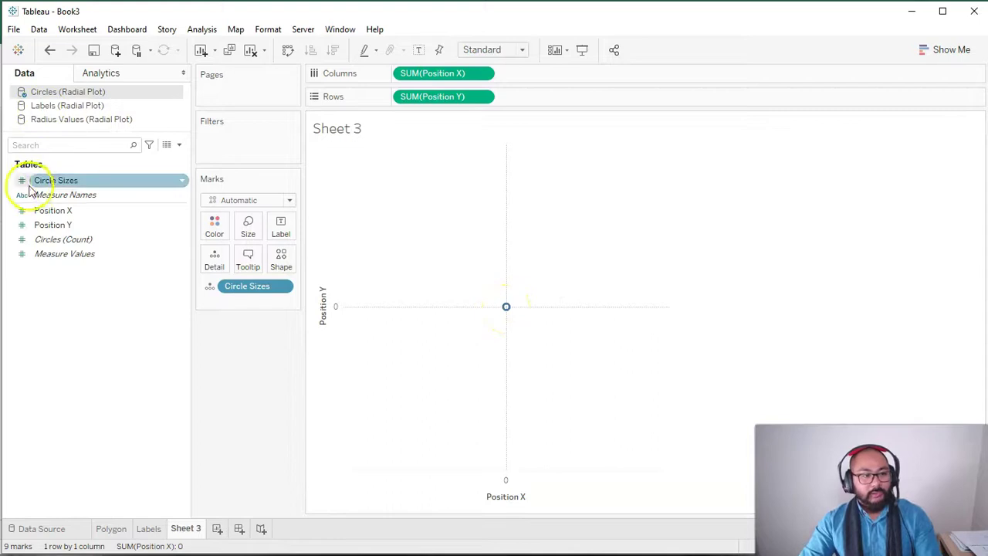
# Size the marks by Circle Sizes and enlarge them to maximum size
pyautogui.click(56, 182)
pyautogui.moveTo(56, 184); pyautogui.dragTo(253, 233)
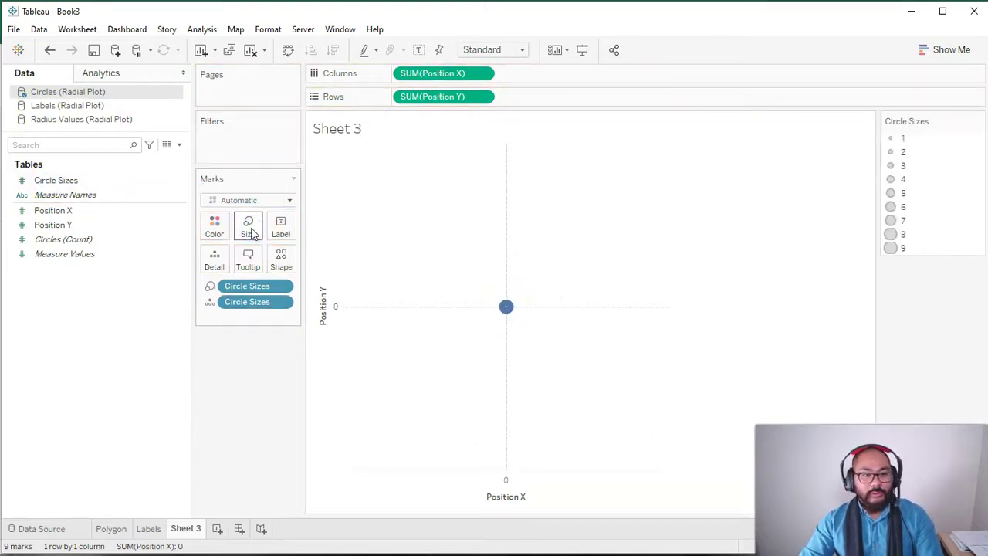
pyautogui.moveTo(517, 310)
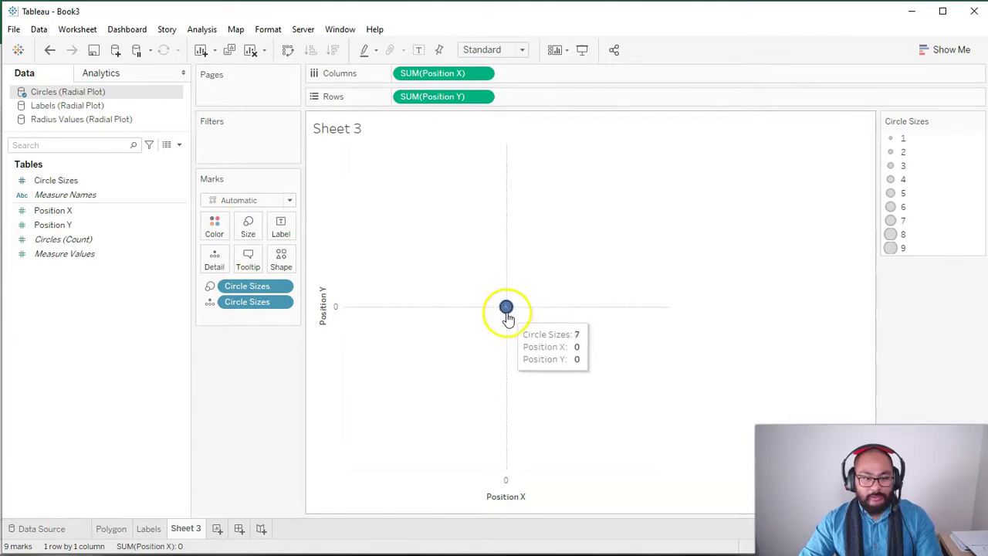
pyautogui.click(247, 228)
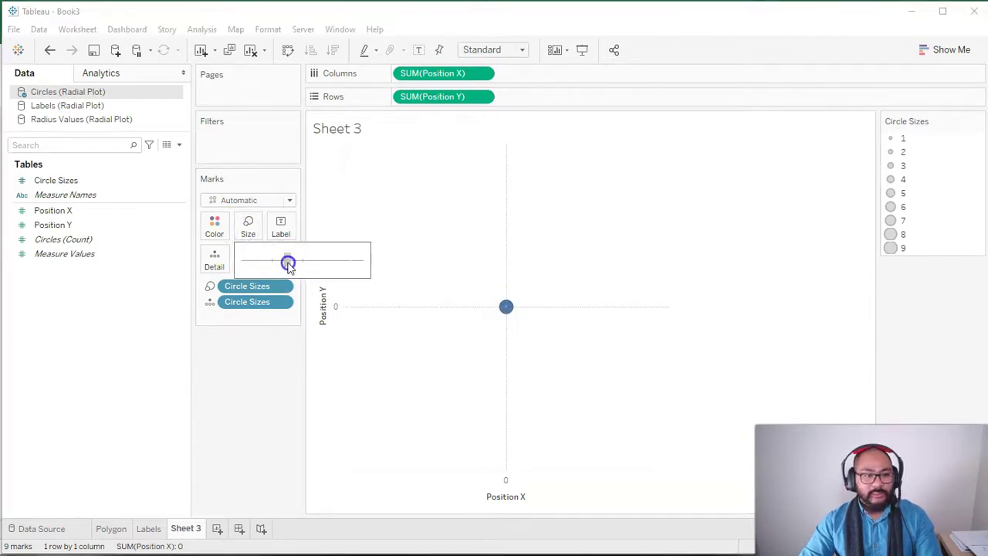
pyautogui.moveTo(287, 263); pyautogui.dragTo(367, 264)
pyautogui.moveTo(547, 287)
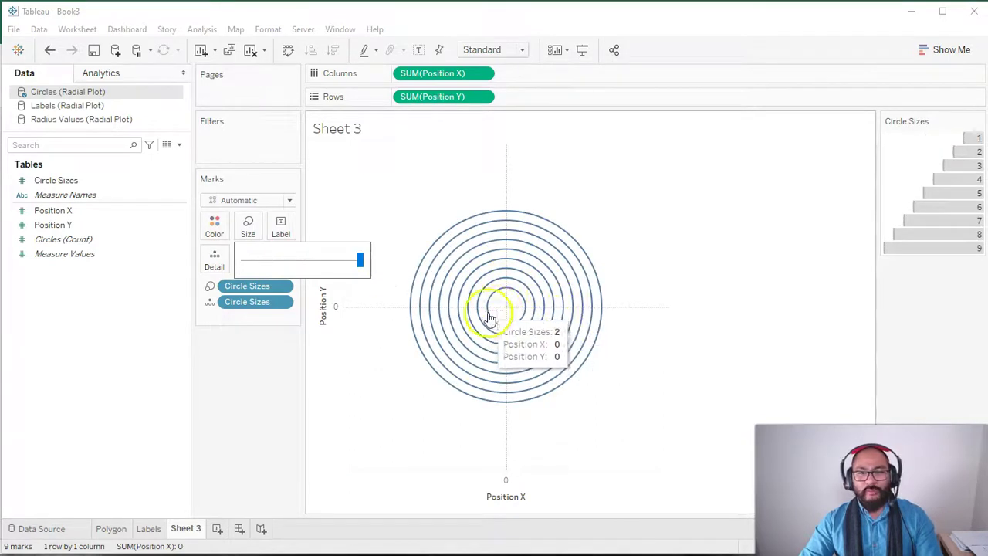
pyautogui.click(607, 185)
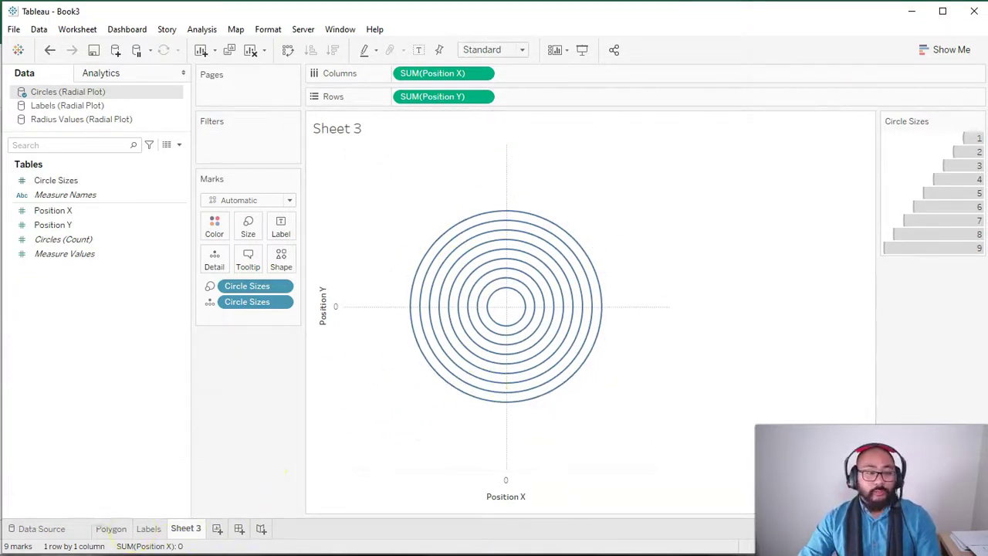
# On the Polygon sheet, hide the headers of the right Y, left Y and X axes
pyautogui.click(111, 529)
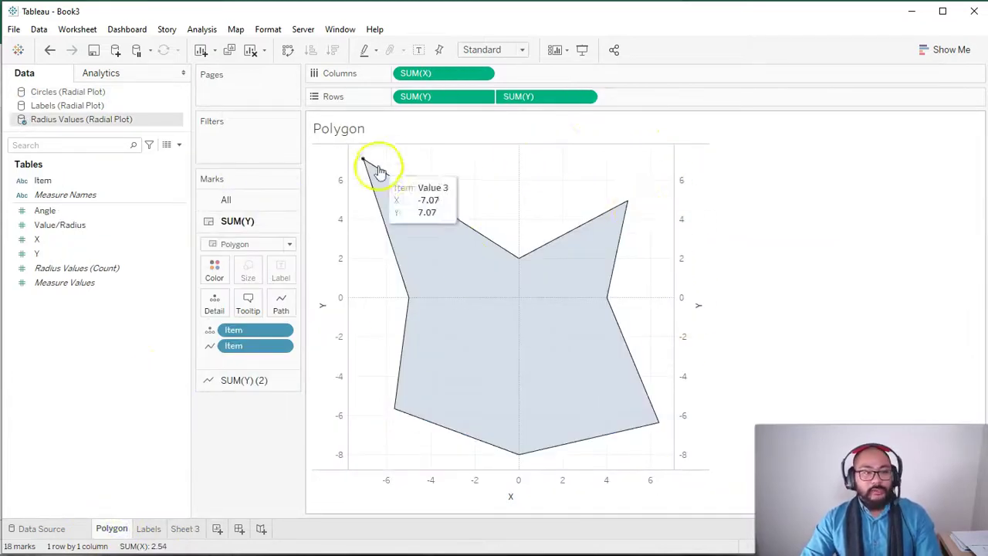
pyautogui.click(683, 189)
pyautogui.rightClick(683, 187)
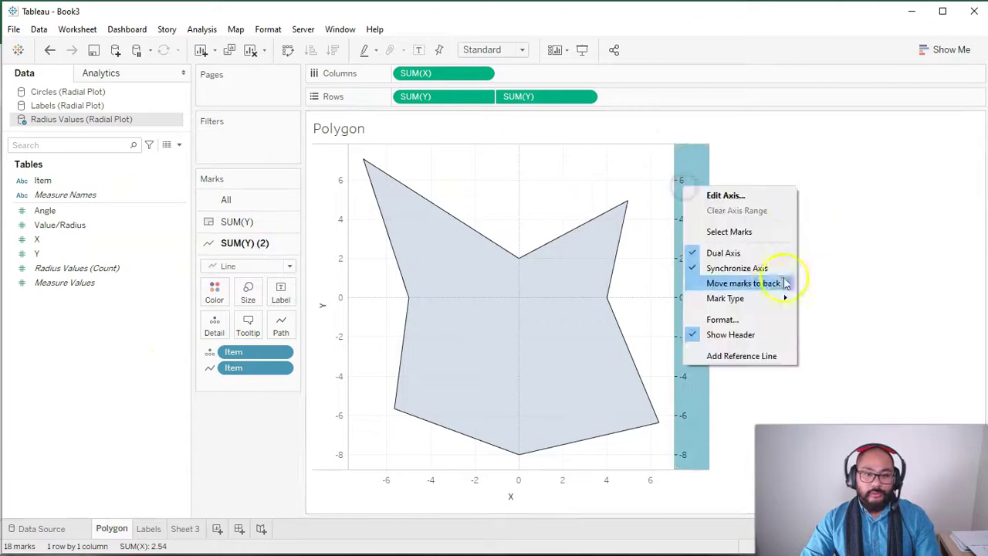
pyautogui.click(745, 337)
pyautogui.rightClick(323, 243)
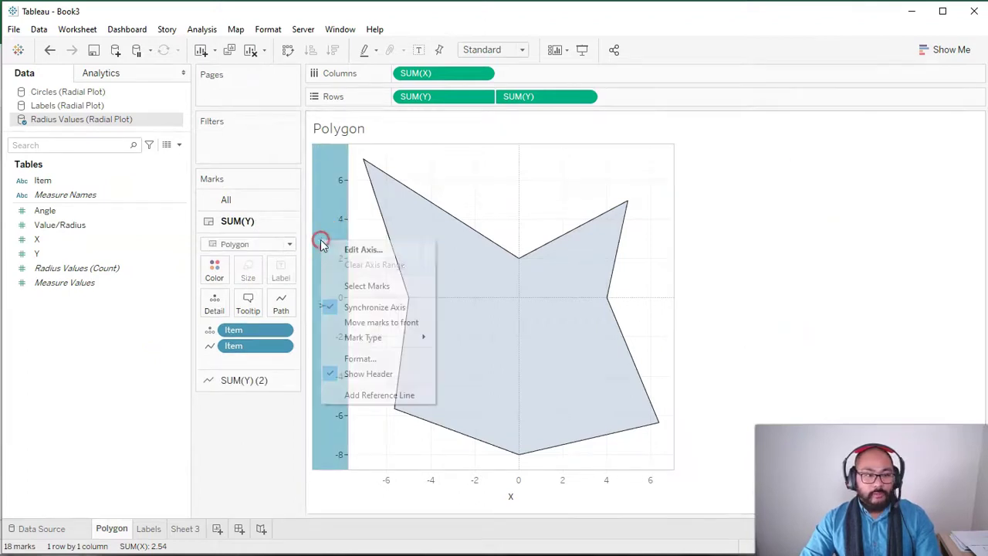
pyautogui.click(367, 373)
pyautogui.rightClick(455, 476)
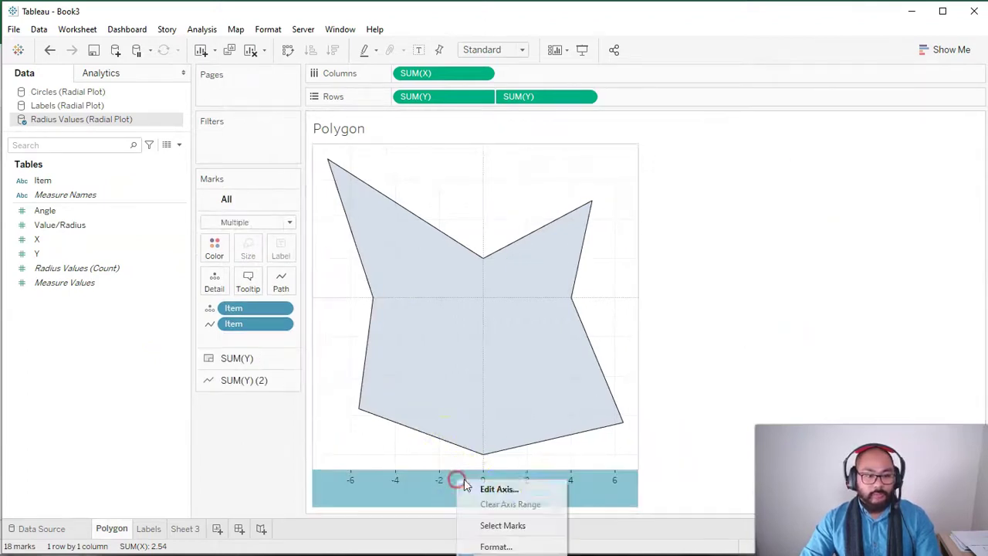
pyautogui.click(494, 553)
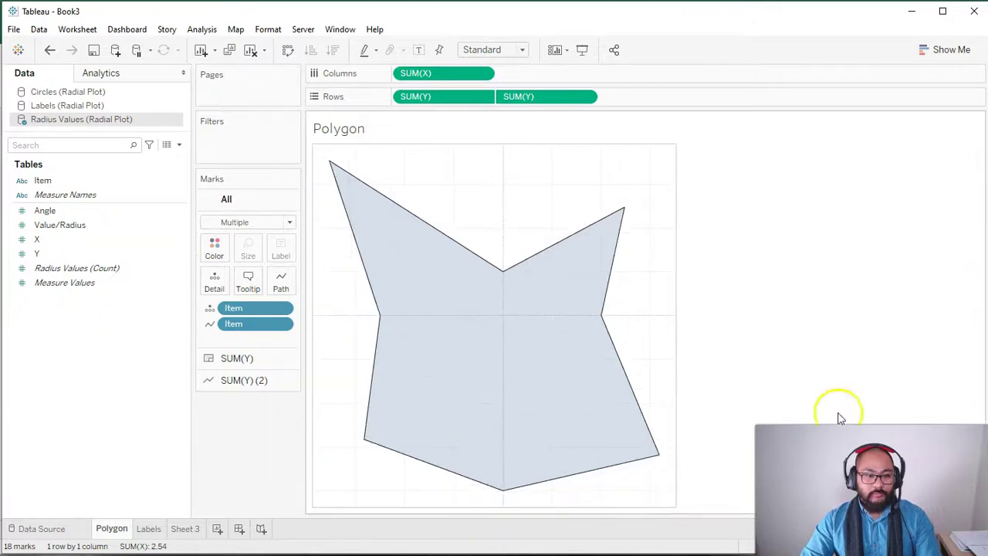
# Set the Polygon sheet's grid lines and zero lines to None
pyautogui.rightClick(470, 190)
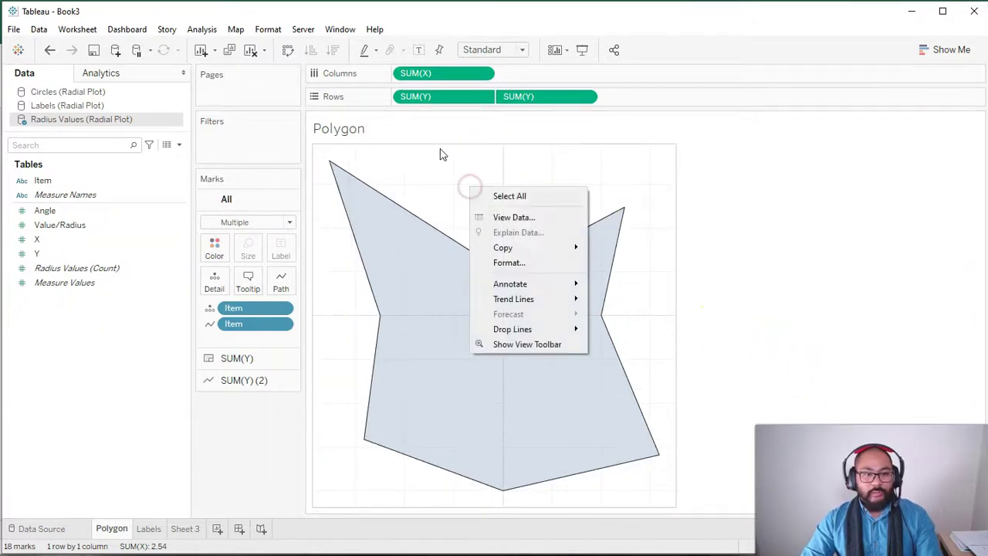
pyautogui.click(522, 266)
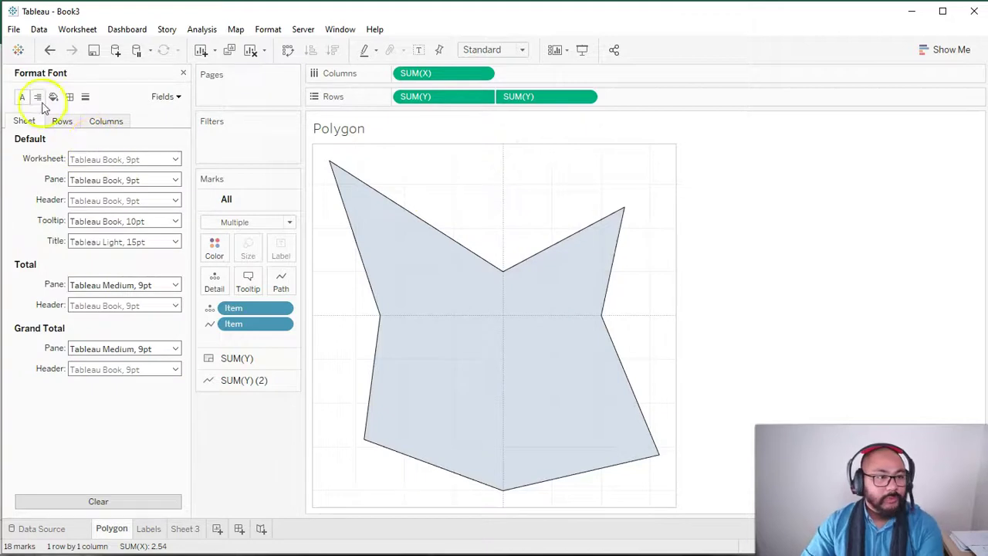
pyautogui.click(85, 98)
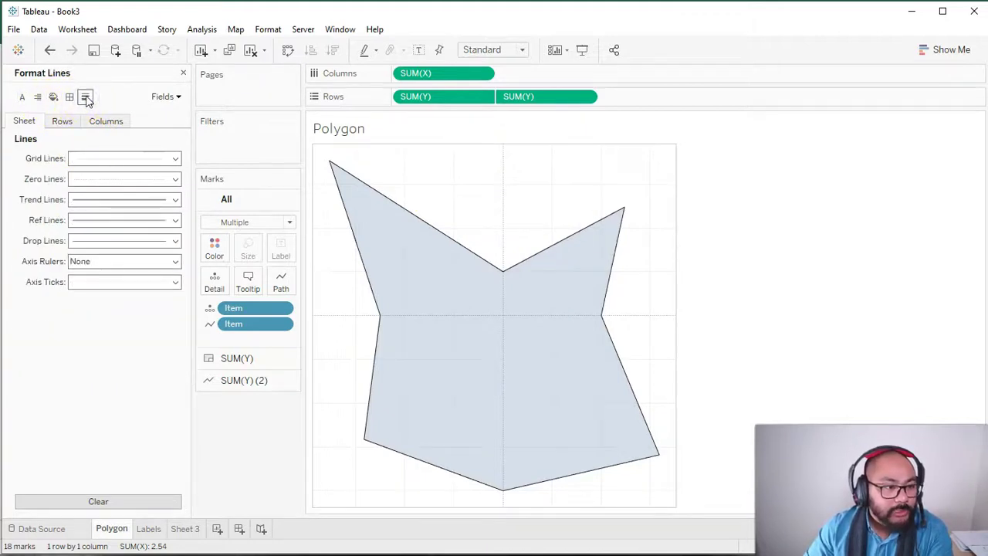
pyautogui.click(148, 157)
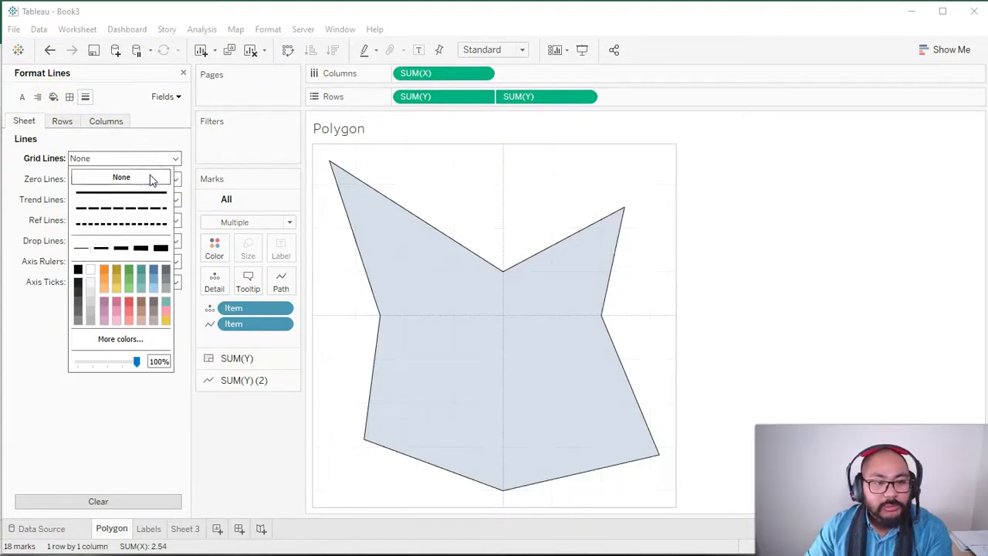
pyautogui.click(54, 375)
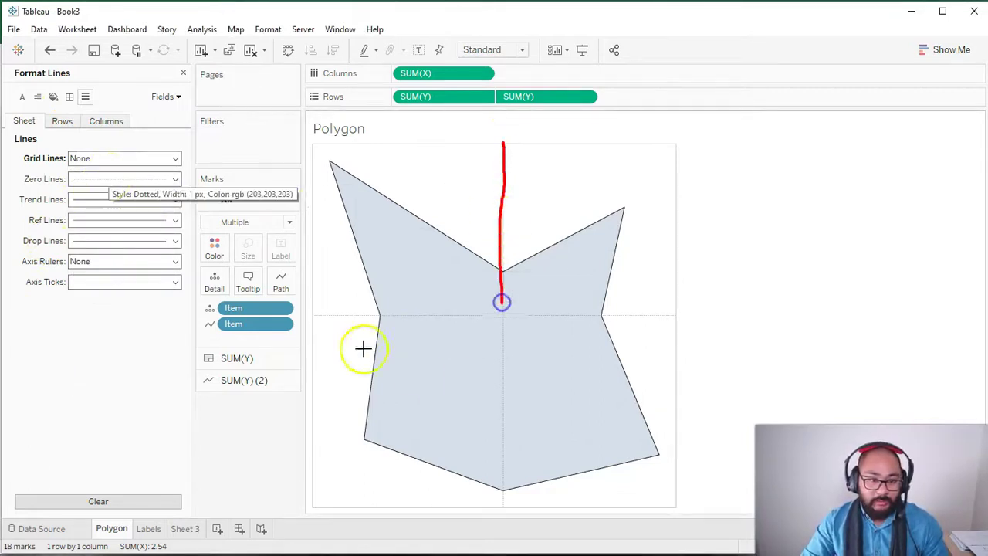
pyautogui.moveTo(317, 318); pyautogui.dragTo(458, 323)
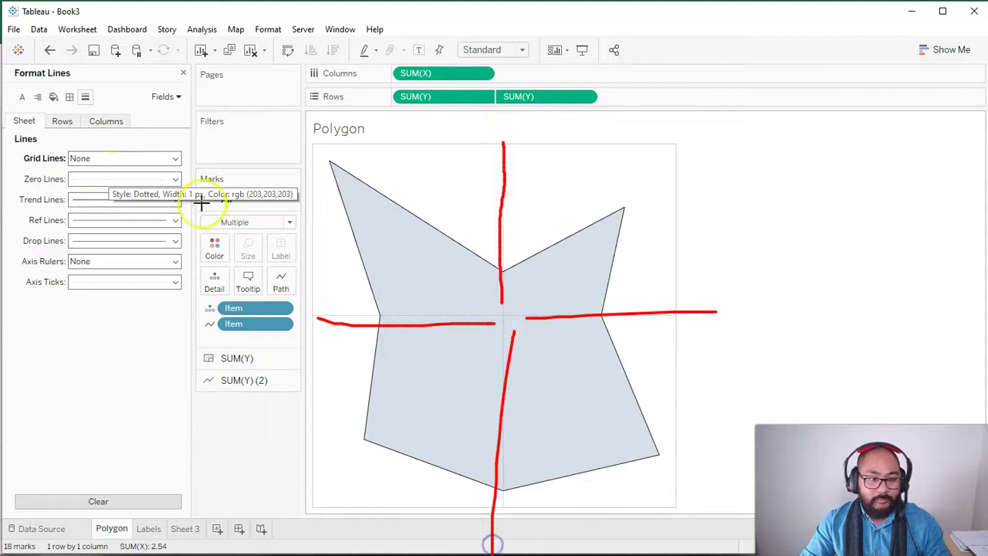
pyautogui.press('Escape')
pyautogui.click(117, 179)
pyautogui.click(110, 199)
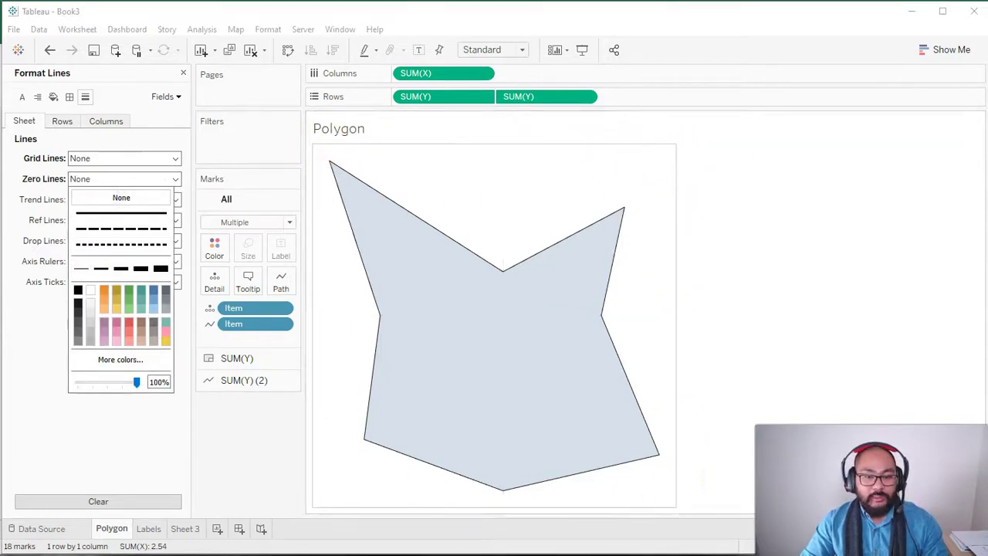
# Set the row and column dividers to None
pyautogui.click(70, 99)
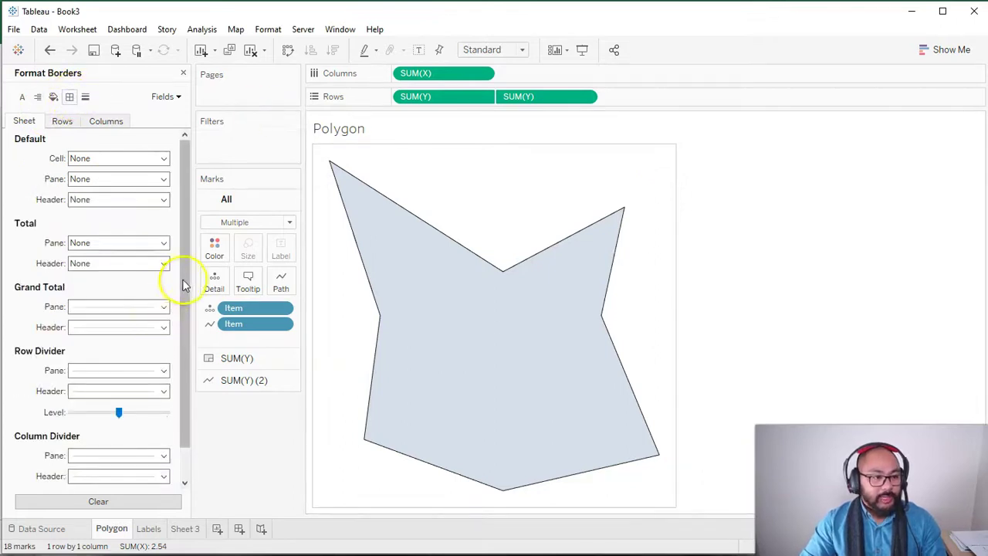
pyautogui.scroll(-2, 177, 360)
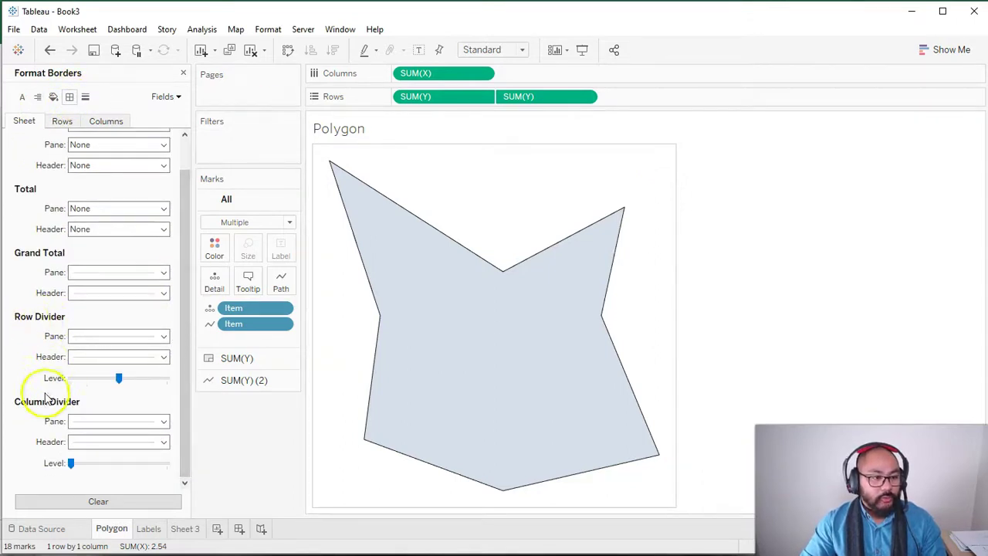
pyautogui.click(163, 336)
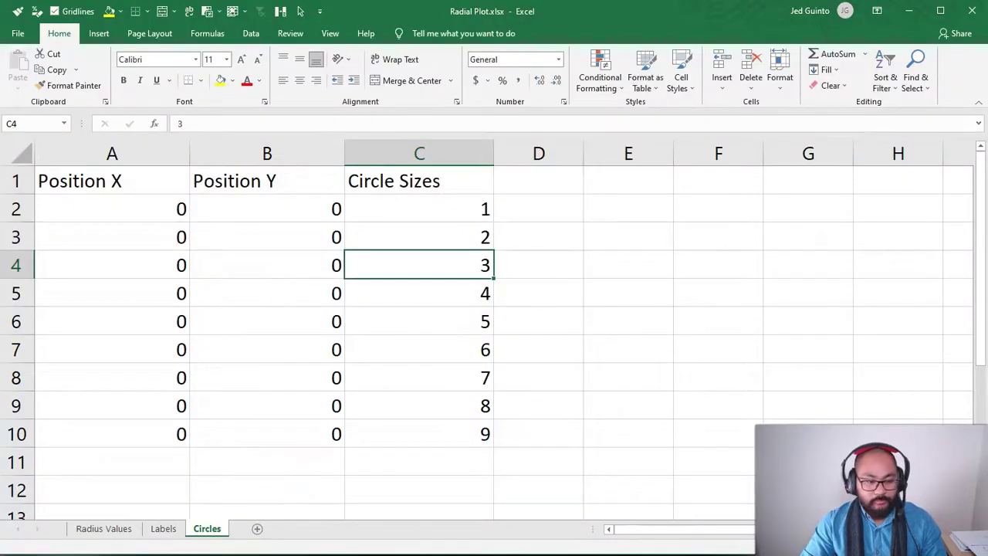
pyautogui.click(349, 544)
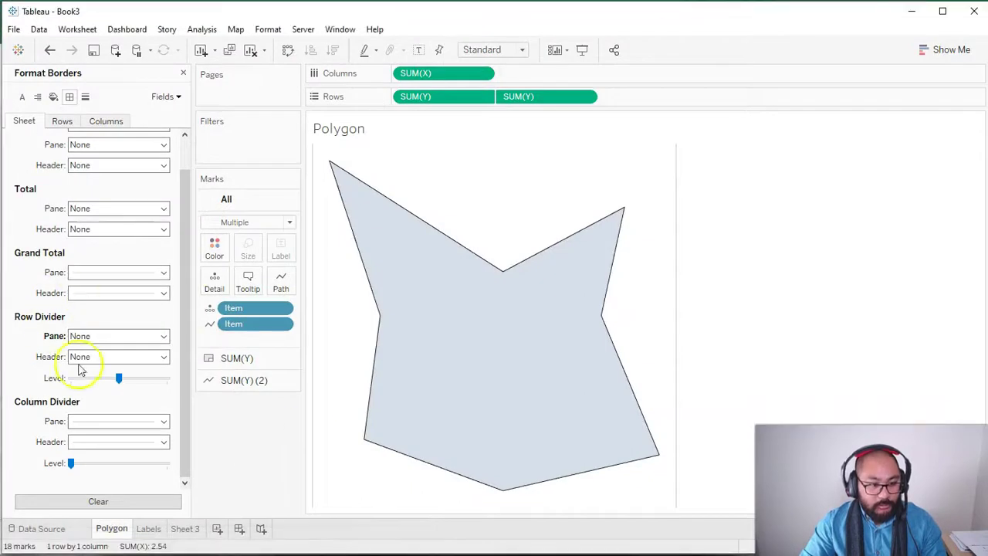
pyautogui.click(163, 421)
pyautogui.click(137, 440)
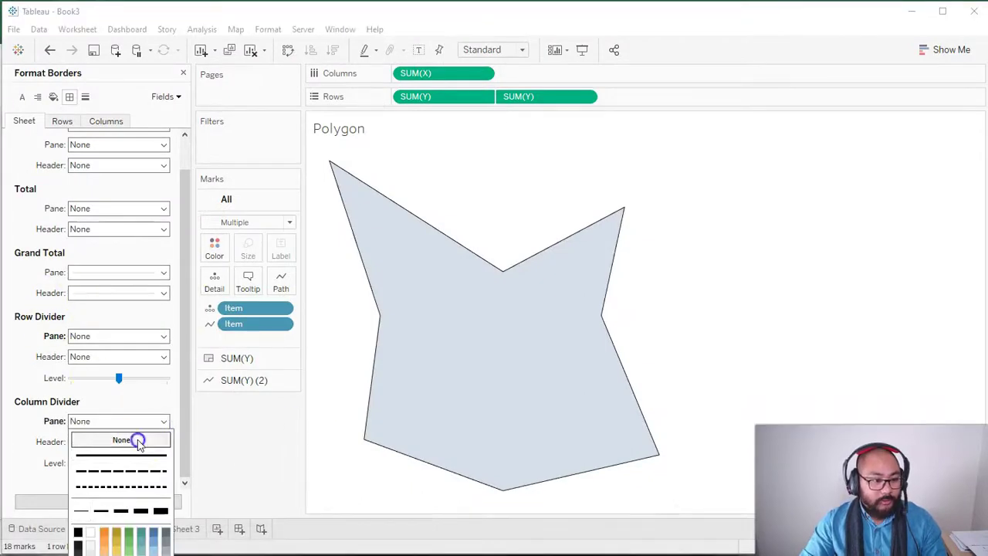
pyautogui.click(730, 230)
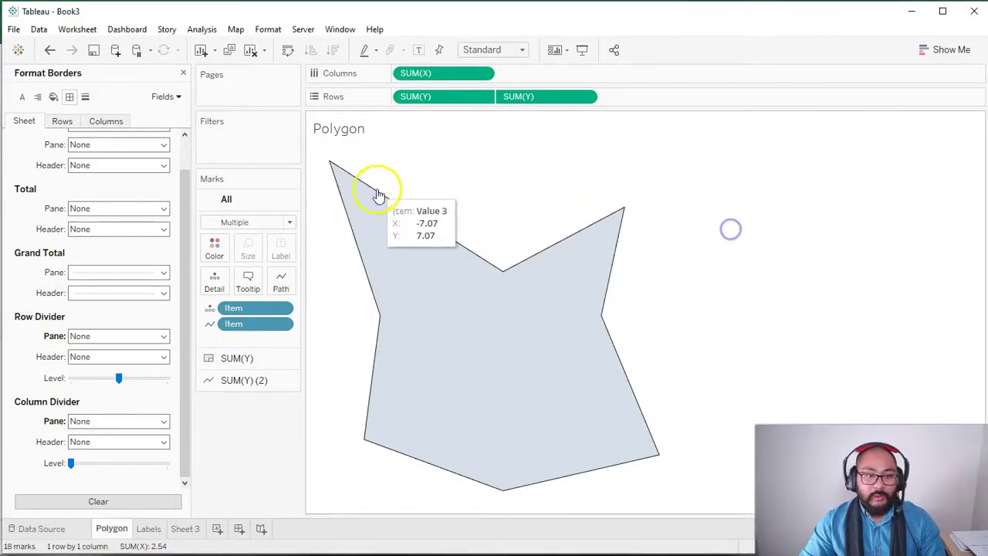
# Hide the Y and X axis headers on the Labels sheet
pyautogui.click(147, 531)
pyautogui.rightClick(462, 223)
pyautogui.rightClick(330, 236)
pyautogui.click(381, 317)
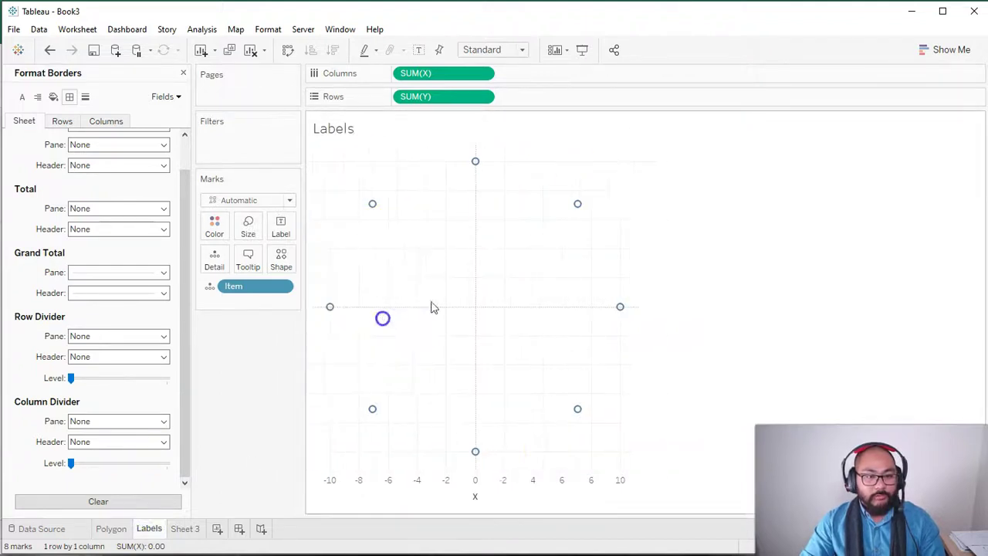
pyautogui.rightClick(497, 486)
pyautogui.click(552, 513)
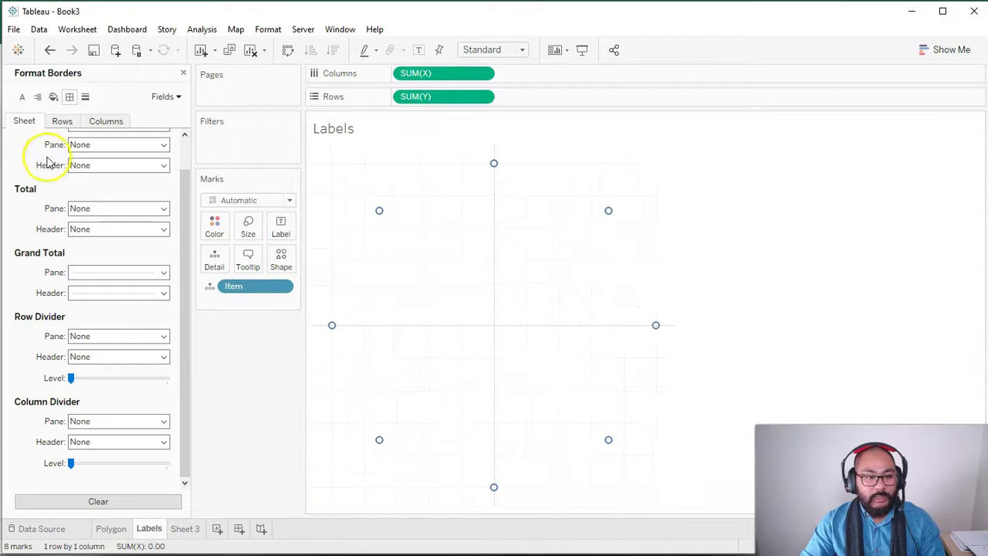
pyautogui.click(184, 73)
# Label each point with its Item name (Value 1–8) and shrink the marks to minimum size
pyautogui.moveTo(42, 180); pyautogui.dragTo(280, 231)
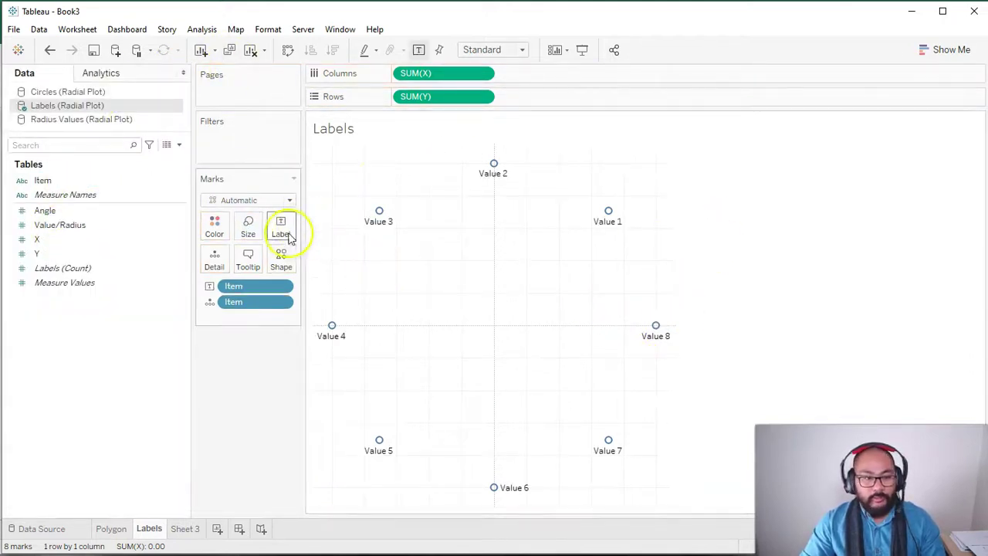
pyautogui.click(247, 227)
pyautogui.moveTo(270, 260); pyautogui.dragTo(247, 262)
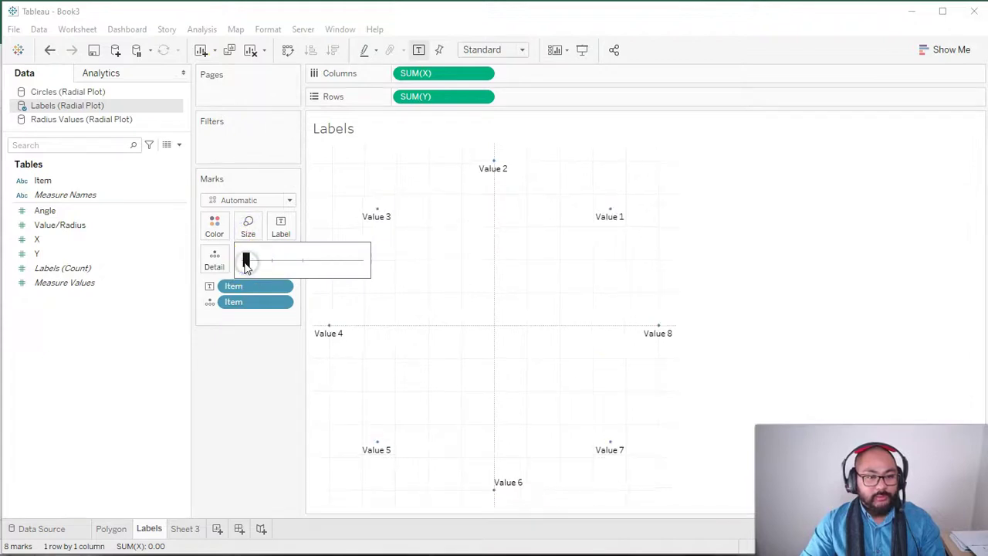
pyautogui.moveTo(656, 342)
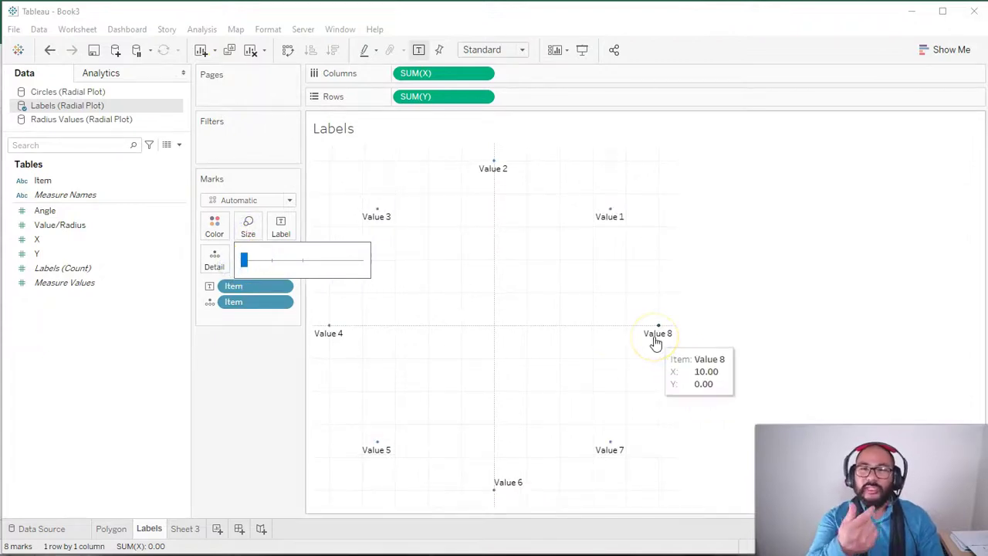
pyautogui.click(474, 254)
# Format the Labels sheet's lines, setting grid lines and zero lines to None
pyautogui.rightClick(445, 226)
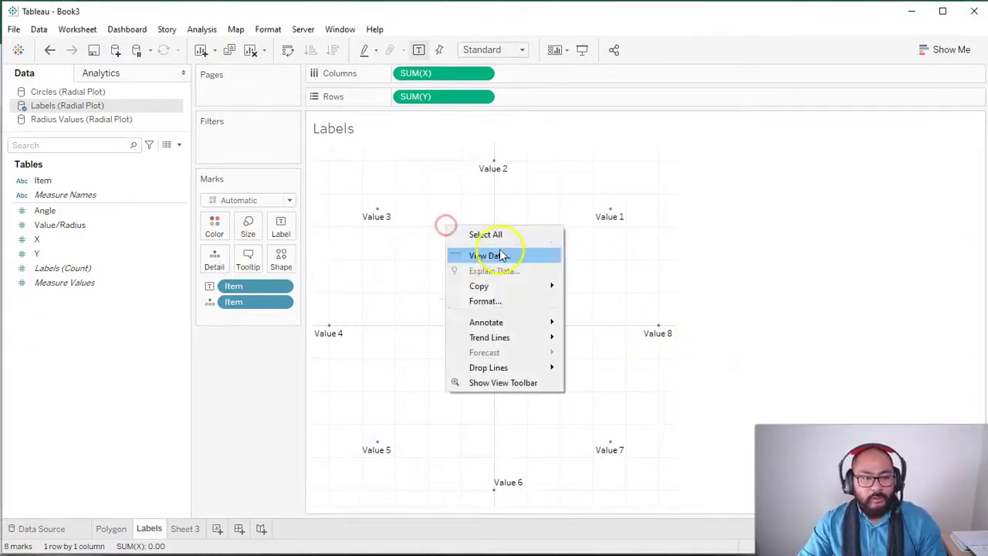
pyautogui.click(481, 300)
pyautogui.click(86, 98)
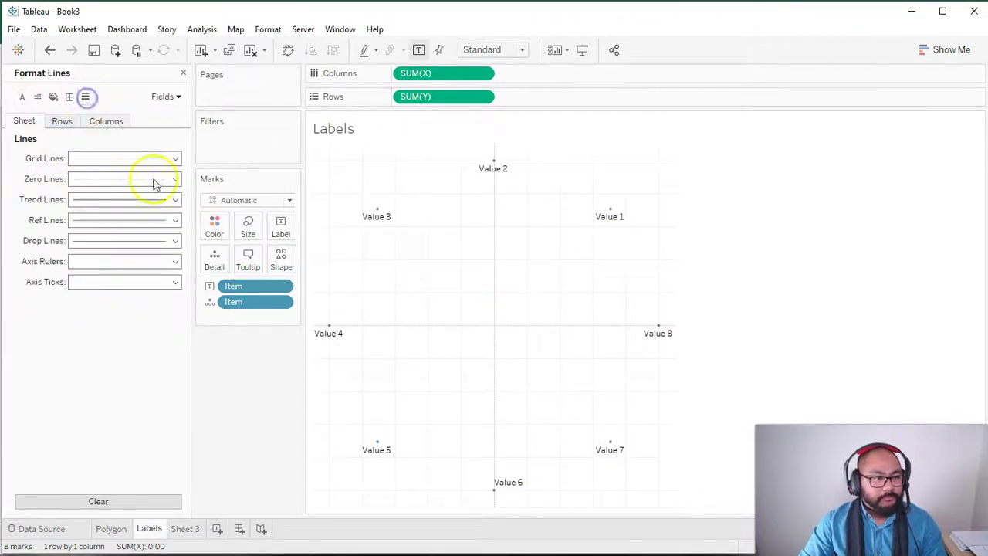
pyautogui.click(137, 159)
pyautogui.click(133, 178)
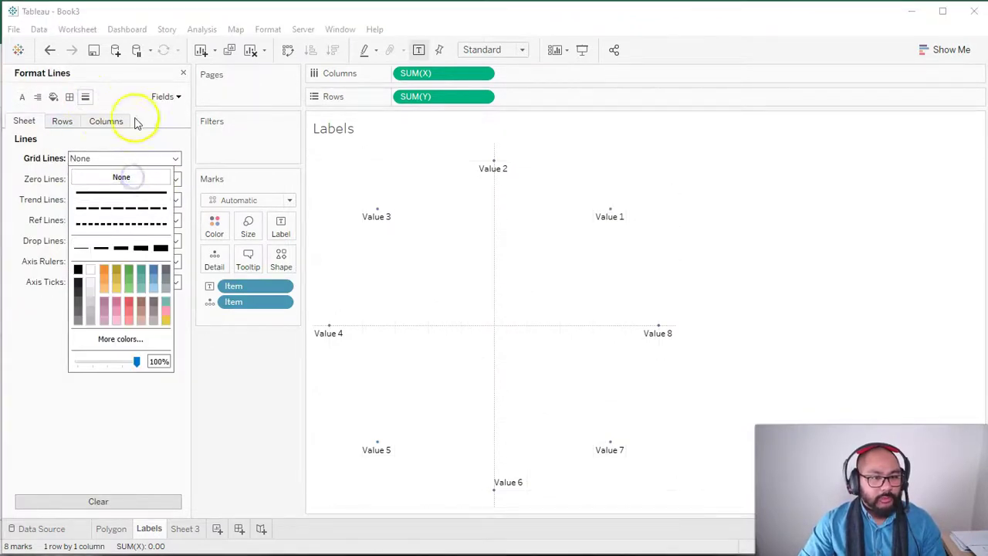
pyautogui.click(78, 121)
pyautogui.click(118, 158)
pyautogui.click(103, 122)
pyautogui.click(28, 122)
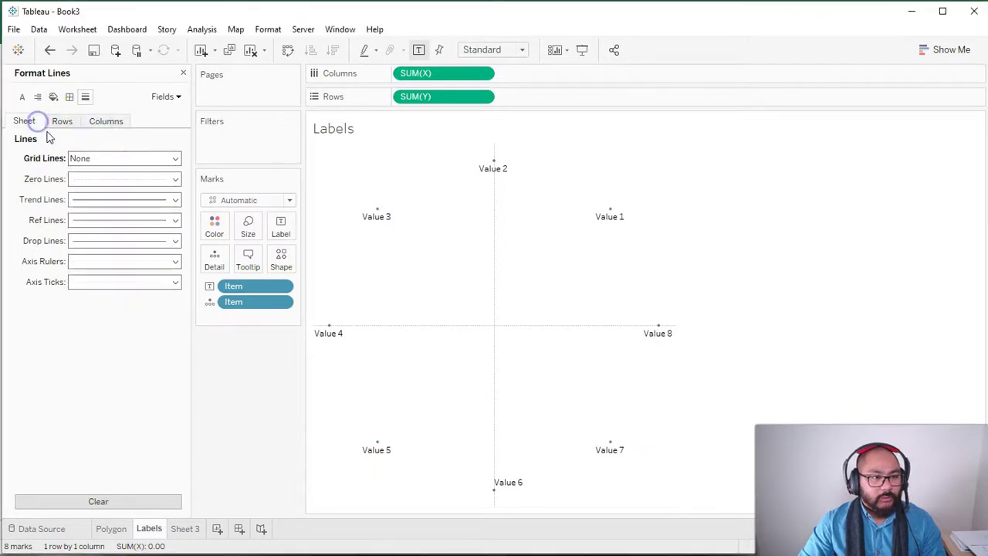
pyautogui.click(116, 179)
pyautogui.click(120, 199)
pyautogui.click(574, 330)
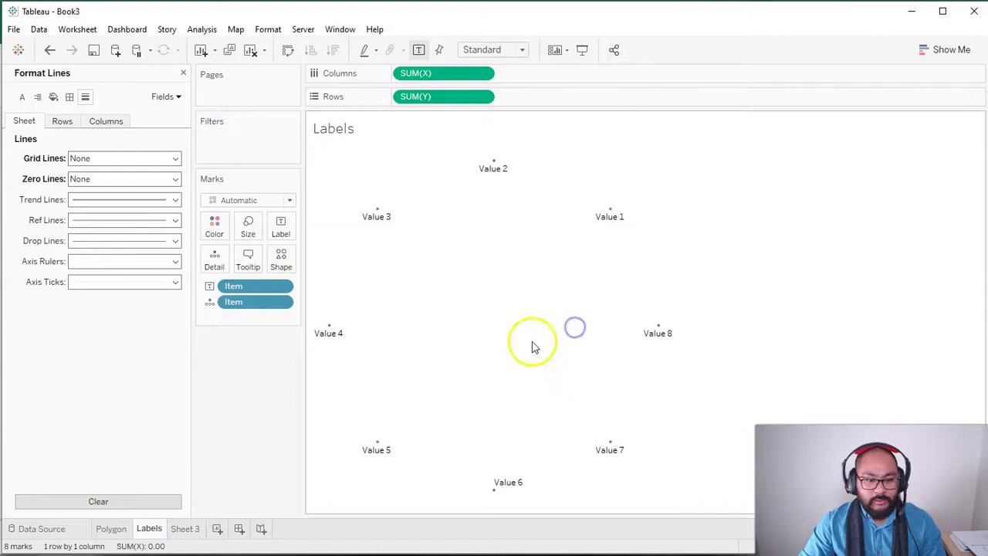
# Check the border and trend line options, then set the reference lines to None
pyautogui.click(69, 97)
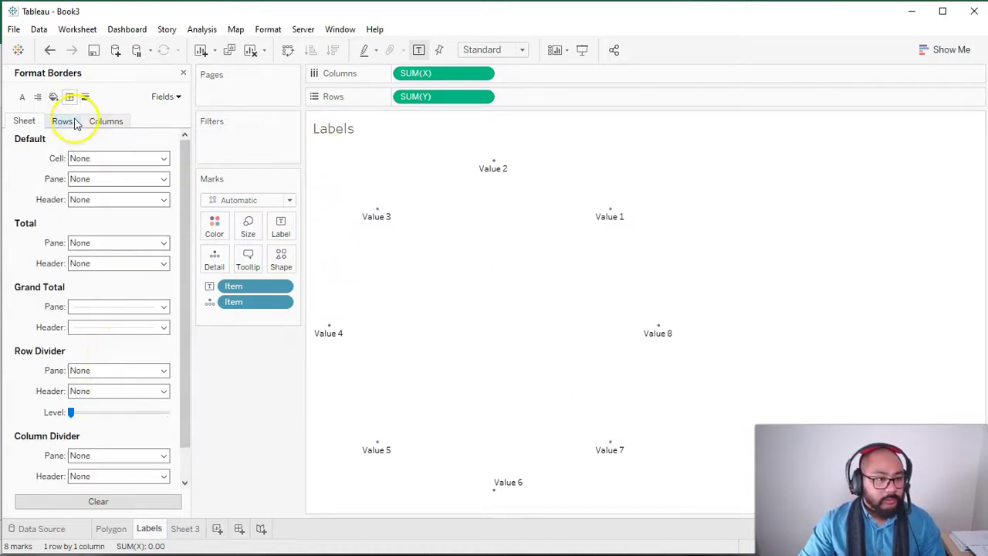
pyautogui.click(86, 98)
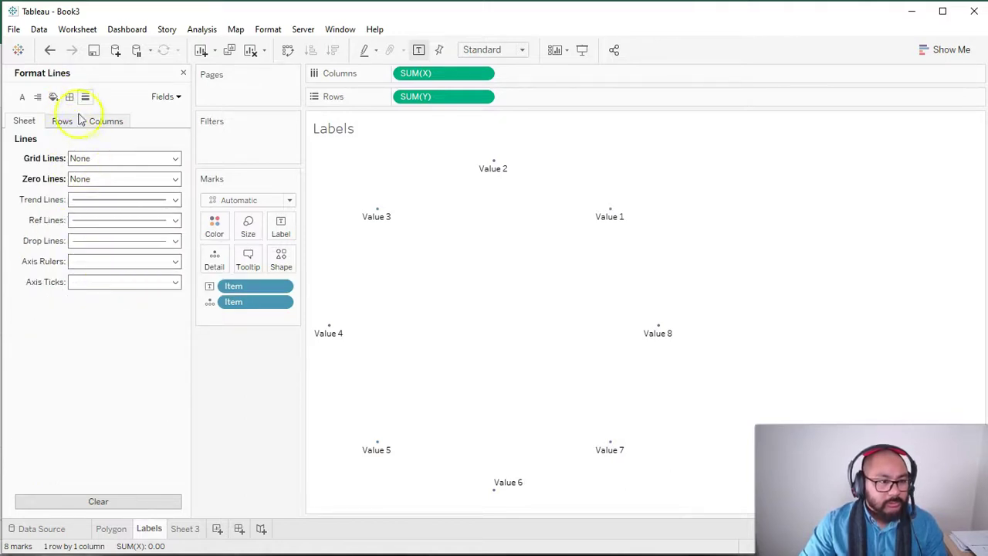
pyautogui.click(107, 200)
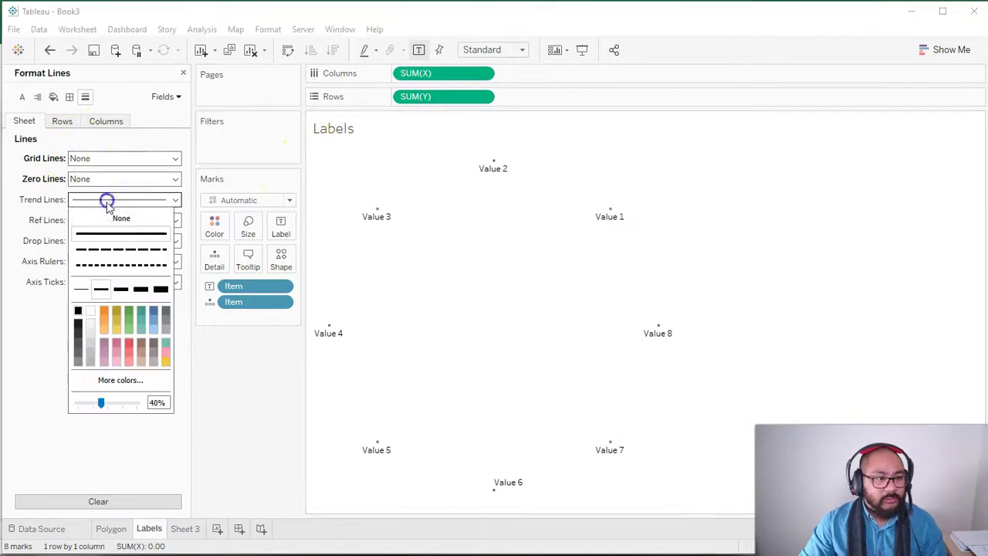
pyautogui.click(26, 335)
pyautogui.click(97, 221)
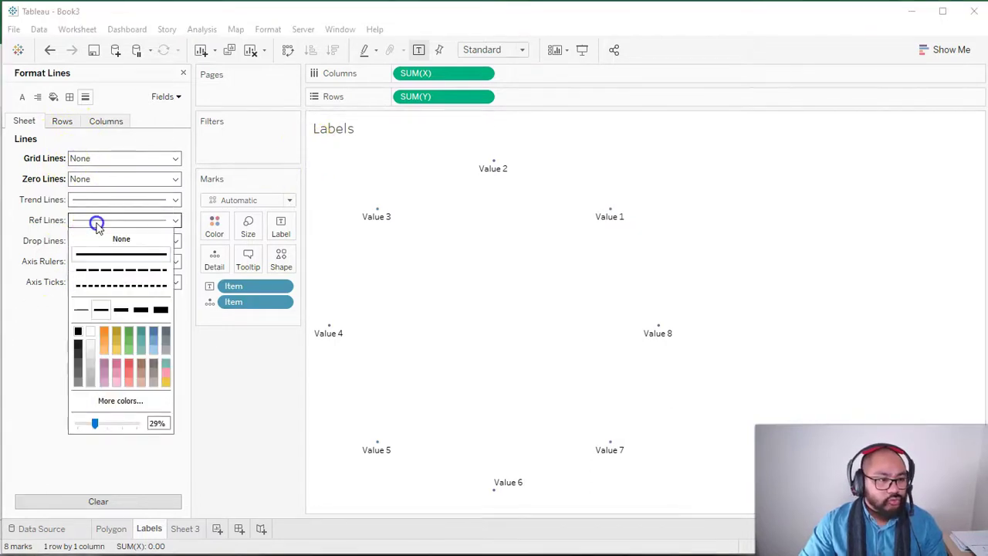
pyautogui.click(98, 238)
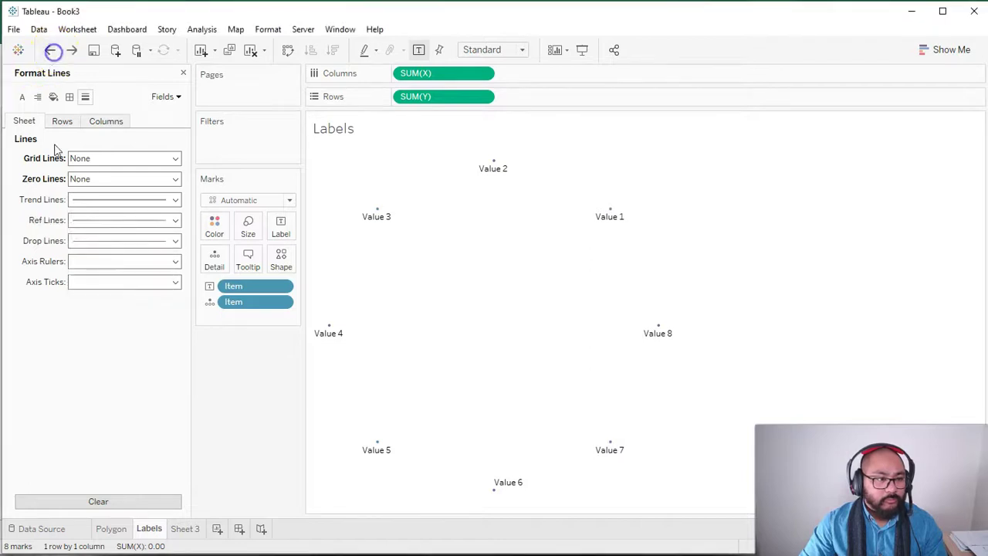
# Set the Grand Total pane and header borders to None
pyautogui.click(62, 121)
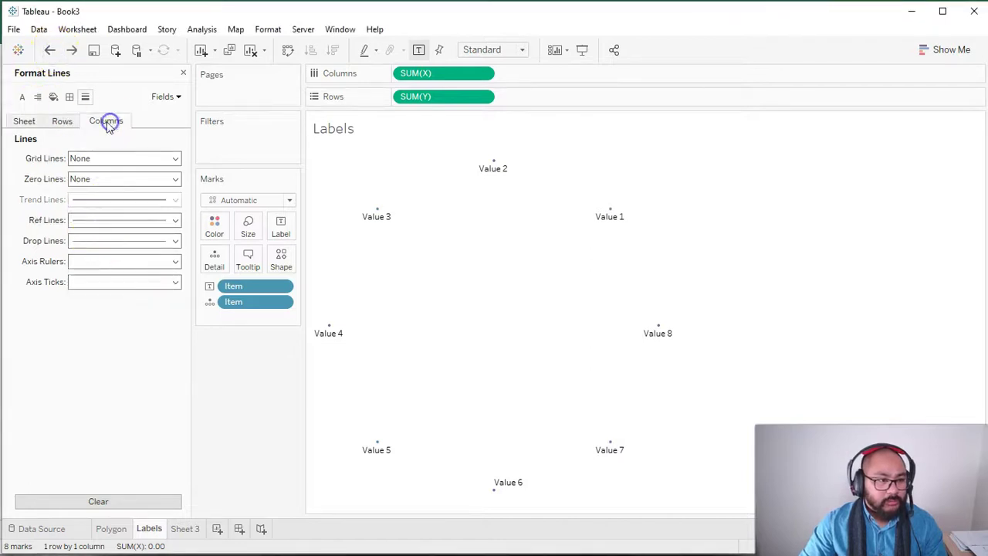
pyautogui.click(67, 97)
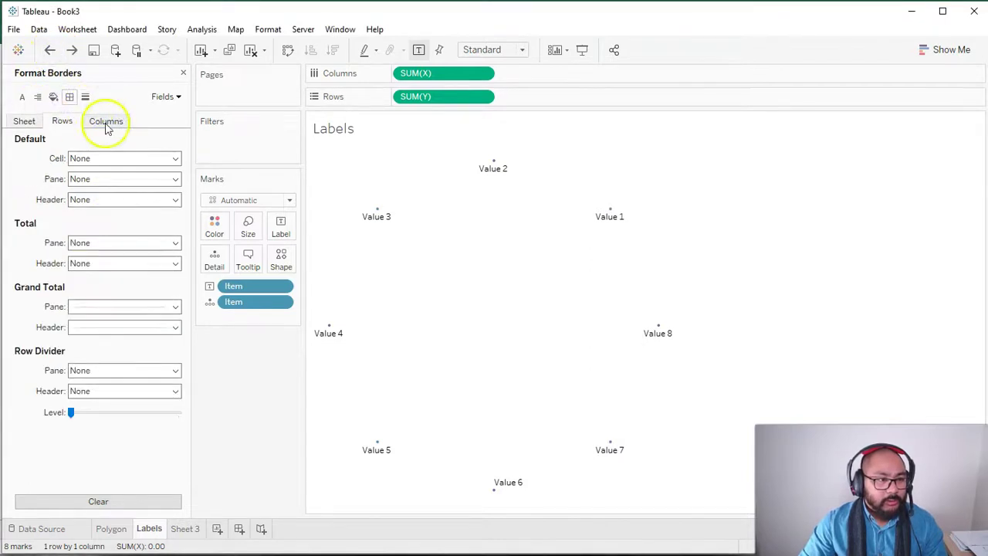
pyautogui.click(106, 309)
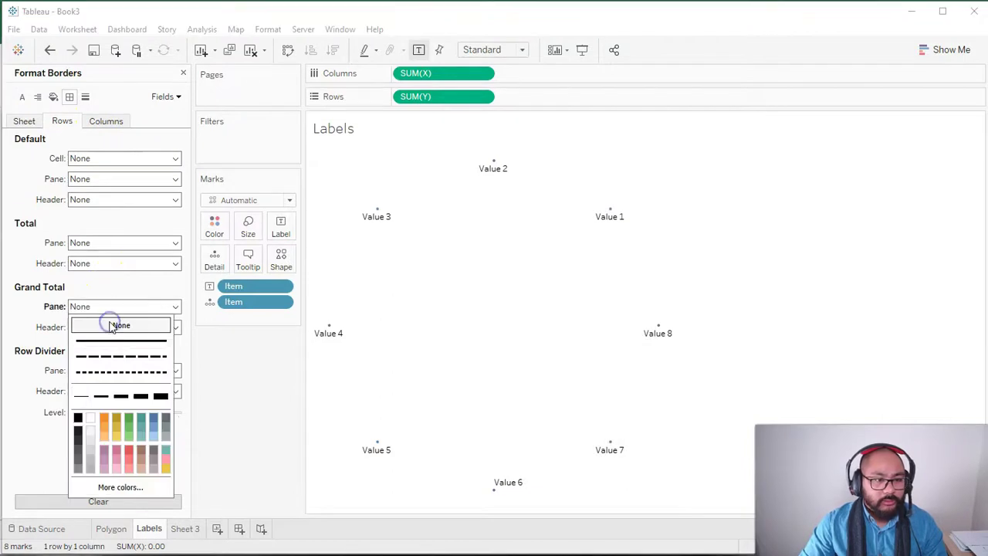
pyautogui.click(11, 463)
pyautogui.click(106, 122)
pyautogui.click(120, 306)
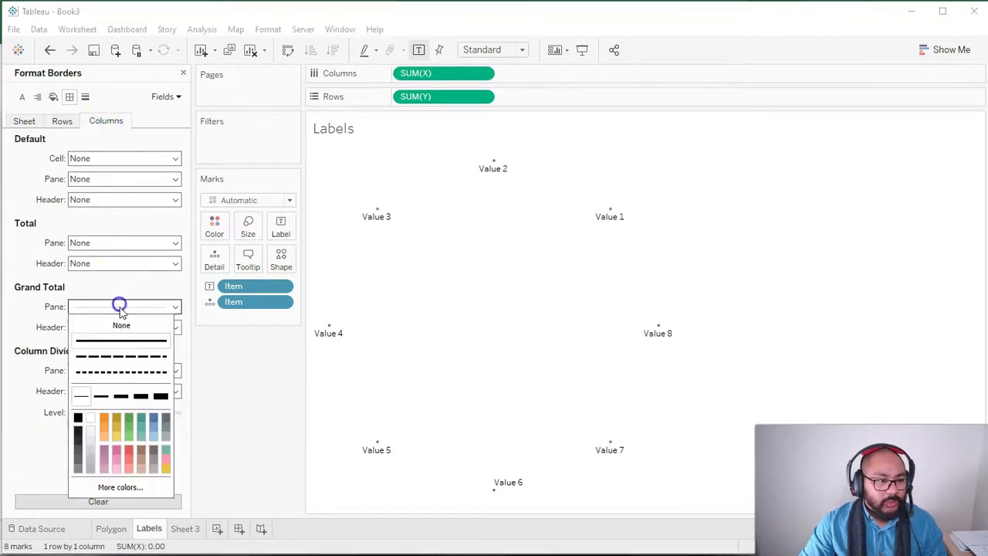
pyautogui.click(334, 201)
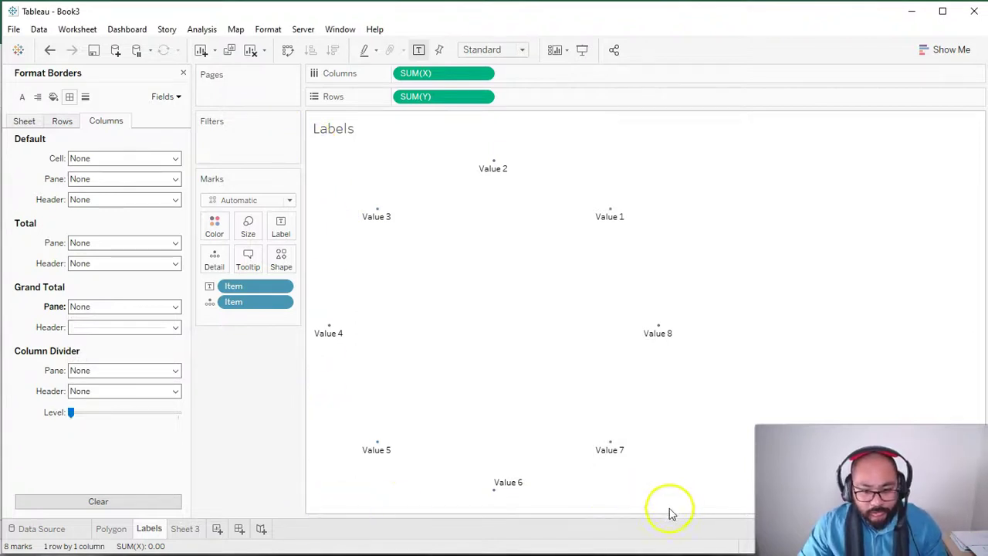
pyautogui.click(93, 328)
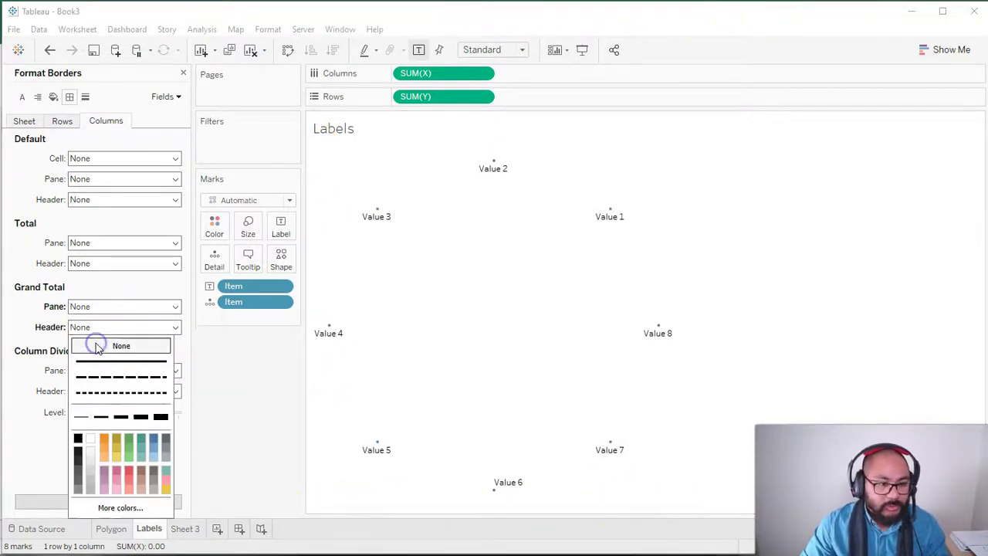
pyautogui.click(445, 335)
pyautogui.click(58, 122)
pyautogui.click(112, 331)
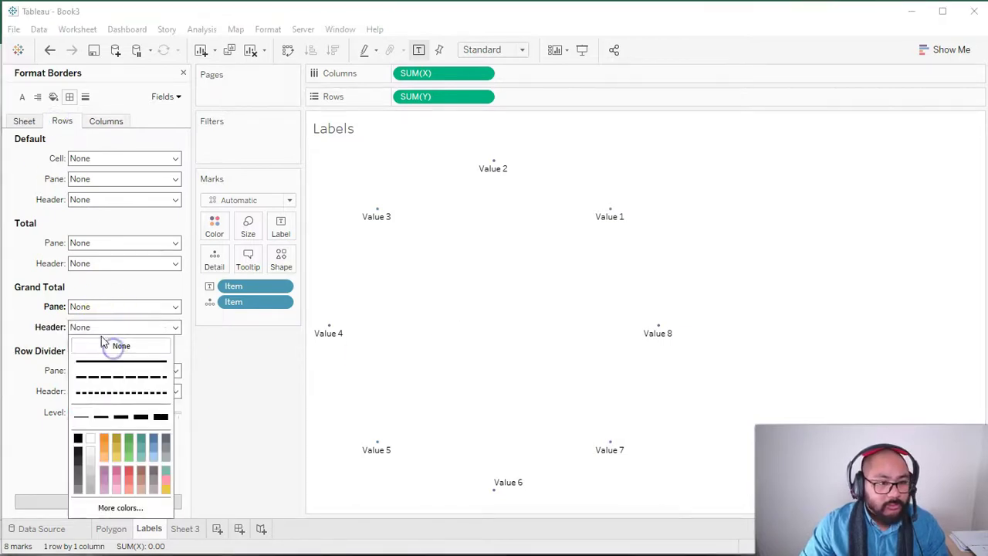
pyautogui.click(33, 127)
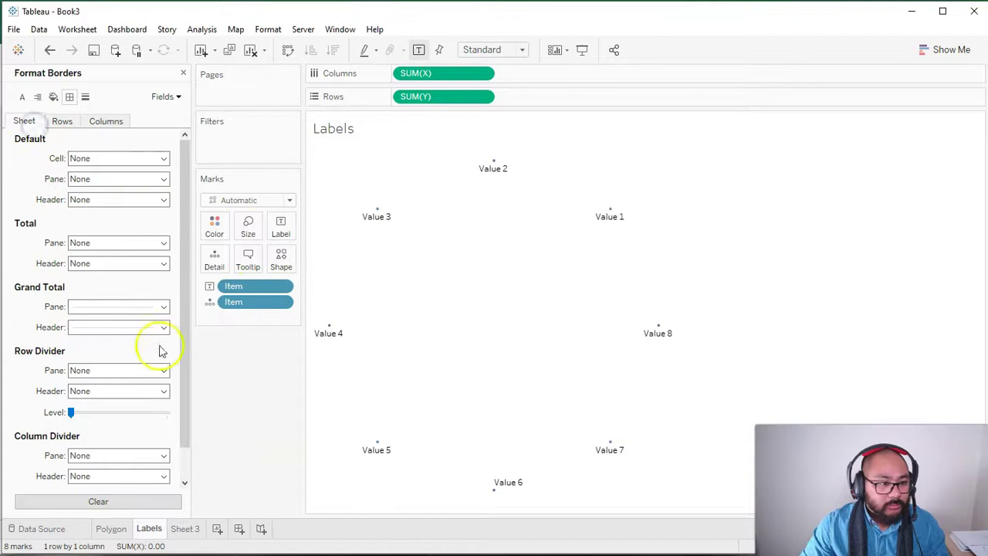
pyautogui.click(139, 308)
pyautogui.click(34, 315)
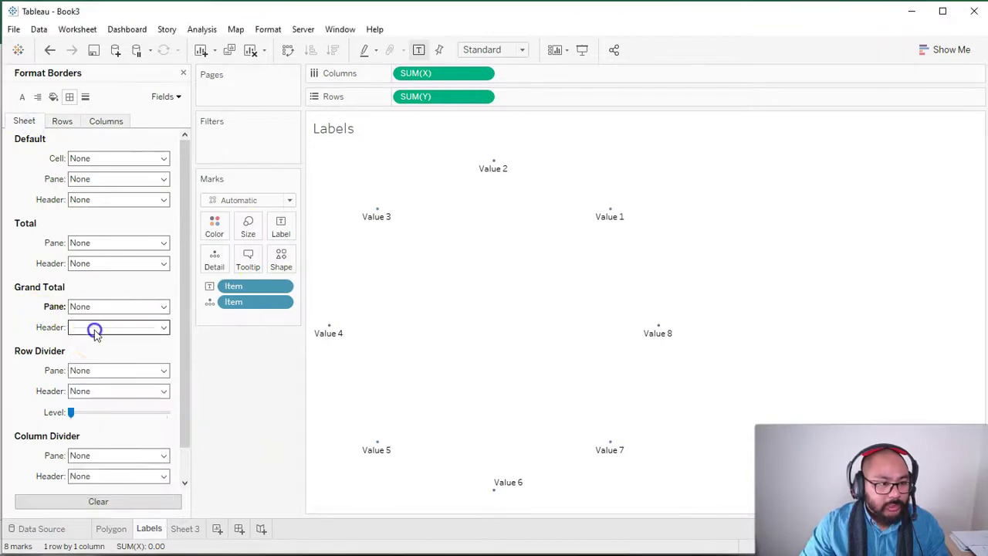
pyautogui.click(94, 331)
pyautogui.click(27, 318)
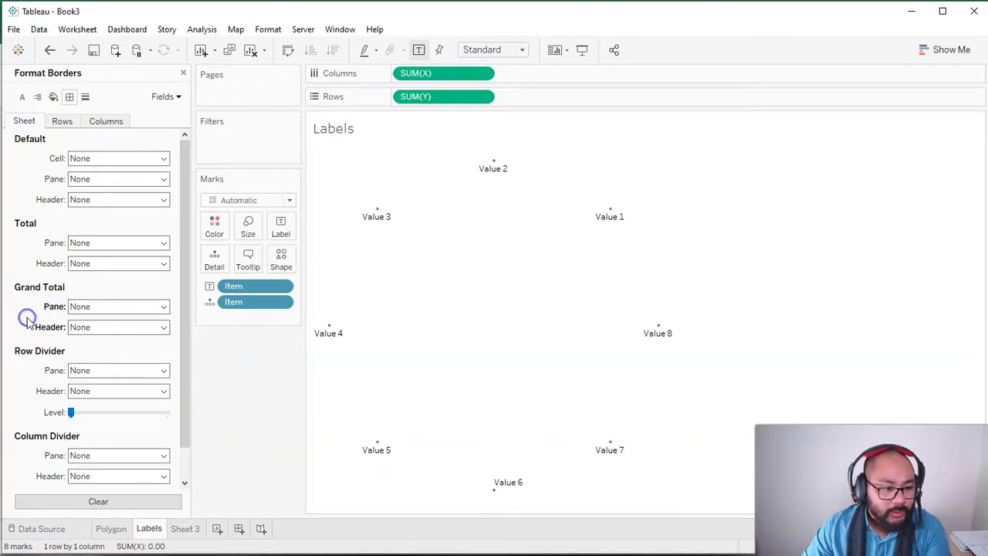
# Set reference lines, drop lines, axis rulers and axis ticks to None
pyautogui.click(86, 97)
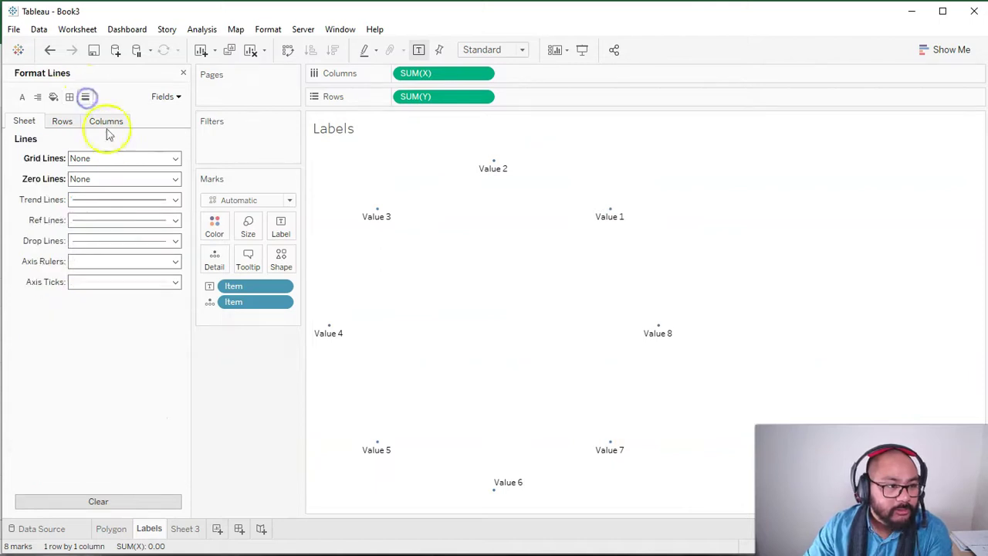
pyautogui.click(102, 220)
pyautogui.click(108, 238)
pyautogui.click(88, 241)
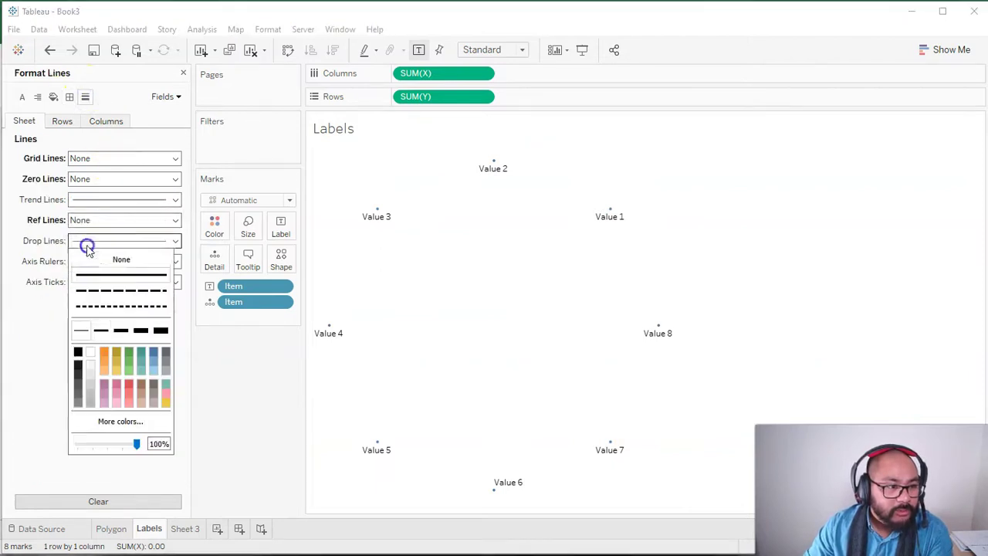
pyautogui.click(102, 258)
pyautogui.click(37, 281)
pyautogui.click(100, 261)
pyautogui.click(104, 281)
pyautogui.click(48, 326)
pyautogui.click(121, 283)
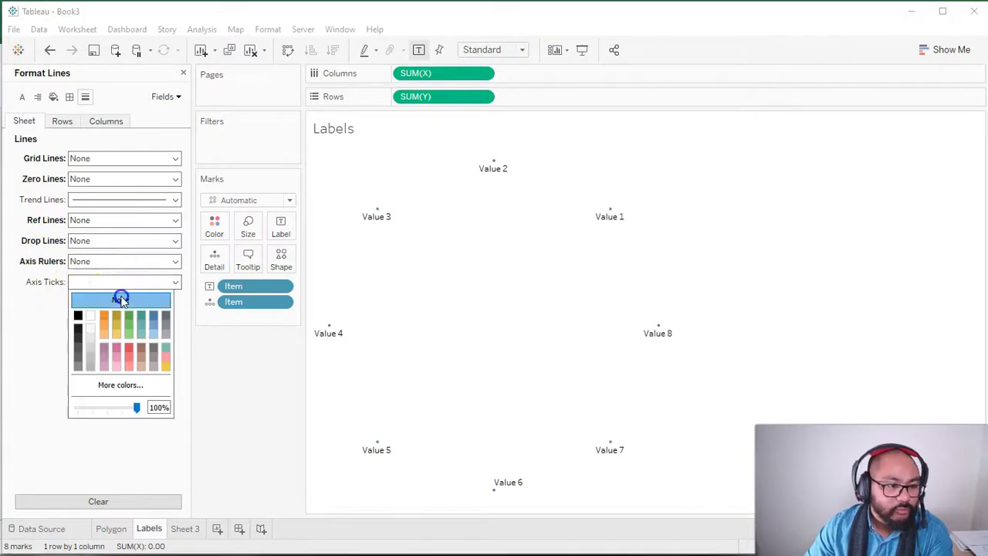
pyautogui.click(37, 347)
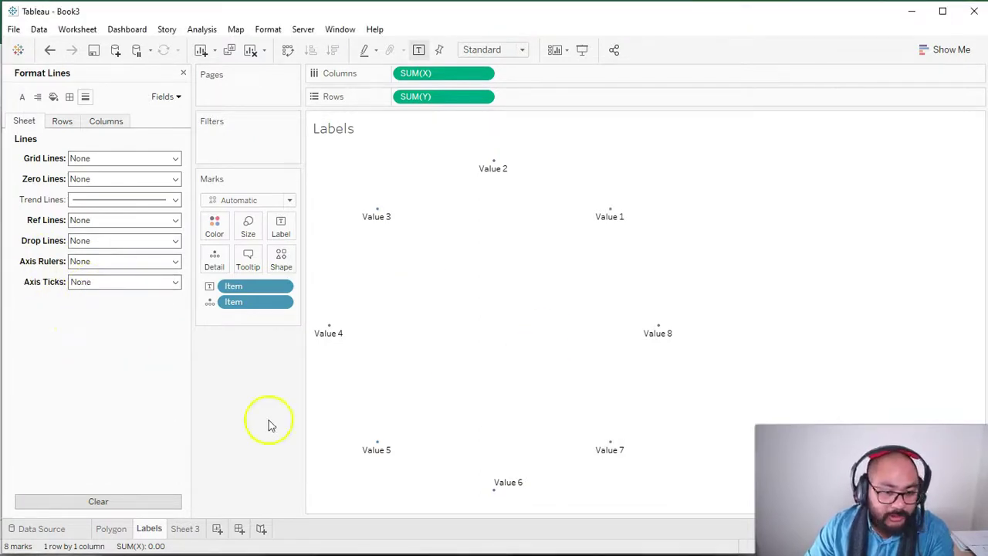
# On Sheet 3, hide the Position Y and Position X axis headers
pyautogui.click(111, 528)
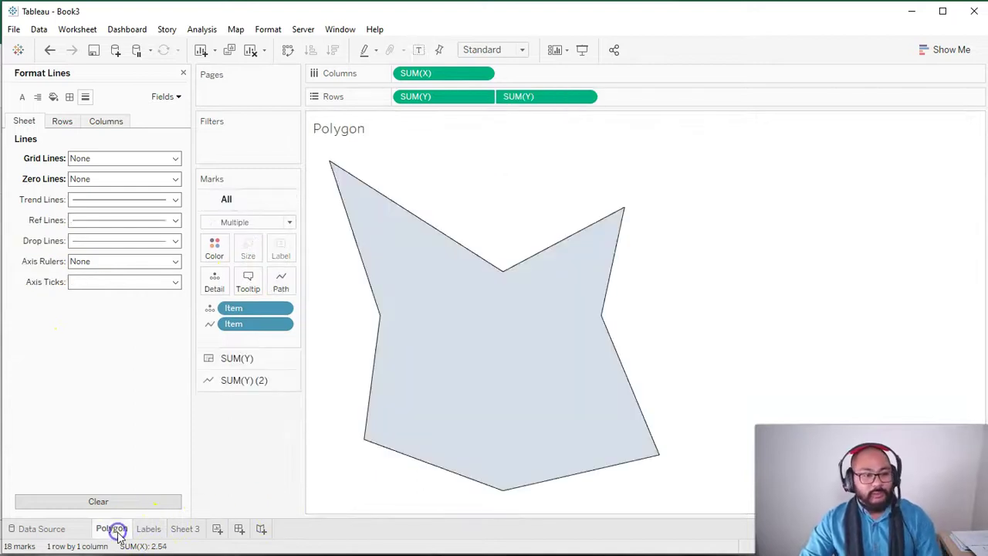
pyautogui.click(149, 528)
pyautogui.click(122, 530)
pyautogui.click(149, 529)
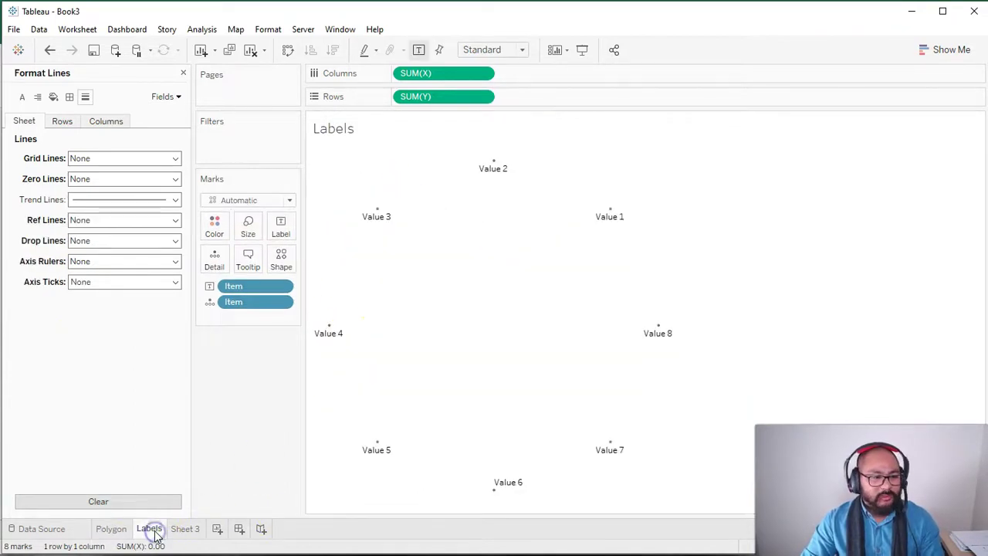
pyautogui.click(186, 529)
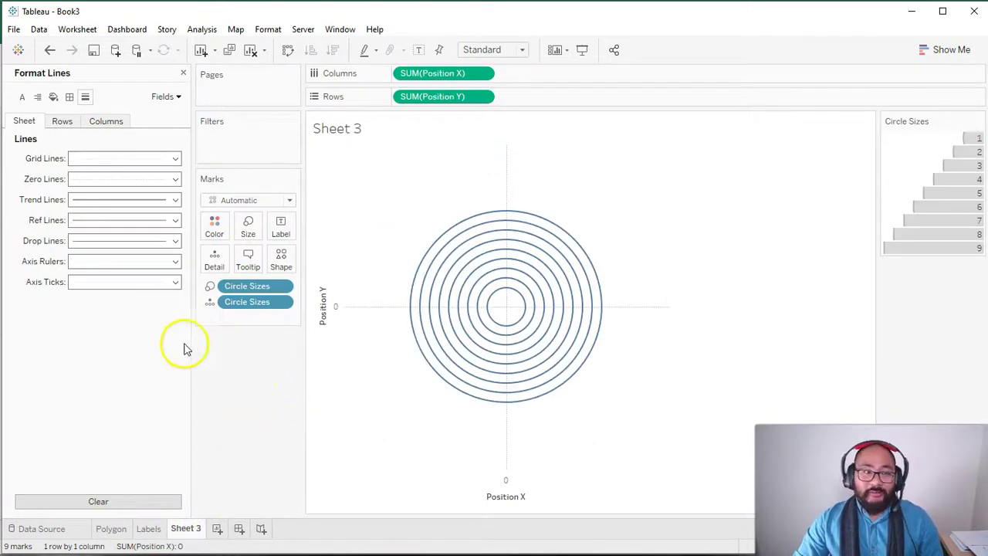
pyautogui.rightClick(326, 210)
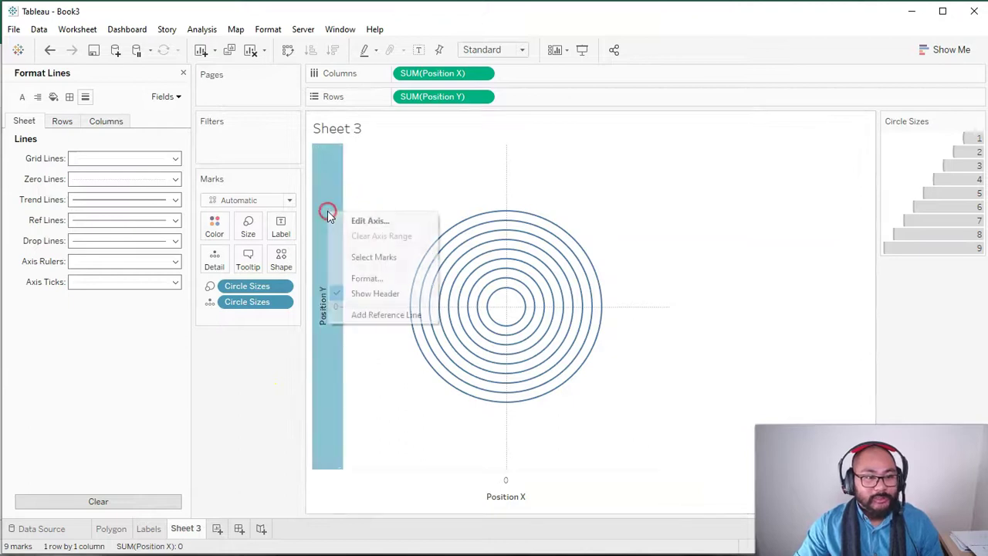
pyautogui.click(357, 294)
pyautogui.rightClick(481, 486)
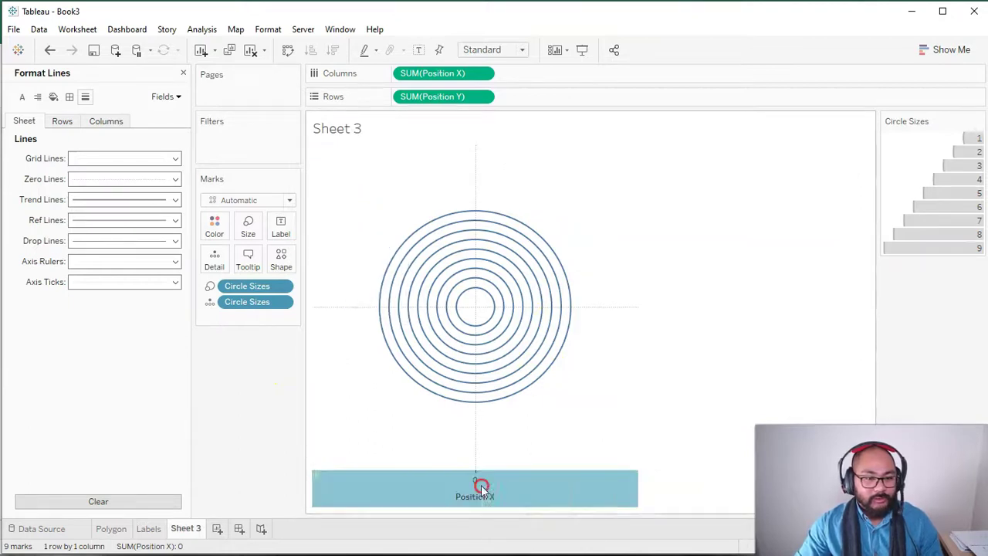
pyautogui.click(514, 555)
# Set Sheet 3's grid lines, zero lines, axis rulers and axis ticks to None
pyautogui.rightClick(589, 394)
pyautogui.rightClick(552, 442)
pyautogui.click(610, 519)
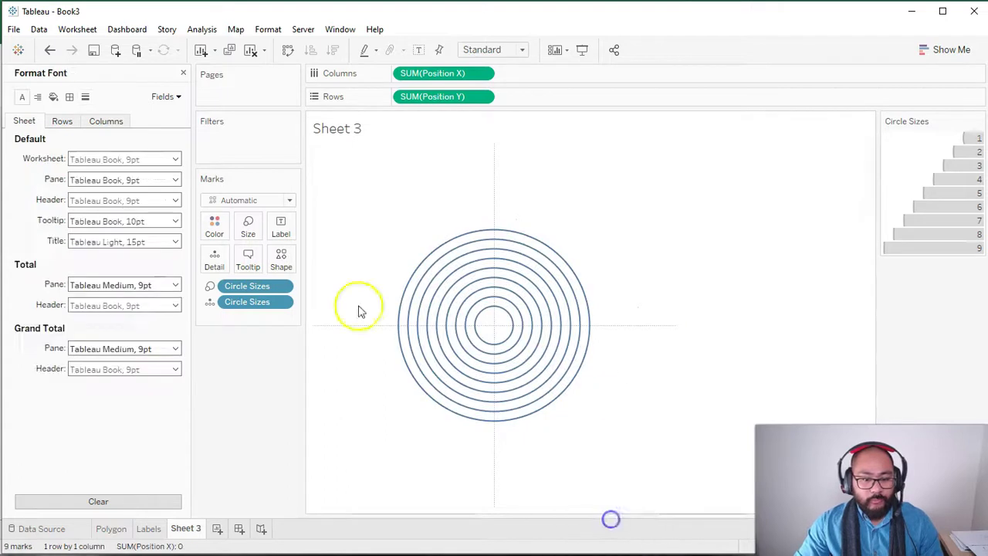
pyautogui.click(86, 98)
pyautogui.click(78, 155)
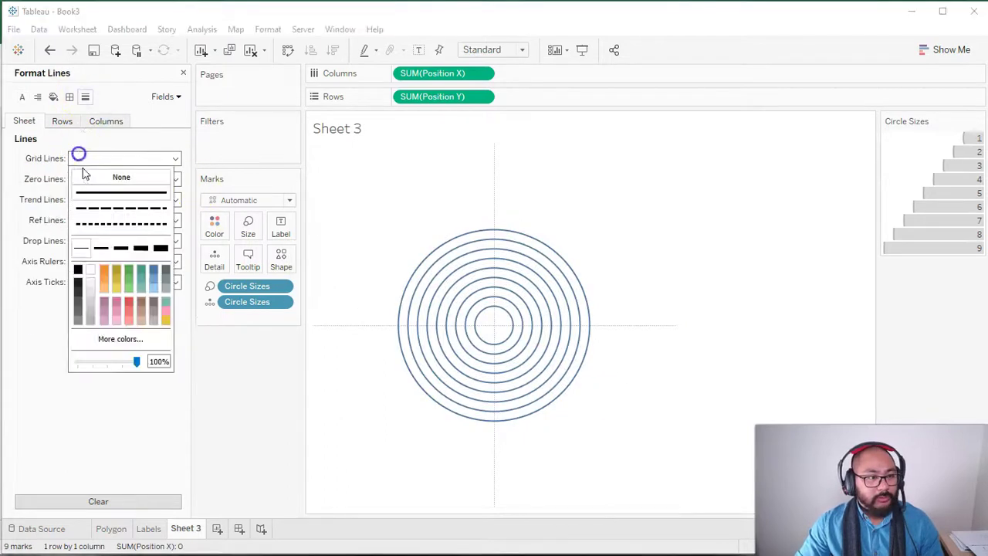
pyautogui.click(85, 177)
pyautogui.click(86, 178)
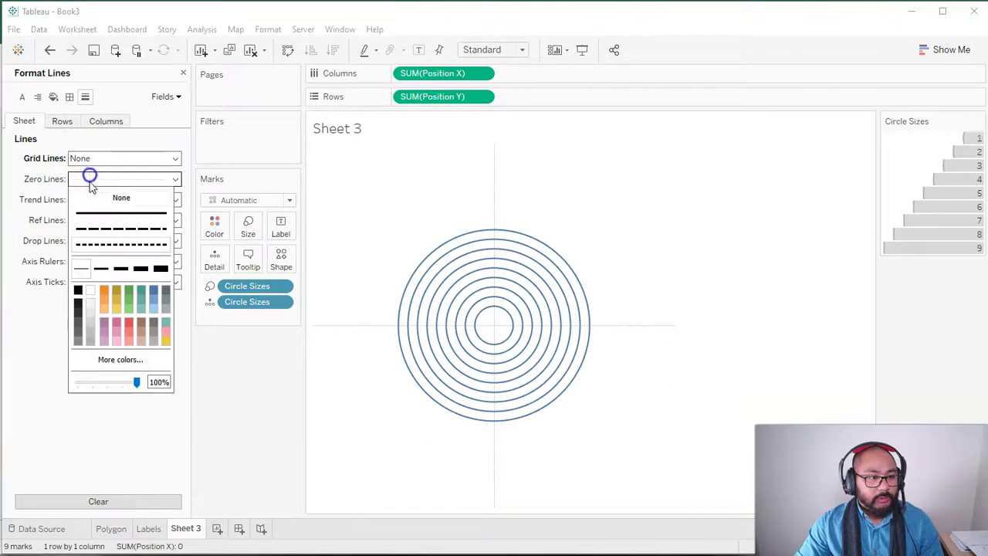
pyautogui.click(86, 198)
pyautogui.click(98, 262)
pyautogui.click(97, 280)
pyautogui.click(106, 283)
pyautogui.click(106, 293)
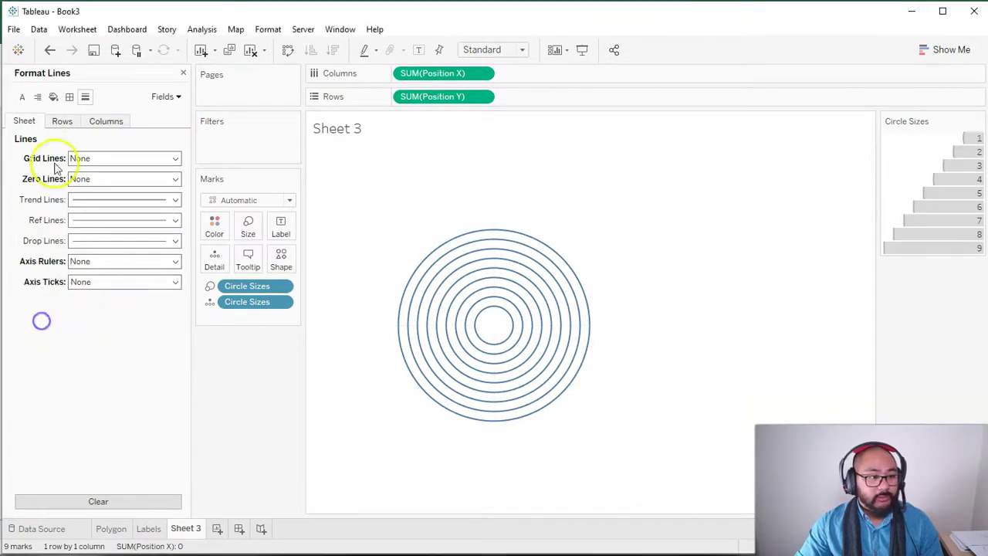
pyautogui.click(70, 98)
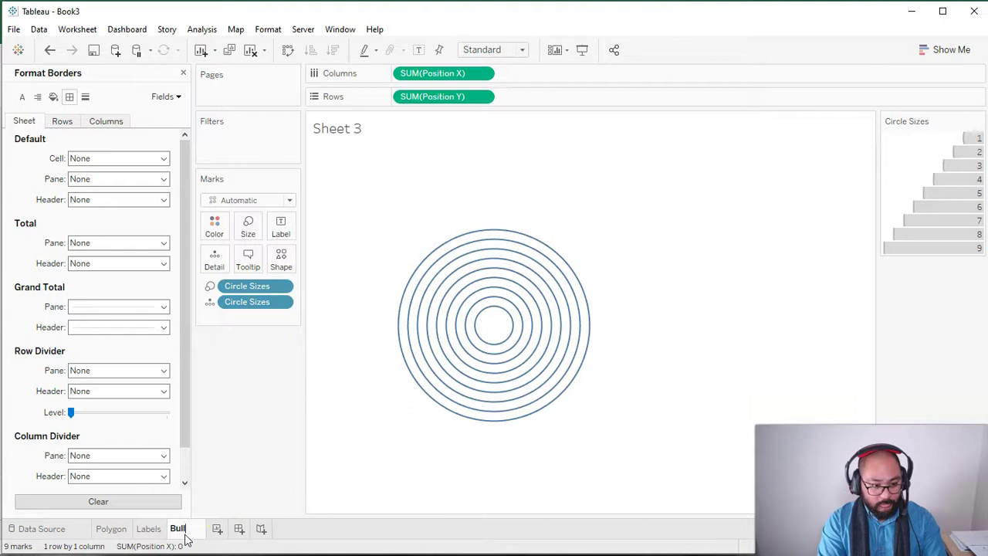
# Build a new dashboard with Polygon, Labels to its right, and Bullseye below
pyautogui.click(243, 529)
pyautogui.moveTo(83, 235)
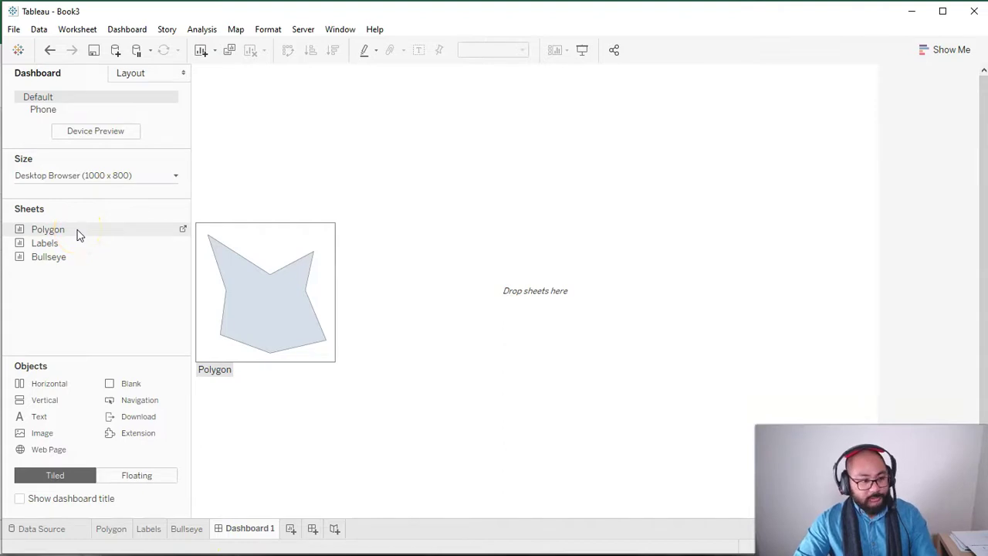
pyautogui.moveTo(78, 234); pyautogui.dragTo(239, 122)
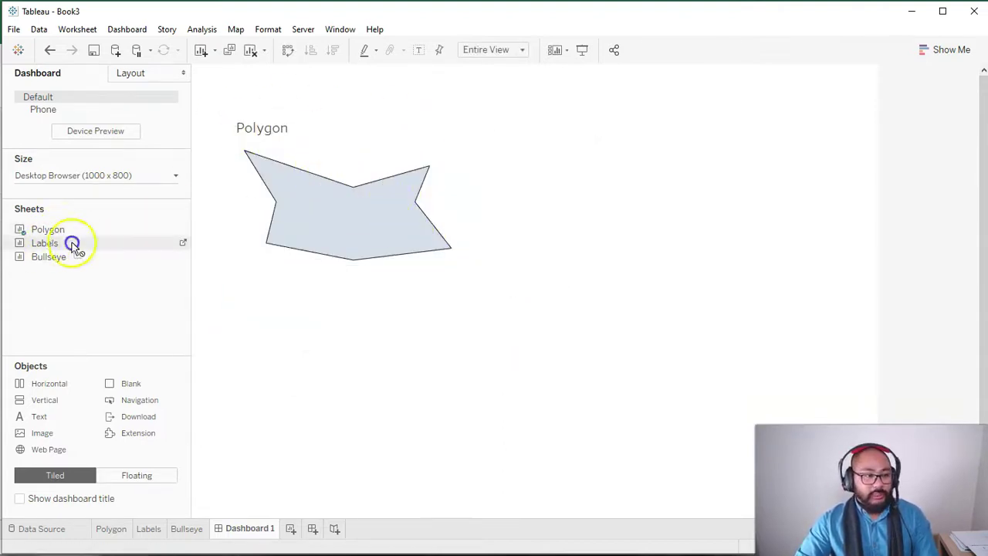
pyautogui.moveTo(72, 243); pyautogui.dragTo(491, 150)
pyautogui.moveTo(82, 262); pyautogui.dragTo(324, 355)
# Remove the Circle Sizes legend and make the Bullseye sheet taller
pyautogui.click(735, 383)
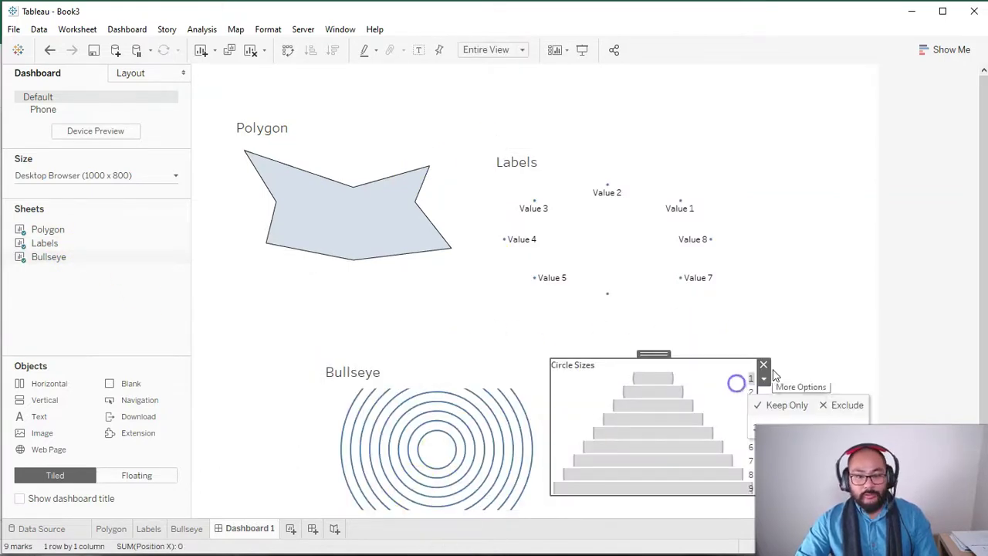
pyautogui.click(763, 364)
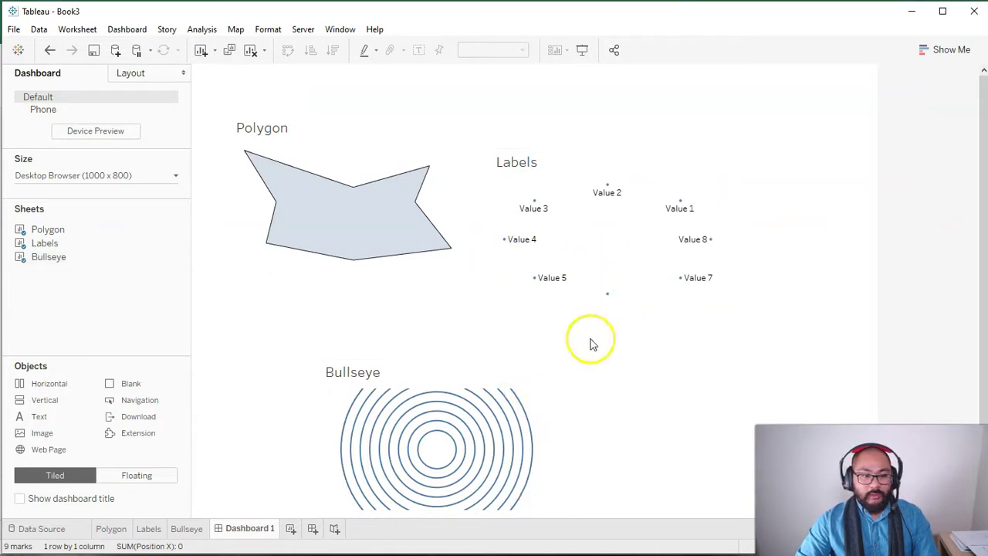
pyautogui.click(624, 250)
pyautogui.hotkey('ctrl', 'z')
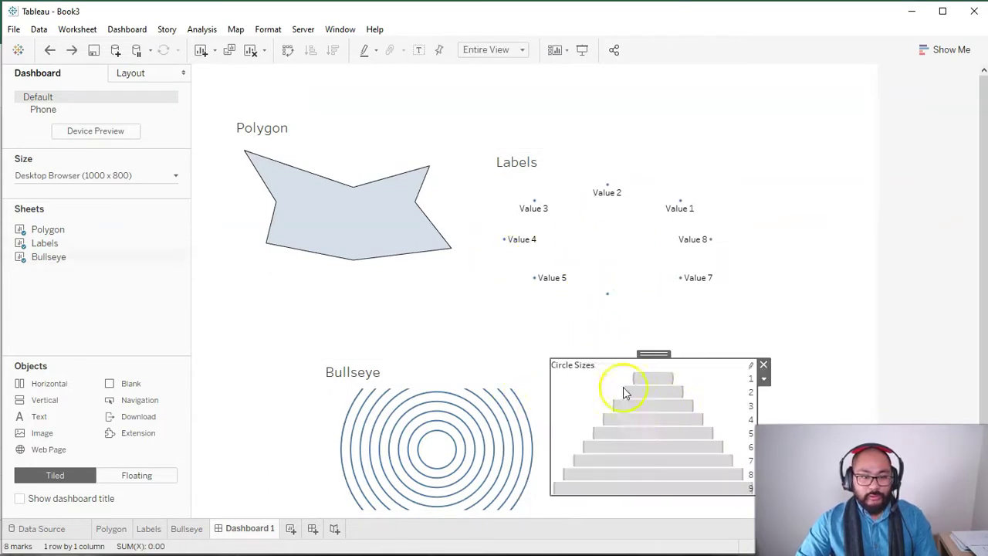
pyautogui.click(720, 386)
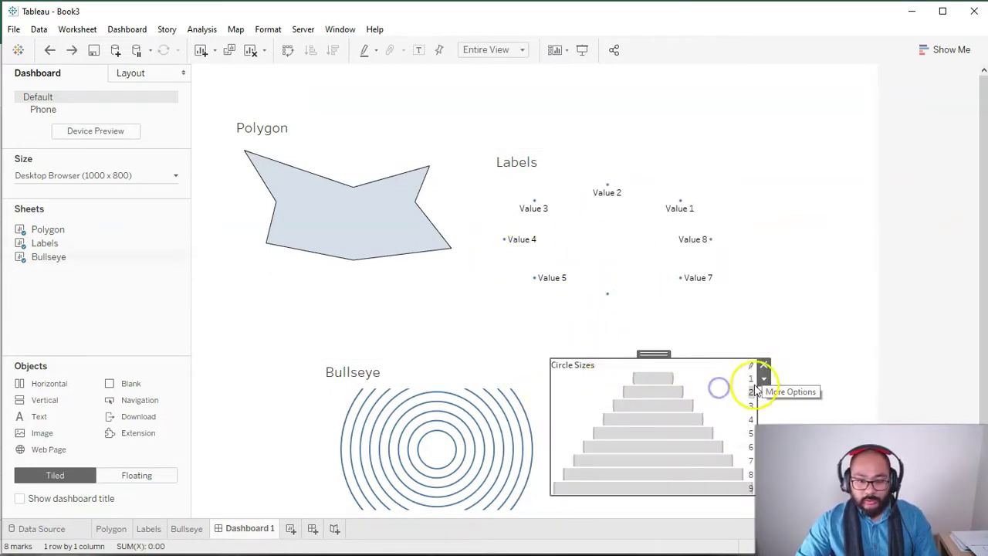
pyautogui.click(763, 364)
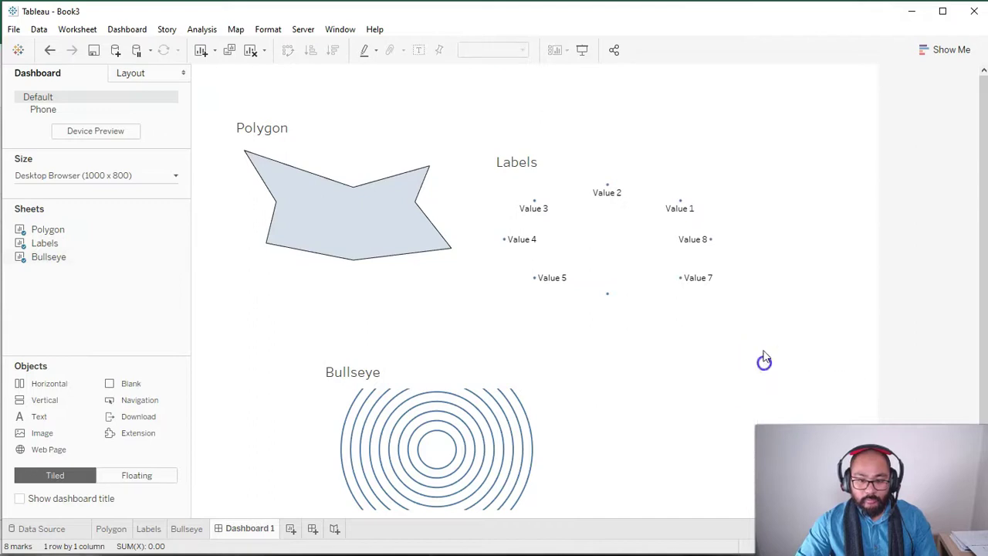
pyautogui.click(461, 379)
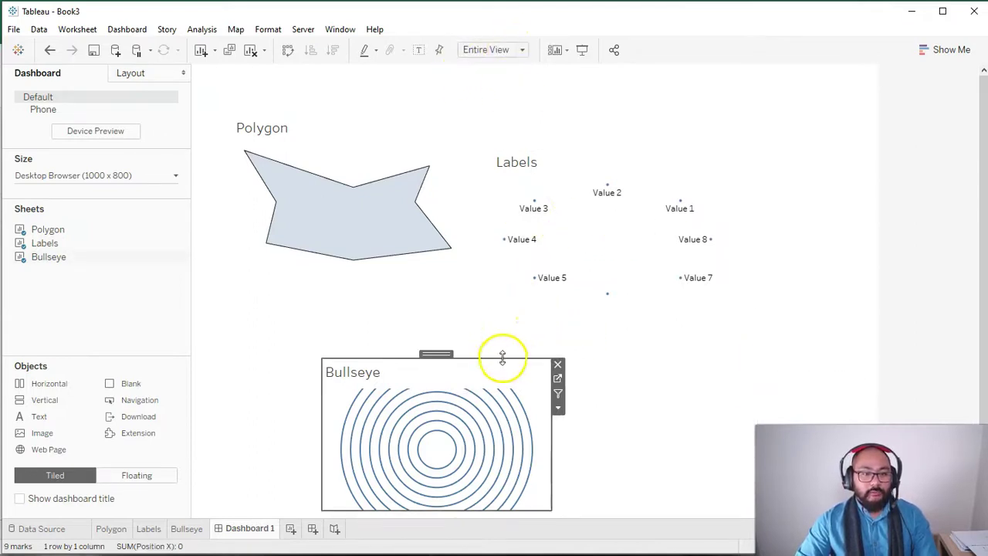
pyautogui.moveTo(503, 357); pyautogui.dragTo(483, 255)
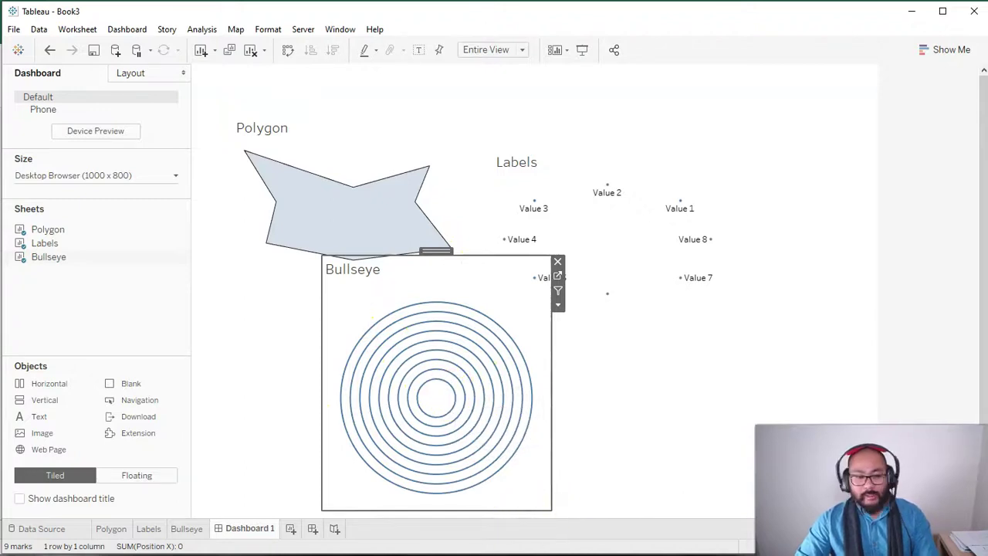
# In the Radial Plot workbook, fill the Circle Sizes series down to 17, then minimize Excel
pyautogui.click(592, 544)
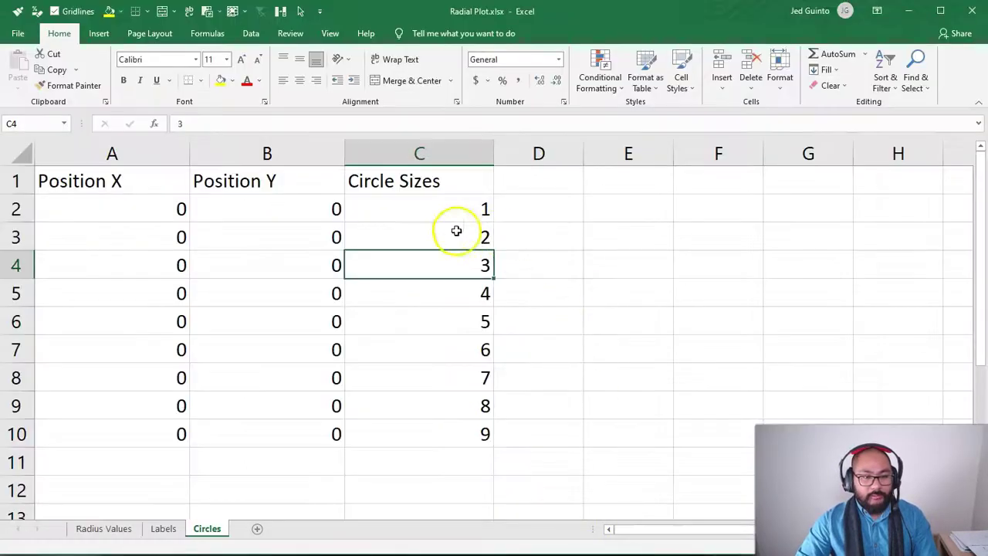
pyautogui.scroll(-5, 403, 442)
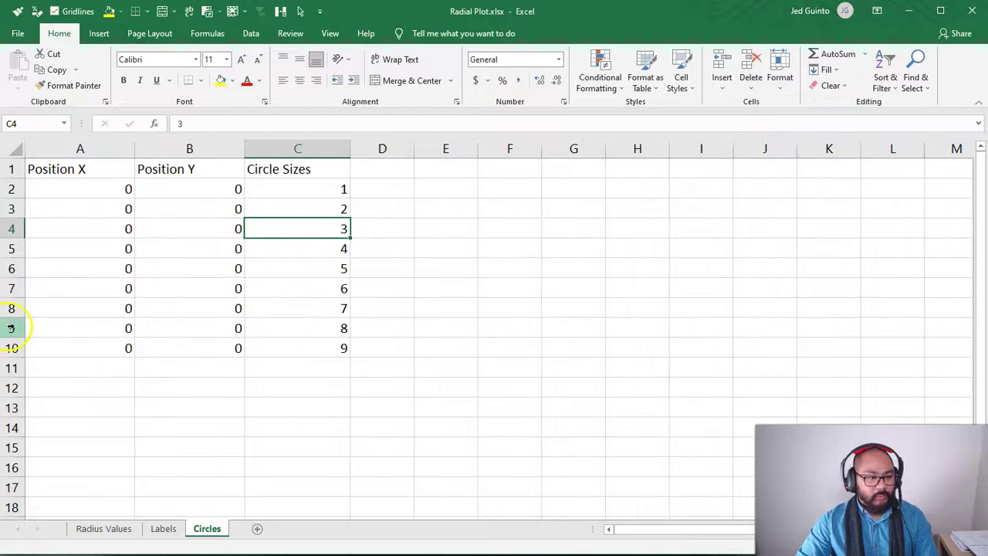
pyautogui.moveTo(11, 328); pyautogui.dragTo(233, 348)
pyautogui.moveTo(28, 356); pyautogui.dragTo(62, 522)
pyautogui.click(437, 309)
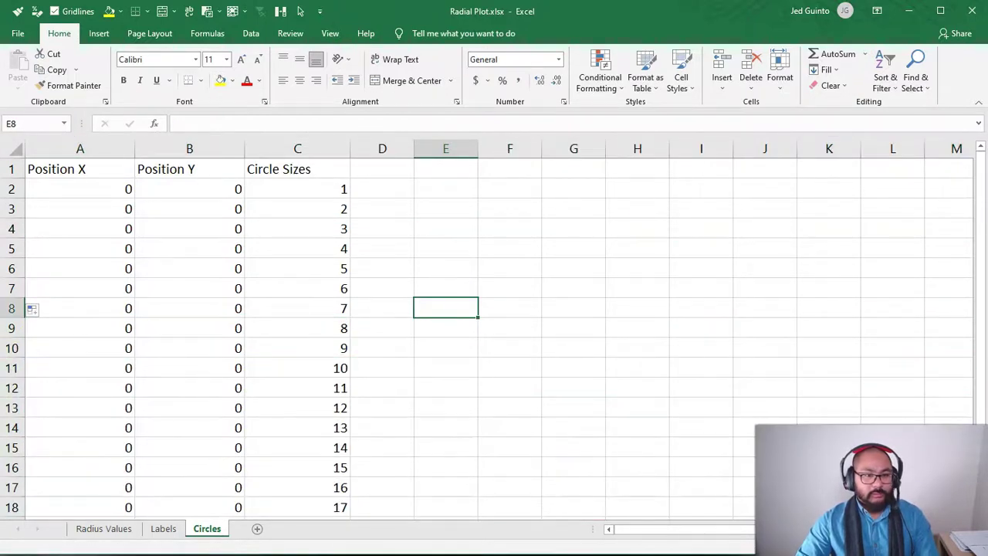
pyautogui.click(910, 11)
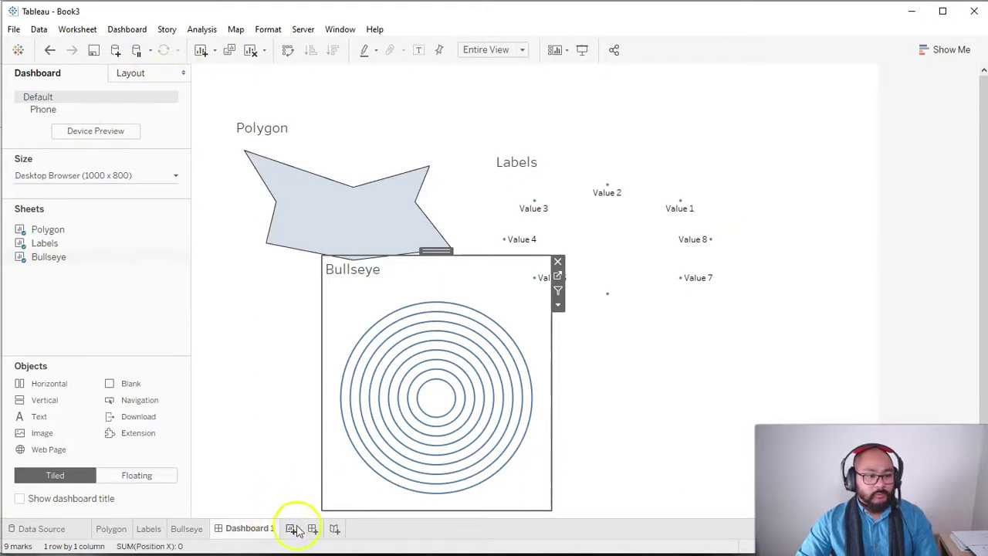
# Refresh the Circles data source so the Bullseye sheet draws 17 rings
pyautogui.click(187, 528)
pyautogui.rightClick(72, 91)
pyautogui.click(106, 116)
pyautogui.click(623, 422)
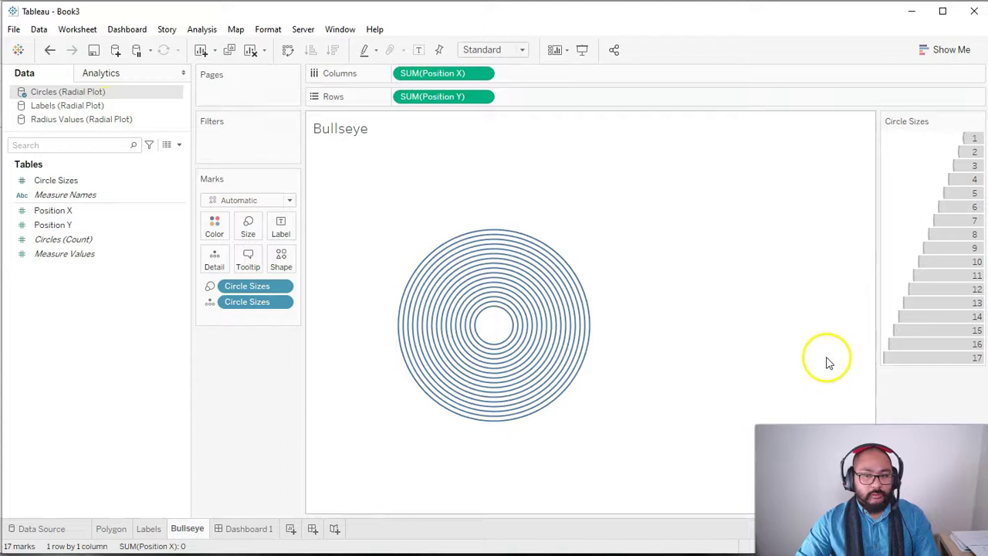
pyautogui.moveTo(577, 354)
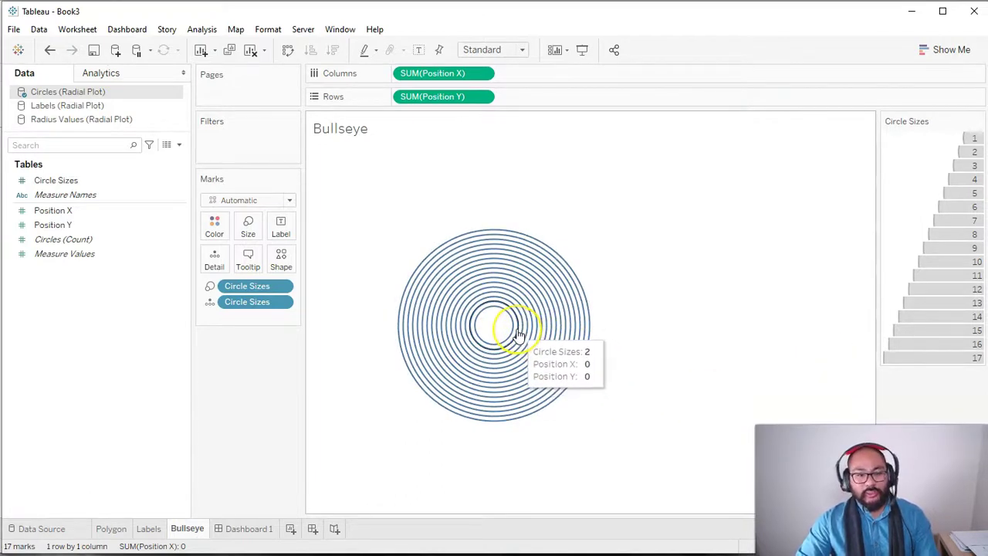
pyautogui.click(489, 322)
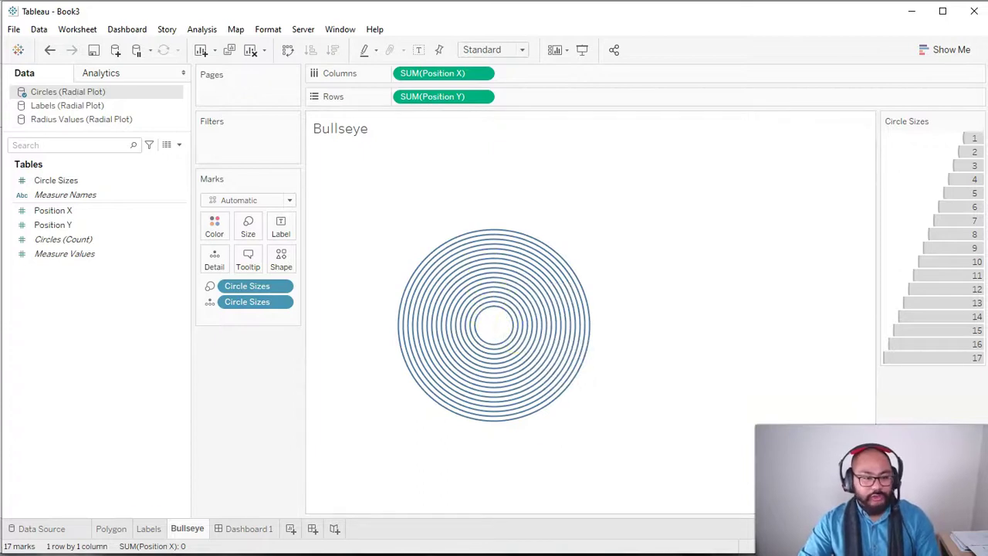
# Clear Circle Sizes 11–17 in Excel and refresh the Circles data in Tableau
pyautogui.click(592, 544)
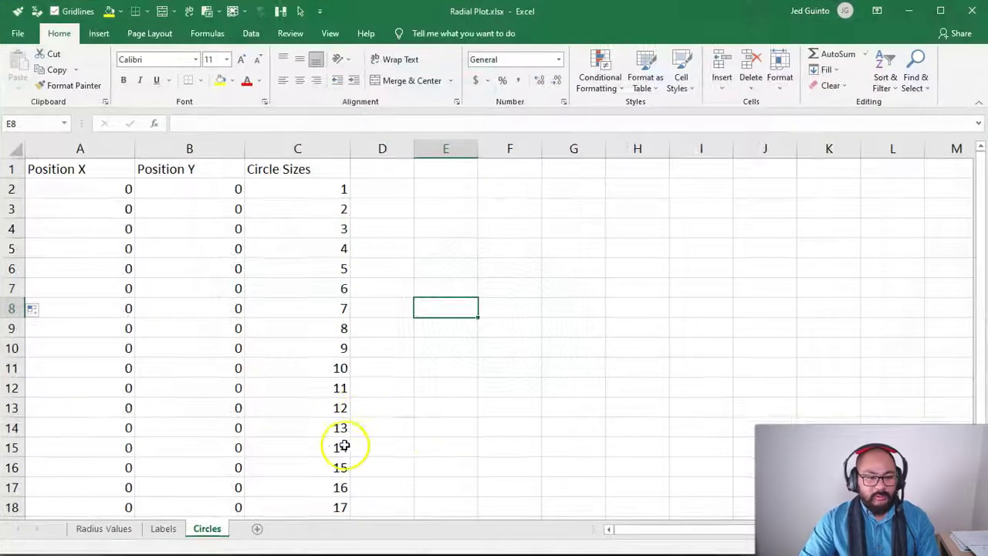
pyautogui.scroll(-1, 365, 373)
pyautogui.moveTo(297, 328); pyautogui.dragTo(304, 472)
pyautogui.hotkey('shift', 'space')
pyautogui.press('Delete')
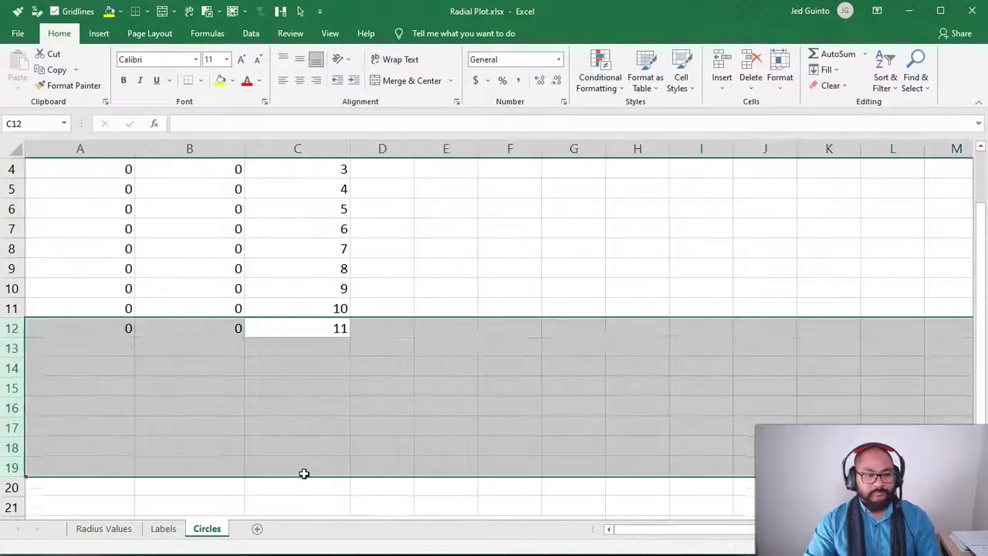
pyautogui.scroll(1, 432, 308)
pyautogui.click(287, 258)
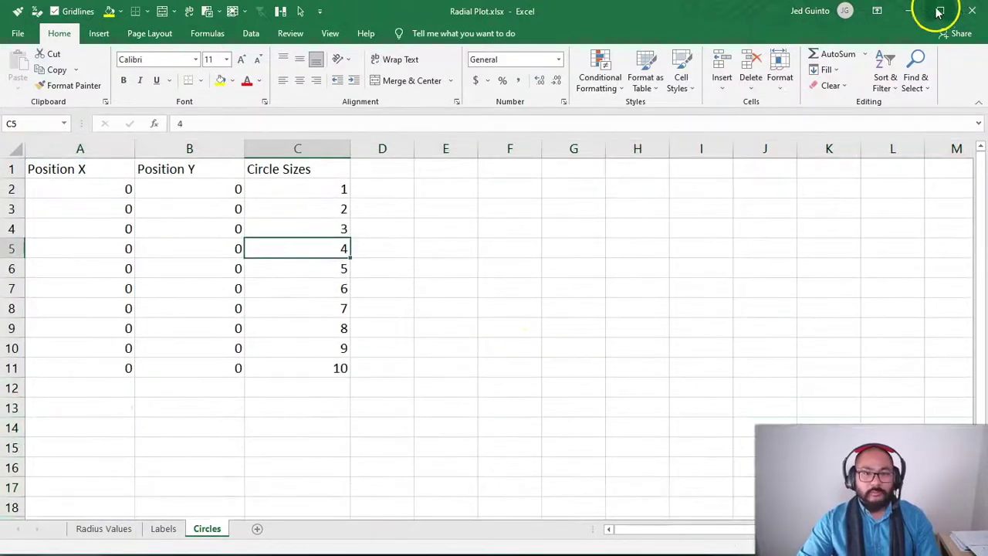
pyautogui.click(911, 10)
pyautogui.rightClick(87, 92)
pyautogui.click(104, 113)
# Hide the Bullseye, Polygon and Labels titles on Dashboard 1
pyautogui.click(231, 529)
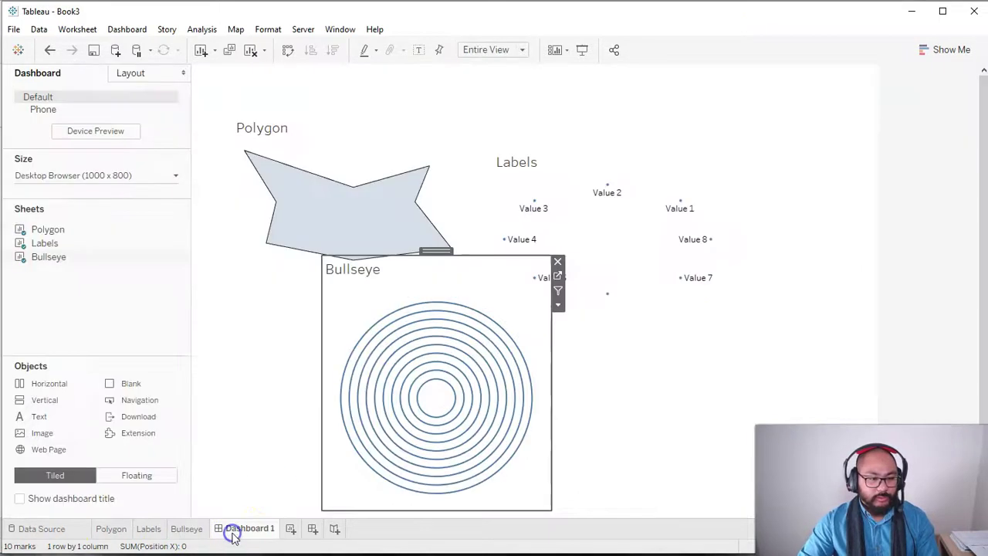
pyautogui.rightClick(376, 270)
pyautogui.click(421, 312)
pyautogui.rightClick(269, 130)
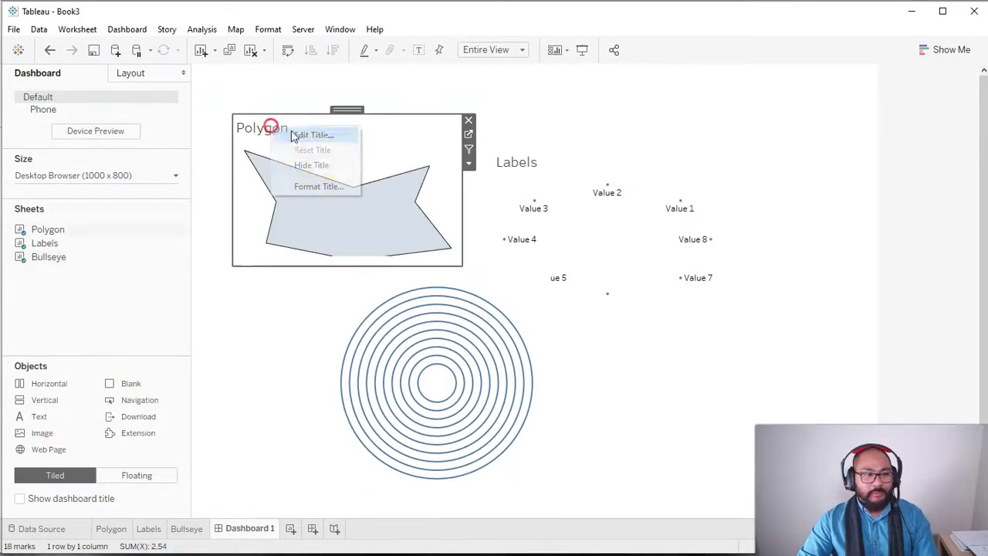
pyautogui.click(314, 167)
pyautogui.rightClick(538, 162)
pyautogui.click(579, 194)
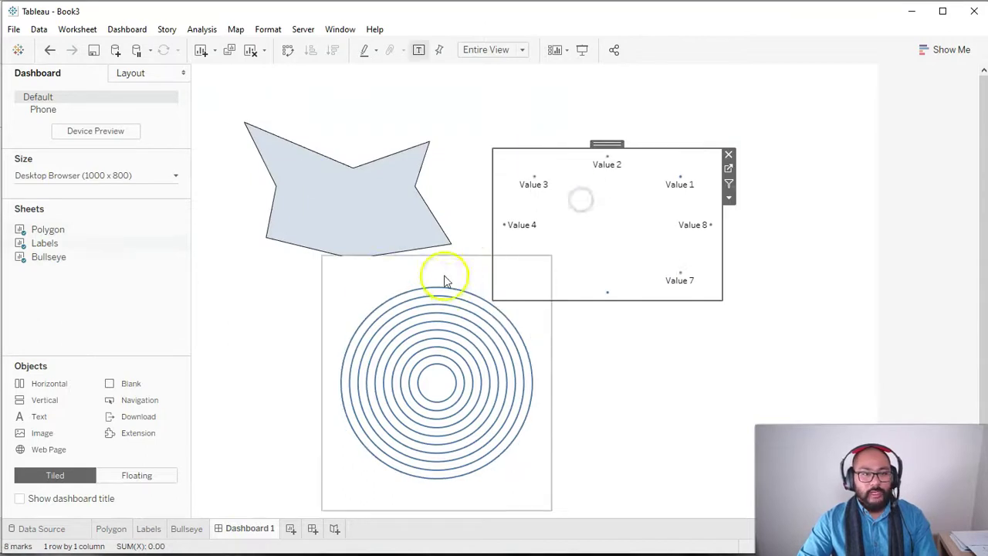
# Move Bullseye up, send it to the back, and float Polygon over its rings
pyautogui.click(443, 275)
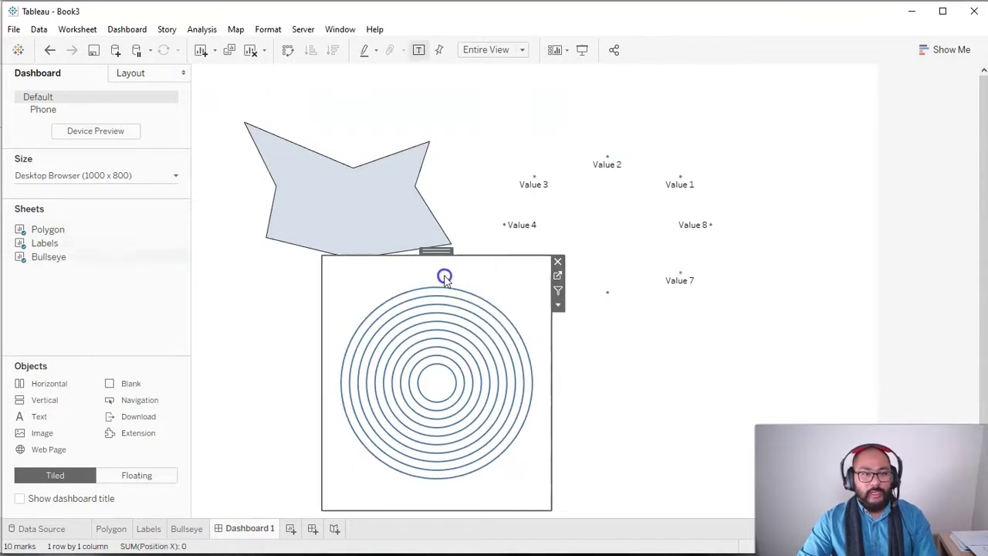
pyautogui.click(559, 306)
pyautogui.moveTo(634, 540)
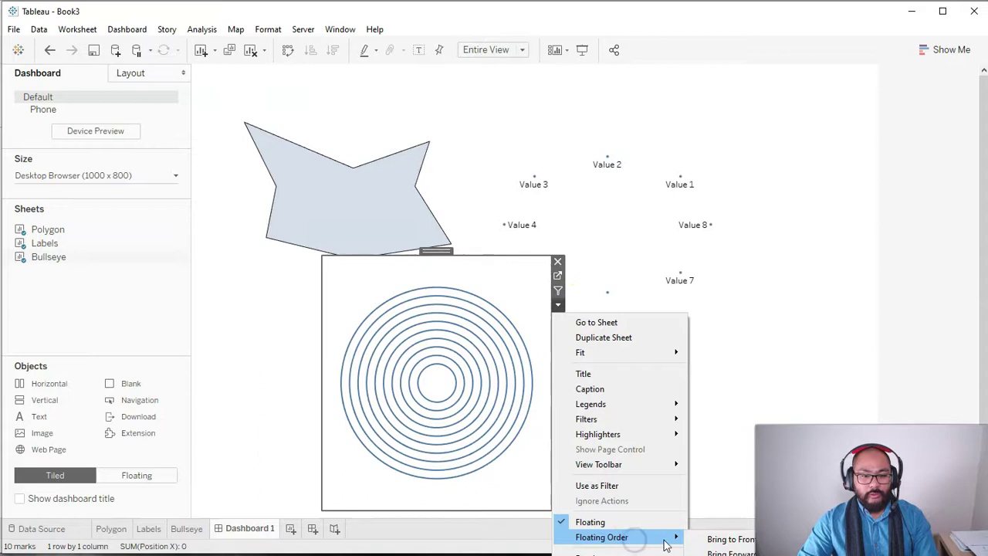
pyautogui.click(813, 304)
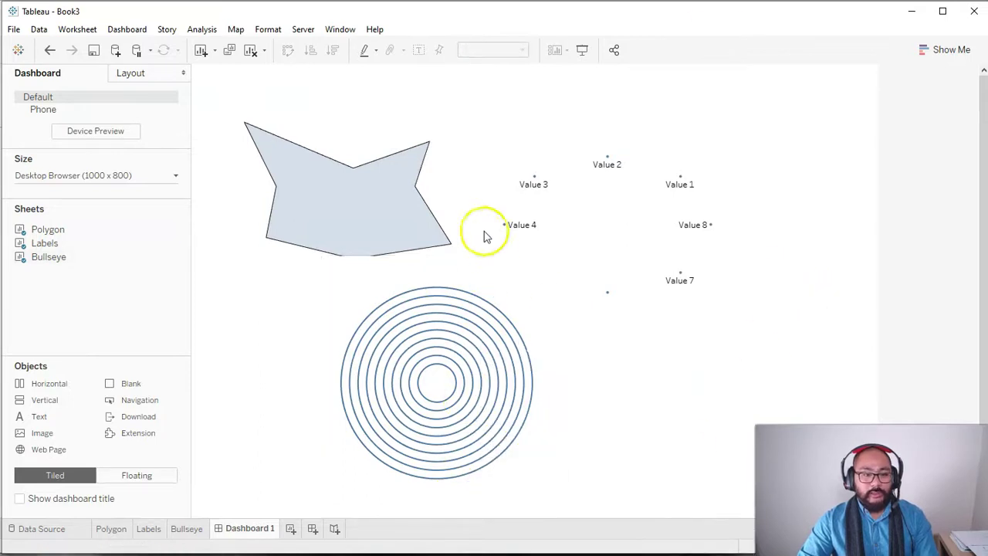
pyautogui.click(470, 264)
pyautogui.moveTo(441, 256); pyautogui.dragTo(452, 124)
pyautogui.click(569, 178)
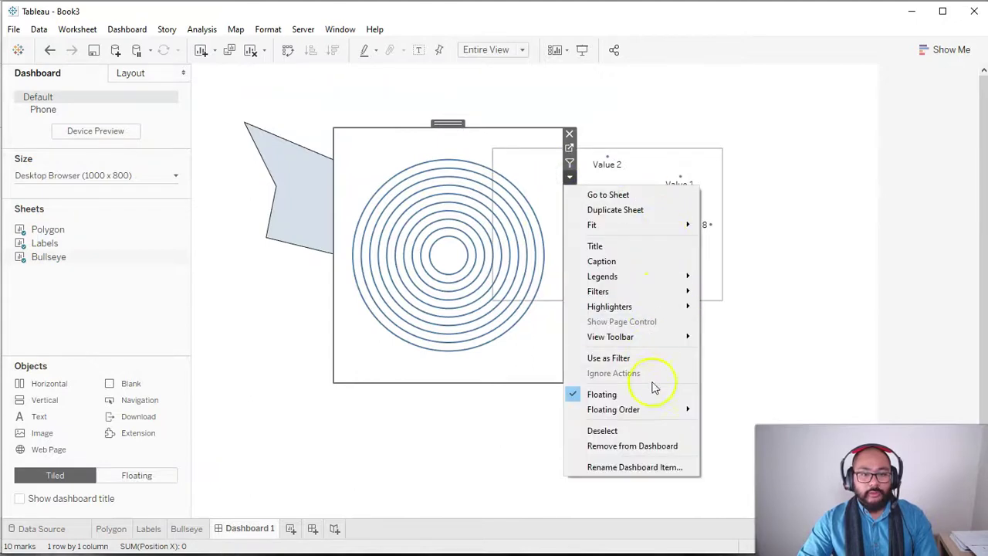
pyautogui.moveTo(651, 414)
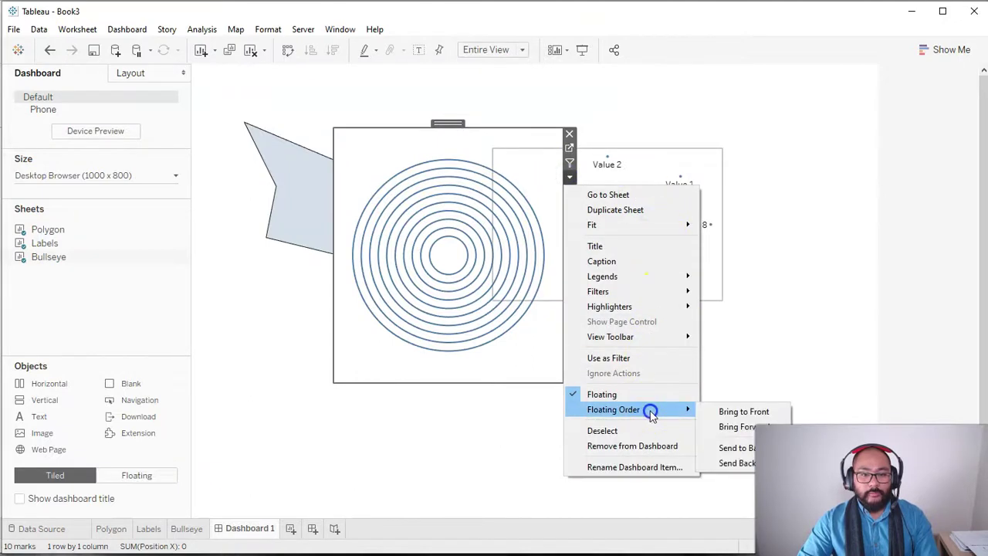
pyautogui.click(741, 454)
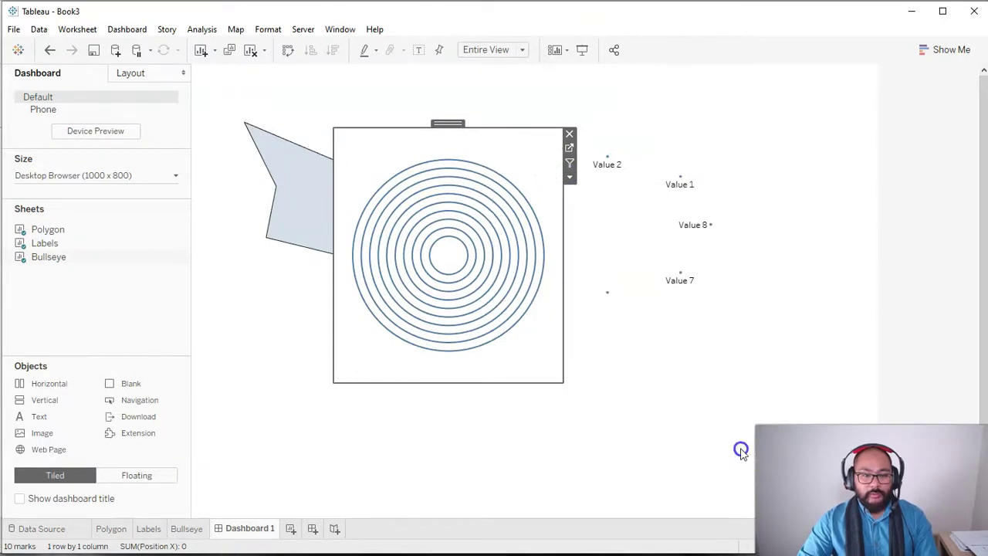
pyautogui.click(296, 131)
pyautogui.moveTo(341, 108); pyautogui.dragTo(399, 169)
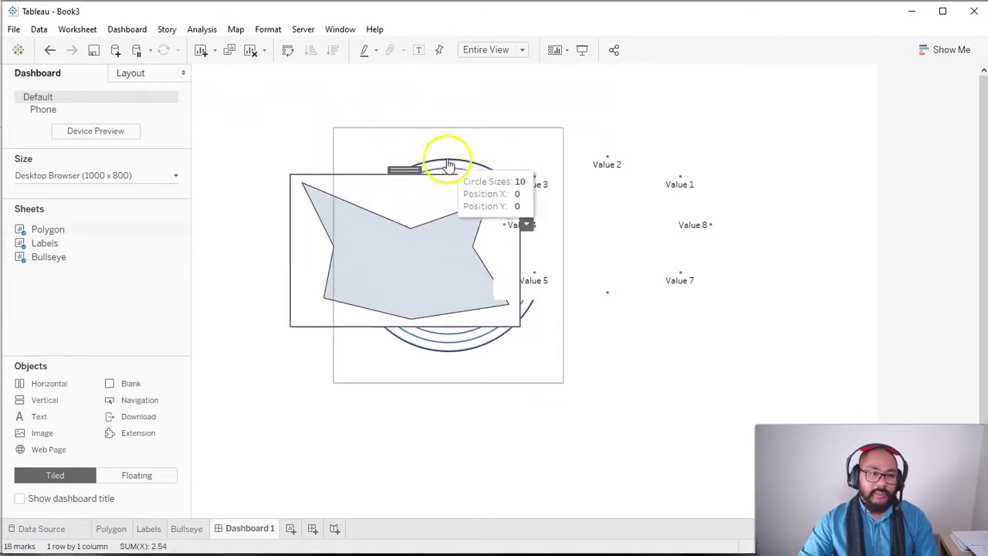
# Set the Polygon sheet's worksheet shading to None and nudge it slightly right
pyautogui.rightClick(409, 198)
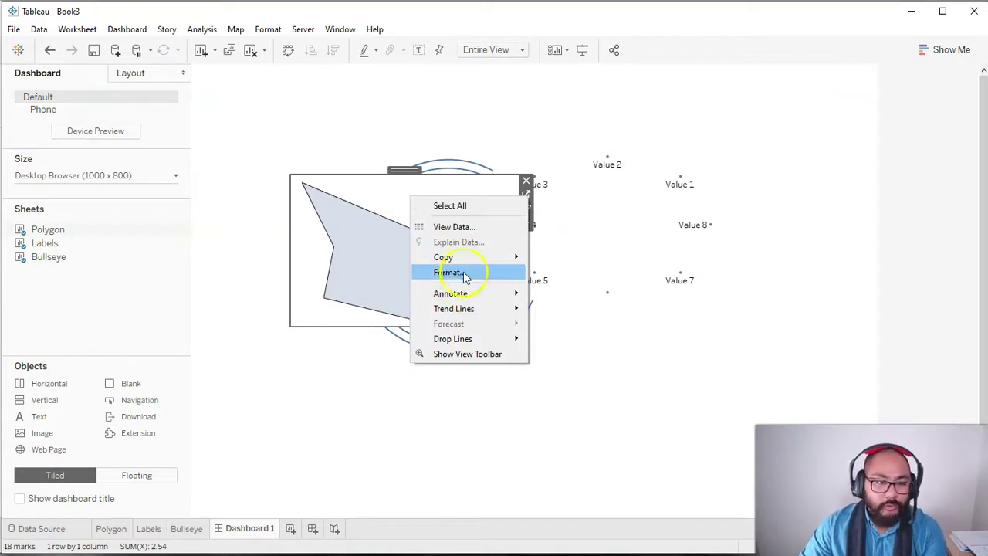
pyautogui.click(463, 272)
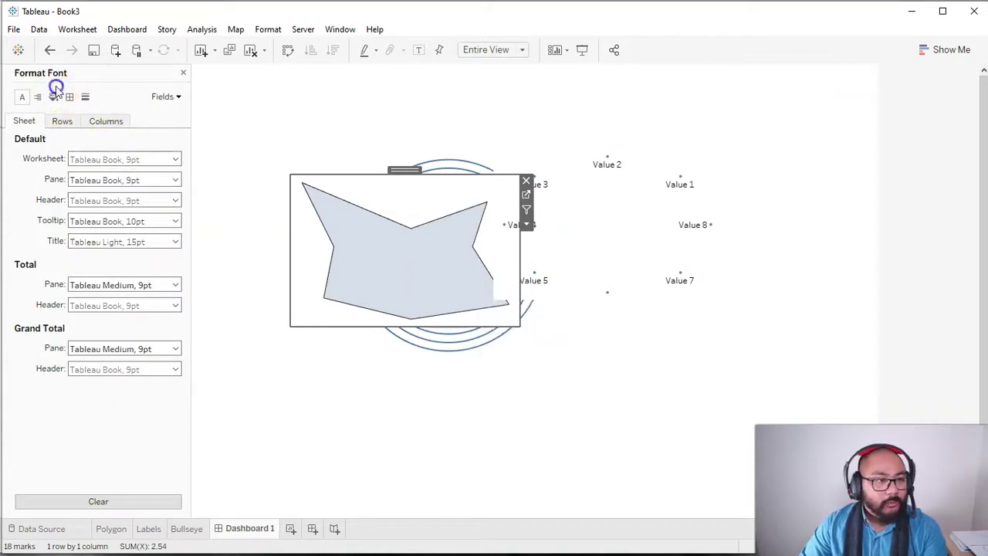
pyautogui.click(53, 98)
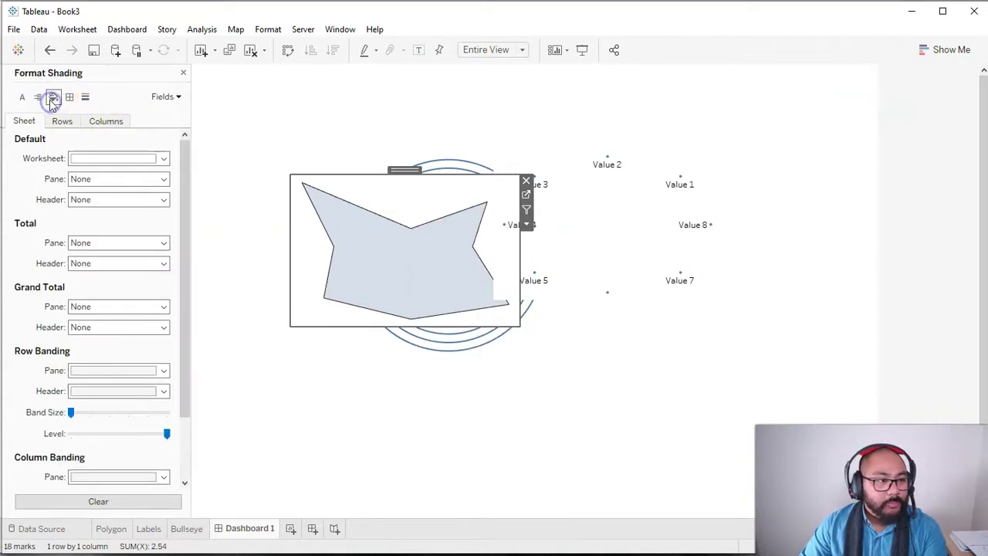
pyautogui.click(93, 161)
pyautogui.click(126, 177)
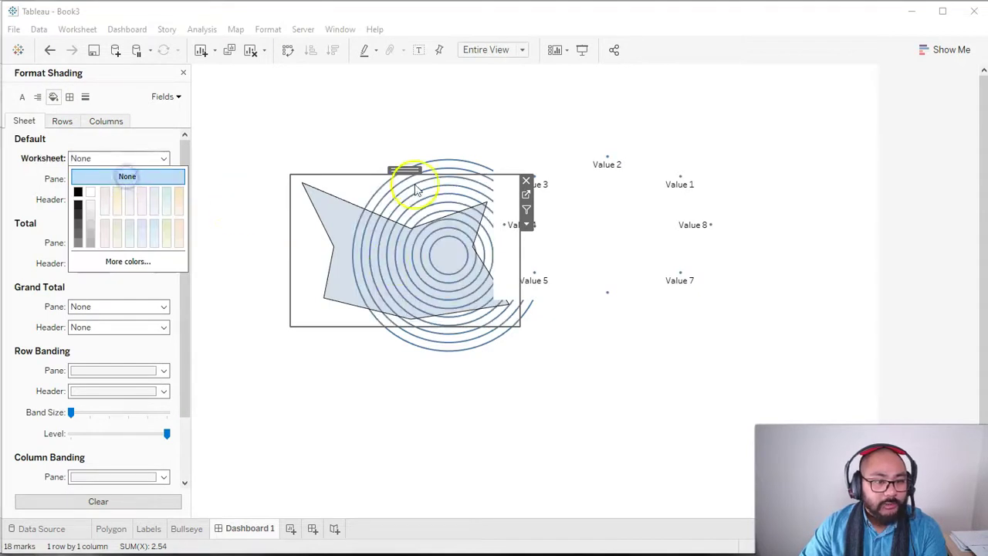
pyautogui.moveTo(404, 165); pyautogui.dragTo(424, 167)
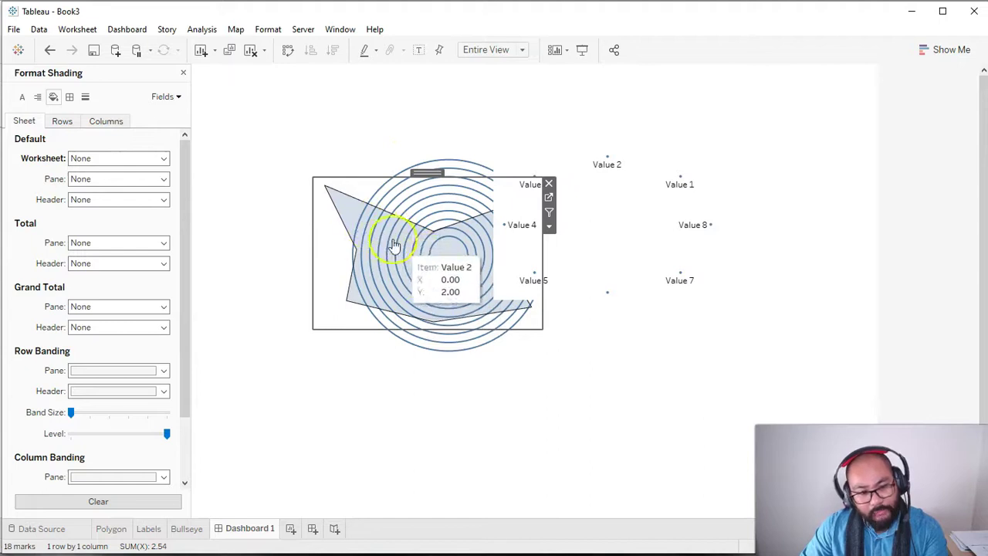
# Reposition the Value labels and polygon sheets on the dashboard and make the labels sheet taller
pyautogui.click(572, 160)
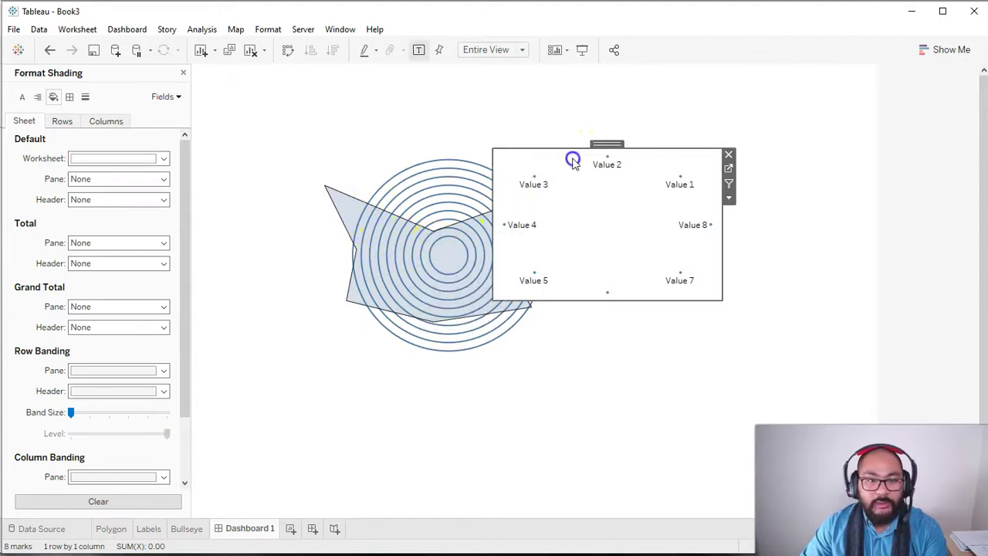
pyautogui.moveTo(599, 145); pyautogui.dragTo(712, 231)
pyautogui.click(446, 256)
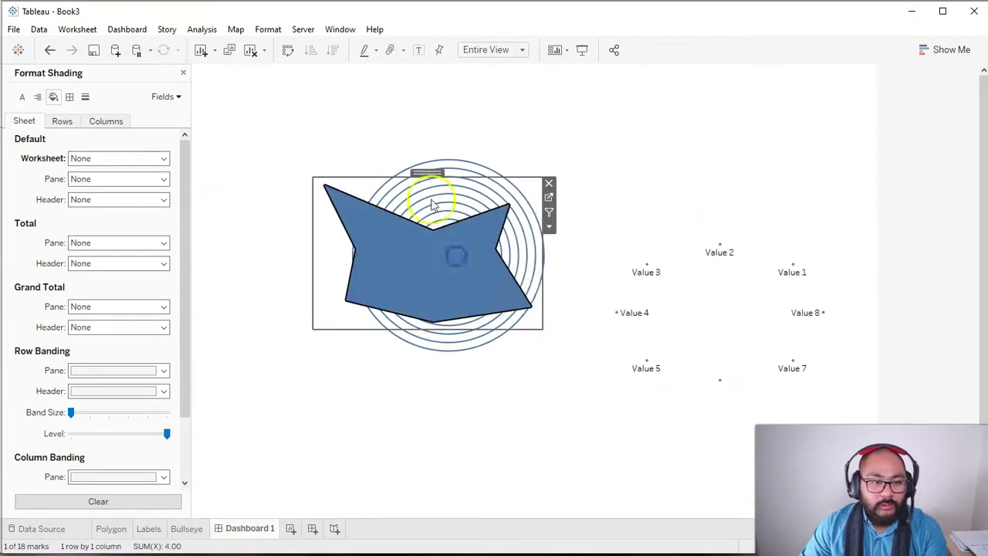
pyautogui.moveTo(424, 171)
pyautogui.mouseDown()
pyautogui.moveTo(453, 175)
pyautogui.moveTo(445, 159)
pyautogui.mouseUp()
pyautogui.click(638, 159)
pyautogui.click(718, 371)
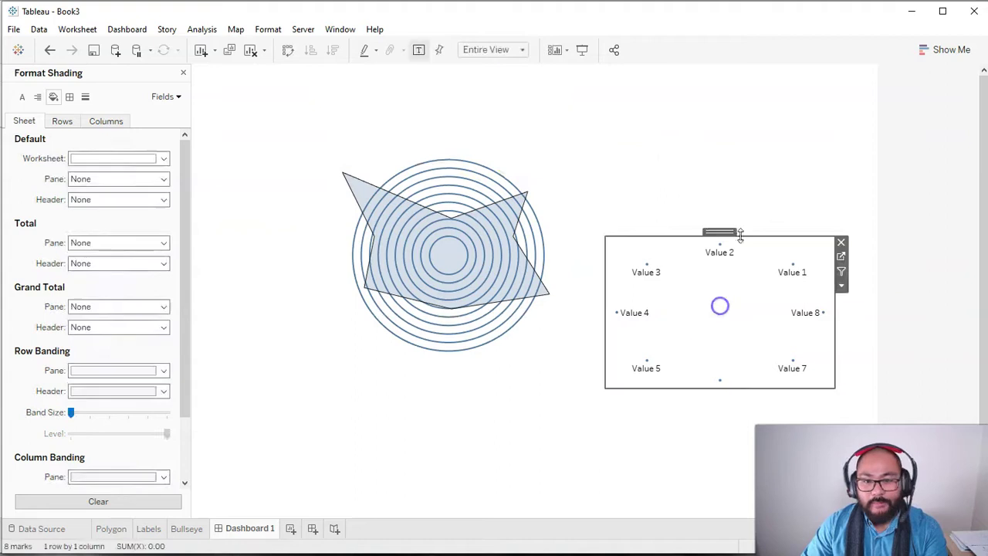
pyautogui.moveTo(742, 385); pyautogui.dragTo(742, 416)
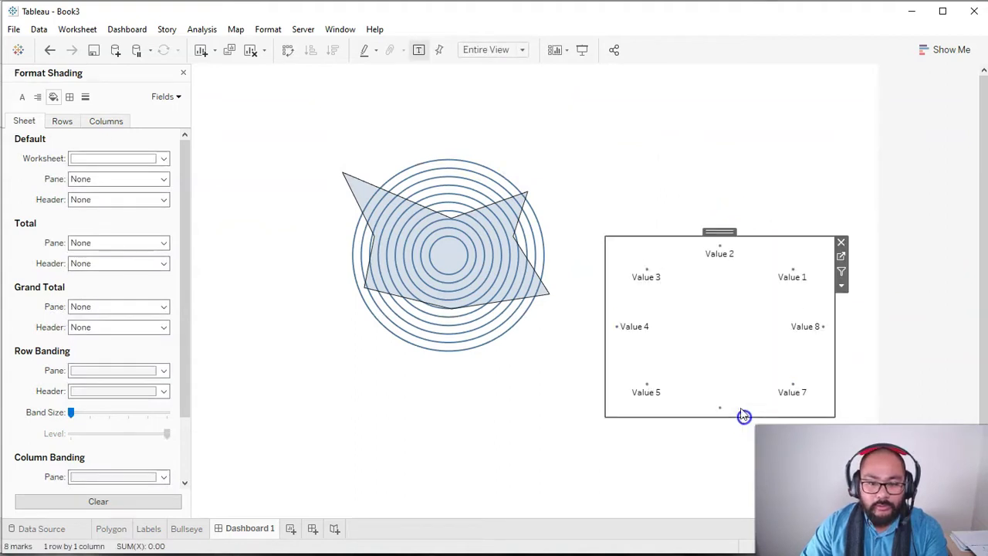
pyautogui.click(487, 49)
pyautogui.click(493, 52)
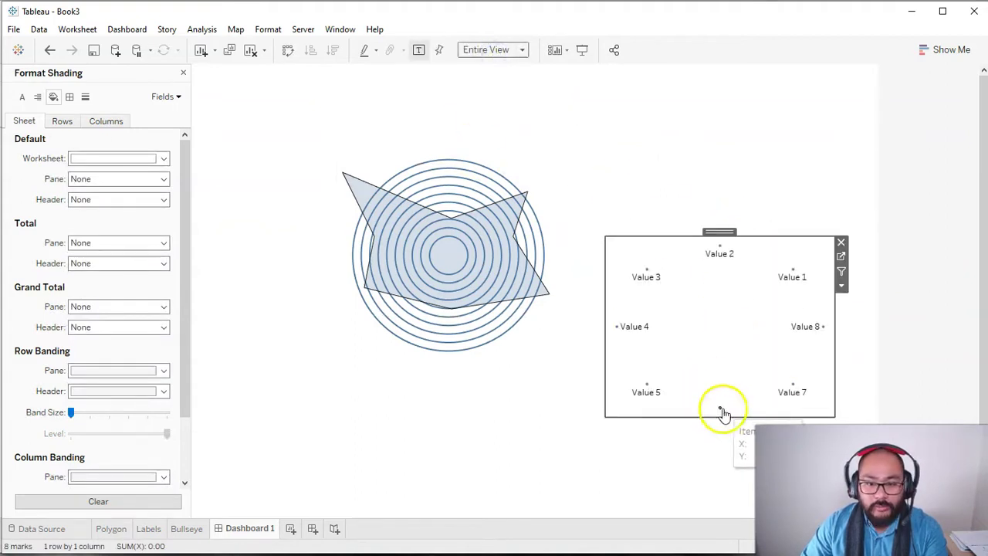
pyautogui.click(719, 409)
pyautogui.click(719, 409)
# On the Labels worksheet, allow labels to overlap other marks so Value 6 appears
pyautogui.click(840, 255)
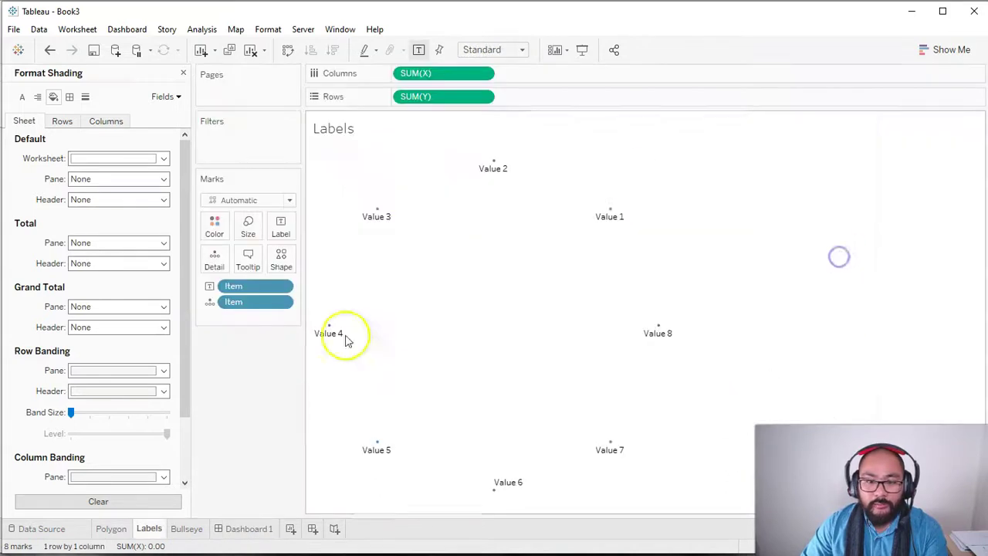
pyautogui.click(281, 224)
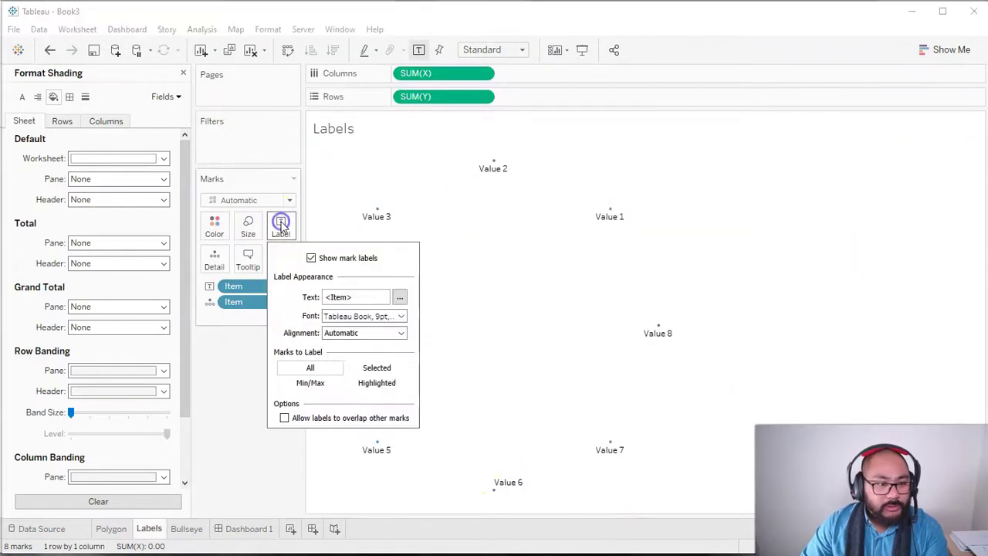
pyautogui.click(295, 419)
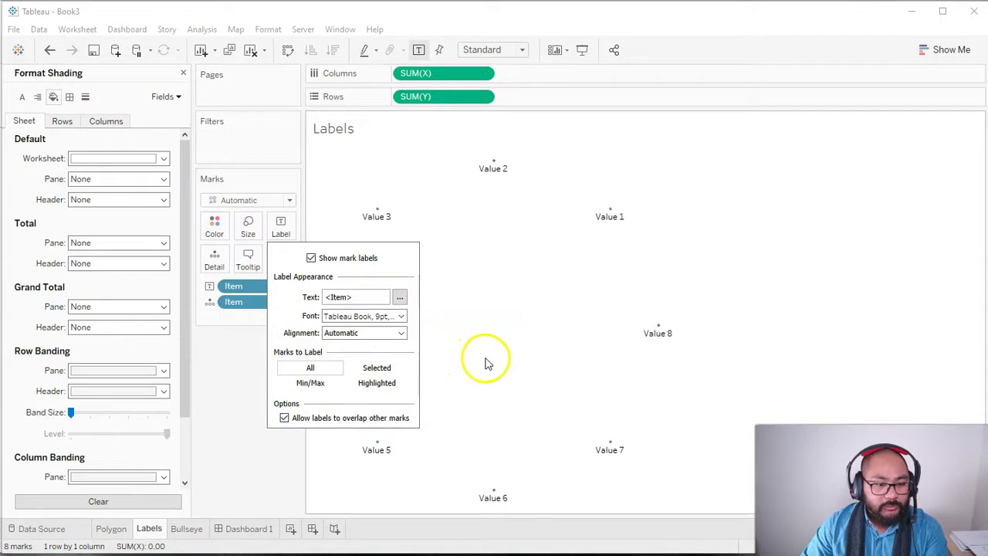
pyautogui.click(483, 362)
# Back on Dashboard 1, float the labels sheet over the bullseye chart and enlarge it
pyautogui.click(247, 528)
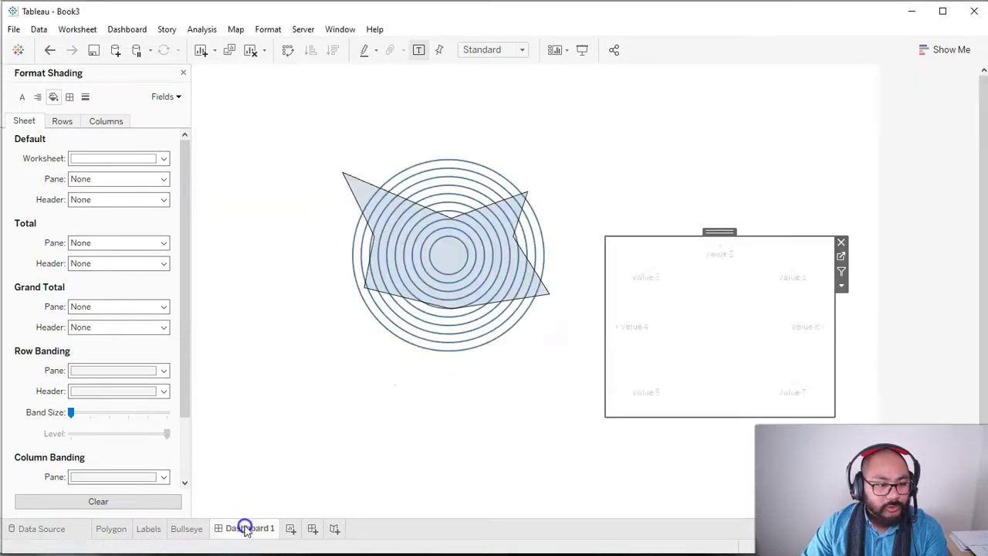
pyautogui.moveTo(731, 231); pyautogui.dragTo(391, 98)
pyautogui.moveTo(492, 286); pyautogui.dragTo(512, 334)
# Set the labels sheet's worksheet shading to None so it has no background
pyautogui.rightClick(480, 116)
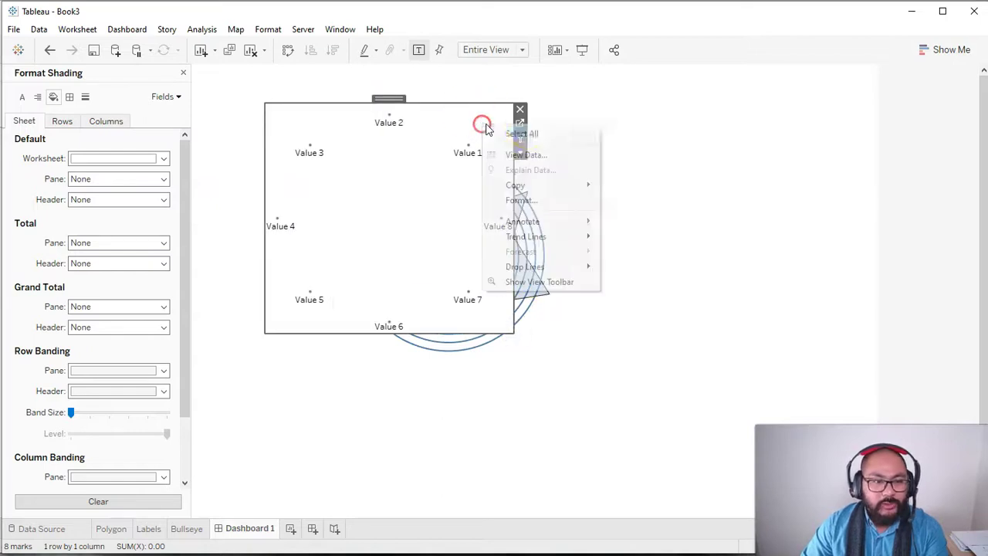
pyautogui.click(528, 202)
pyautogui.click(52, 97)
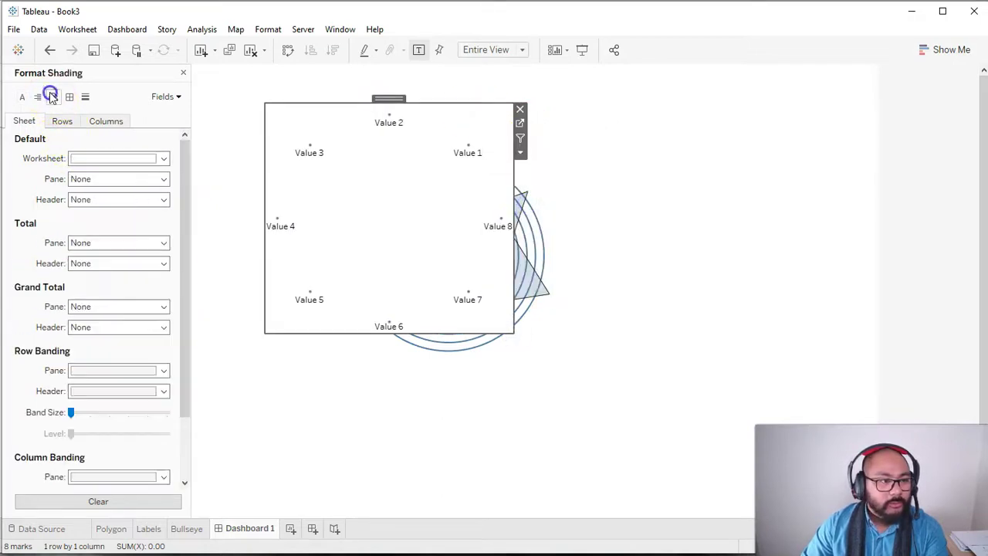
pyautogui.click(99, 161)
pyautogui.click(111, 176)
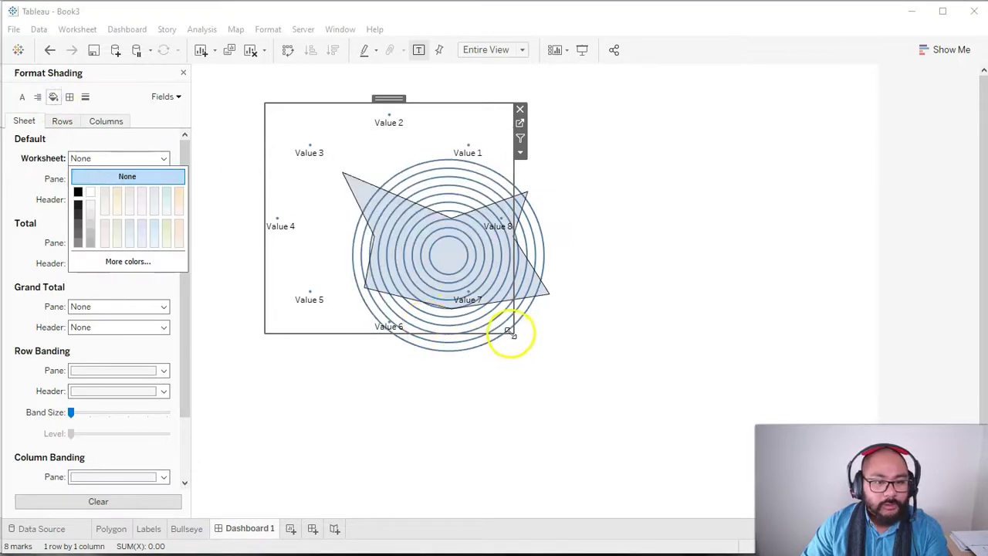
# Resize and centre the transparent labels sheet so Value 1–8 ring the bullseye circles
pyautogui.moveTo(509, 332); pyautogui.dragTo(538, 357)
pyautogui.moveTo(410, 96); pyautogui.dragTo(443, 114)
pyautogui.moveTo(571, 374); pyautogui.dragTo(623, 416)
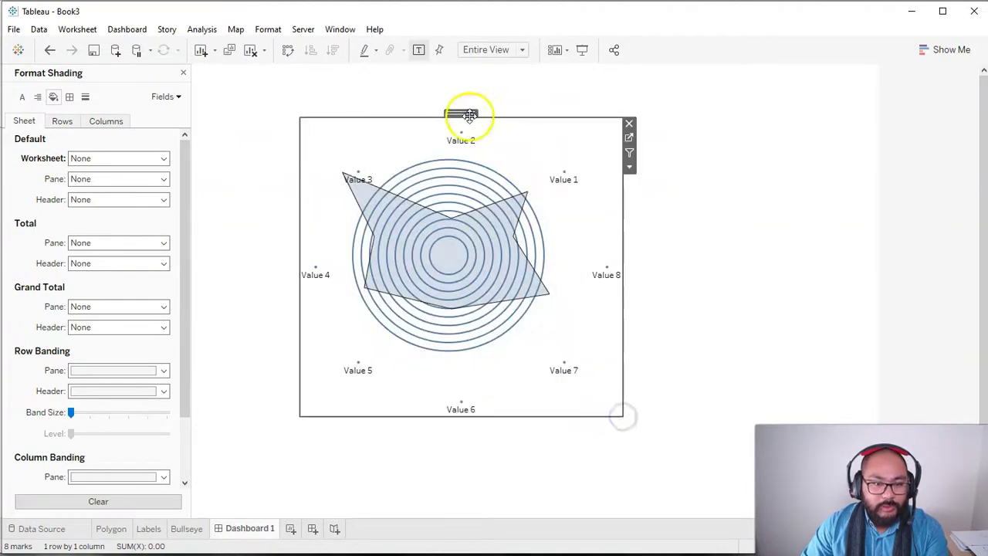
pyautogui.moveTo(469, 115); pyautogui.dragTo(447, 93)
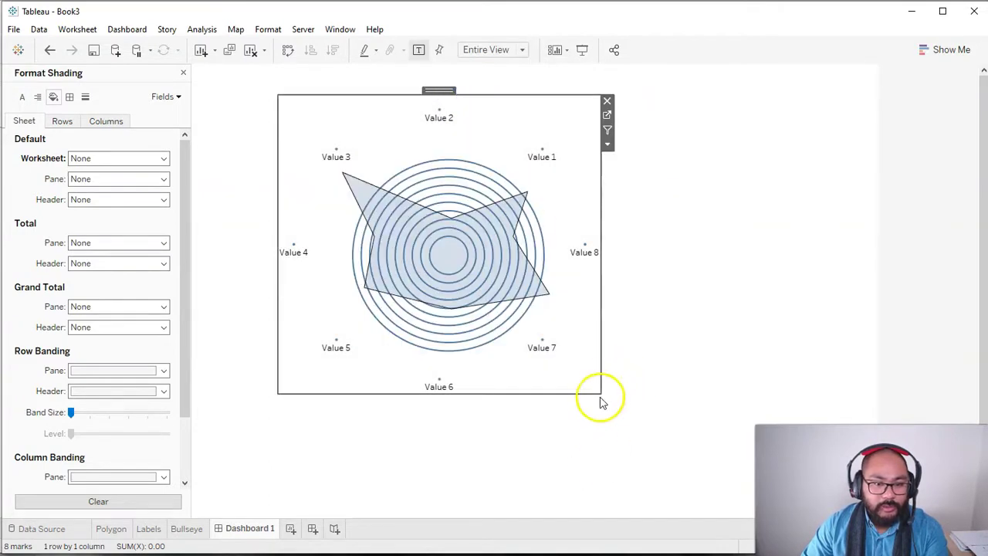
pyautogui.moveTo(600, 392); pyautogui.dragTo(573, 366)
pyautogui.moveTo(430, 92); pyautogui.dragTo(447, 111)
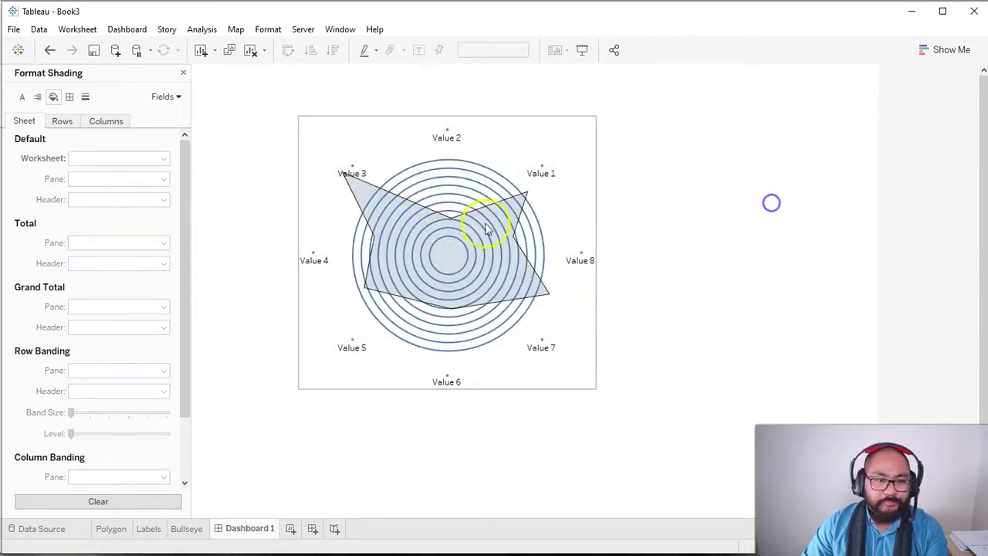
# Set the labels sheet's floating order to Send to Back
pyautogui.click(479, 229)
pyautogui.click(602, 166)
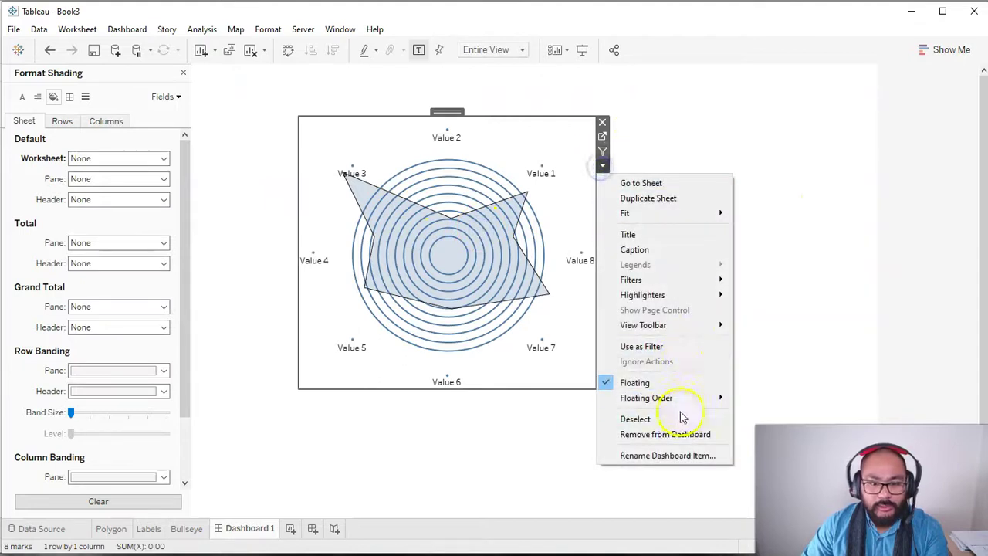
pyautogui.click(679, 398)
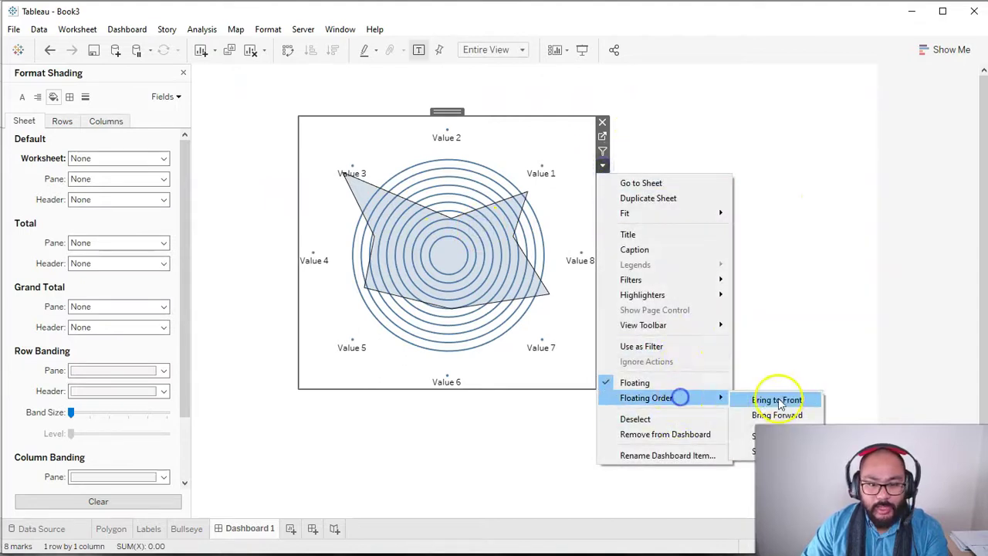
pyautogui.click(741, 443)
# Shrink the polygon sheet and centre it inside the bullseye rings
pyautogui.click(483, 229)
pyautogui.click(419, 256)
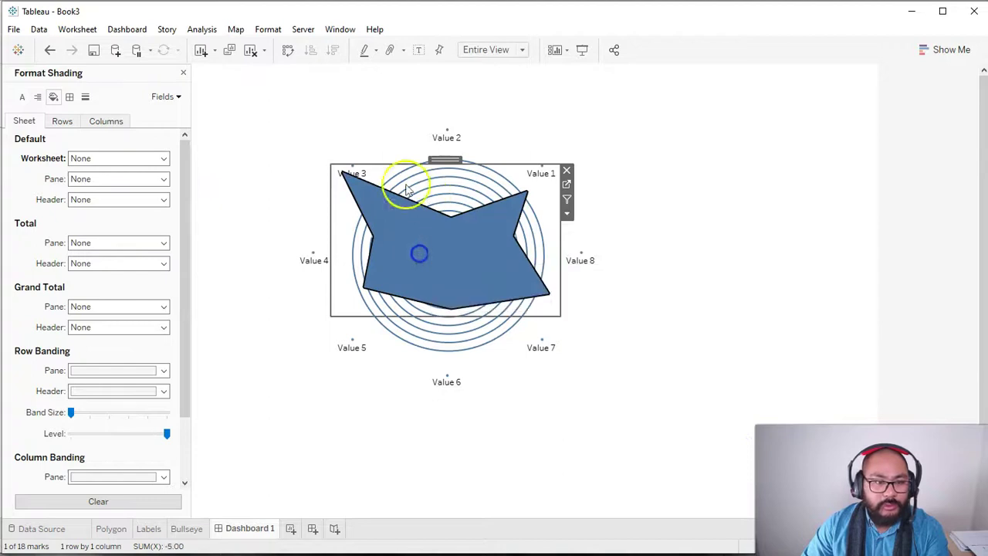
pyautogui.click(336, 159)
pyautogui.moveTo(325, 162); pyautogui.dragTo(386, 188)
pyautogui.moveTo(468, 181)
pyautogui.mouseDown()
pyautogui.moveTo(457, 171)
pyautogui.moveTo(456, 195)
pyautogui.moveTo(452, 187)
pyautogui.mouseUp()
pyautogui.click(455, 183)
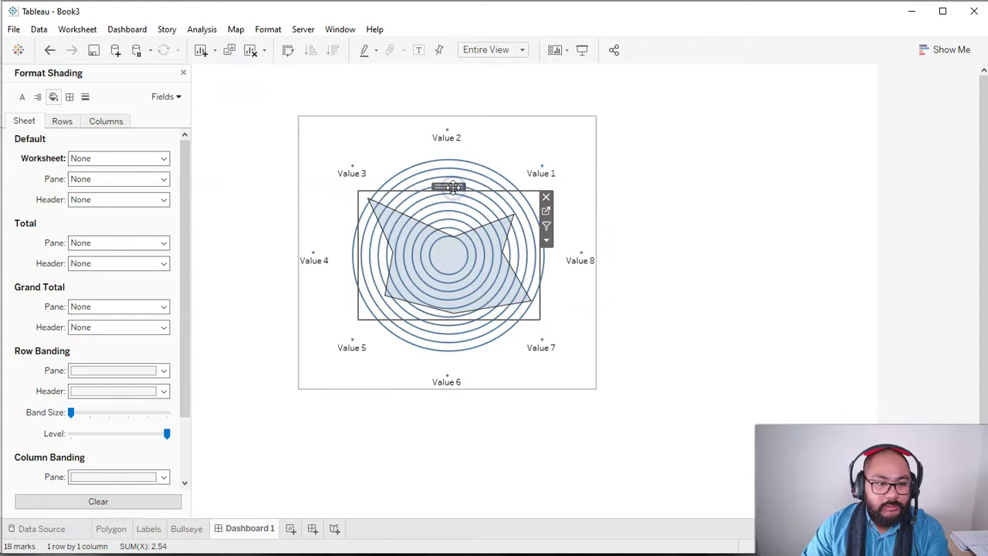
# On the Polygon sheet, make the fill light orange at about 40% opacity
pyautogui.click(546, 213)
pyautogui.click(218, 274)
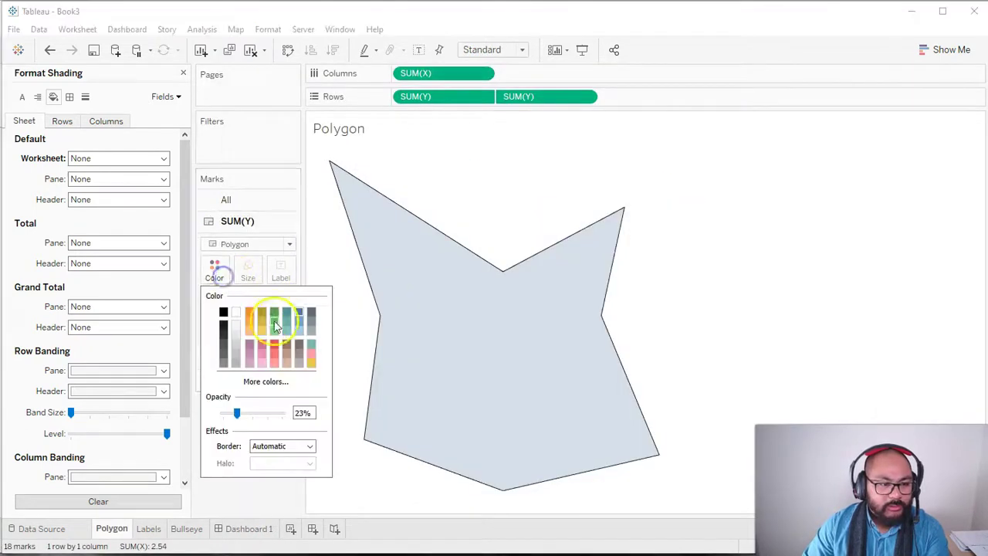
pyautogui.moveTo(237, 412); pyautogui.dragTo(256, 414)
pyautogui.click(251, 322)
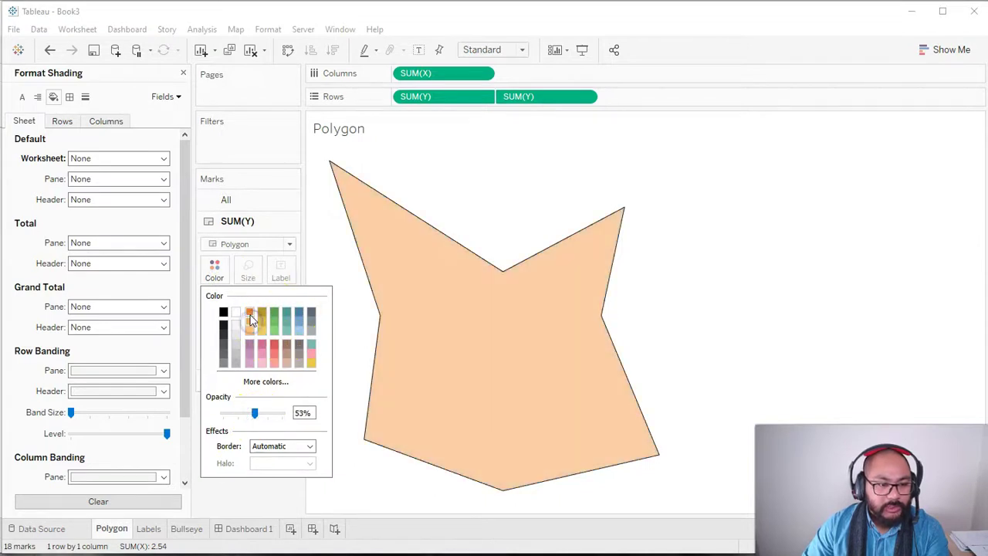
pyautogui.moveTo(247, 415); pyautogui.dragTo(247, 414)
pyautogui.click(219, 500)
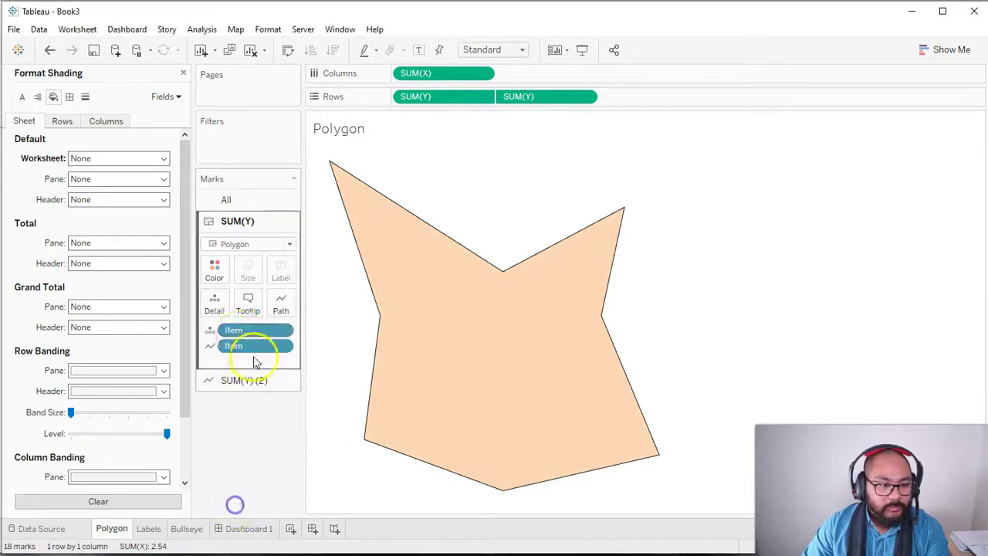
# Give the outline line layer a thin black line at the smallest size, then view Dashboard 1
pyautogui.click(244, 377)
pyautogui.click(215, 294)
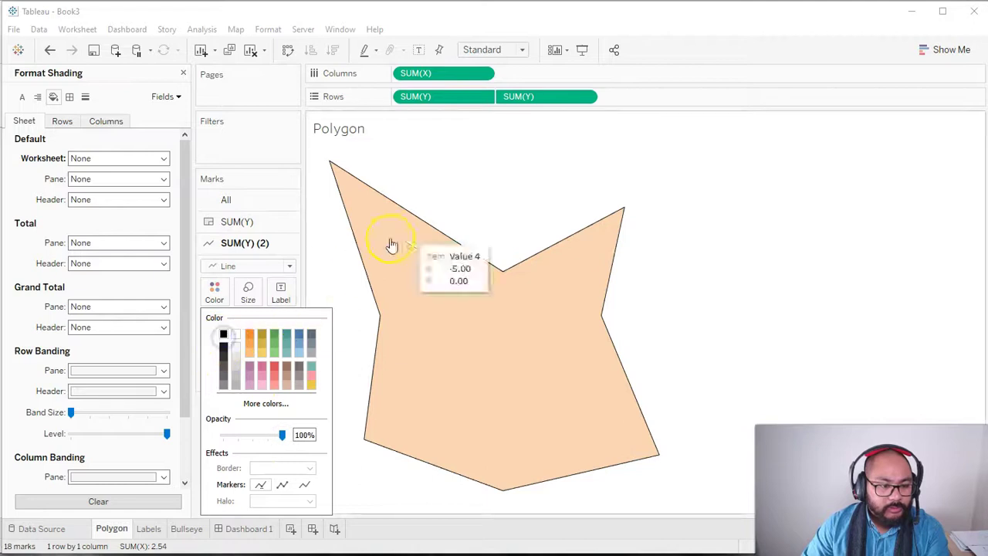
pyautogui.click(750, 205)
pyautogui.click(247, 299)
pyautogui.click(247, 327)
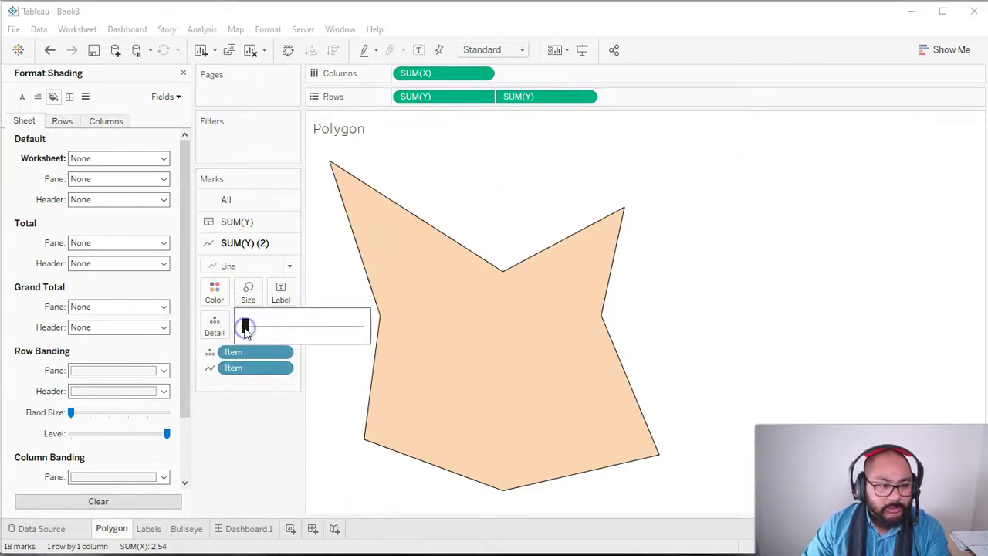
pyautogui.click(236, 529)
pyautogui.click(729, 234)
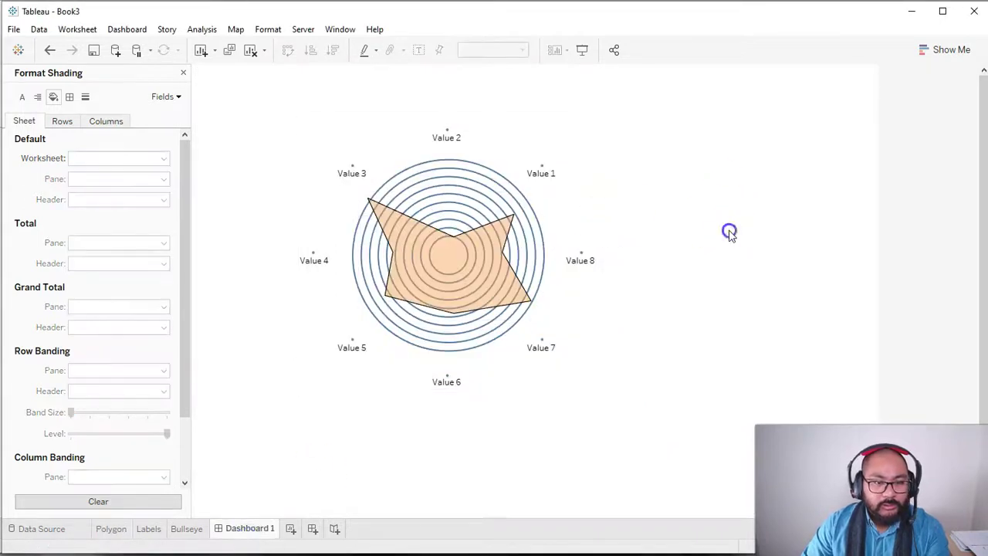
pyautogui.moveTo(583, 258)
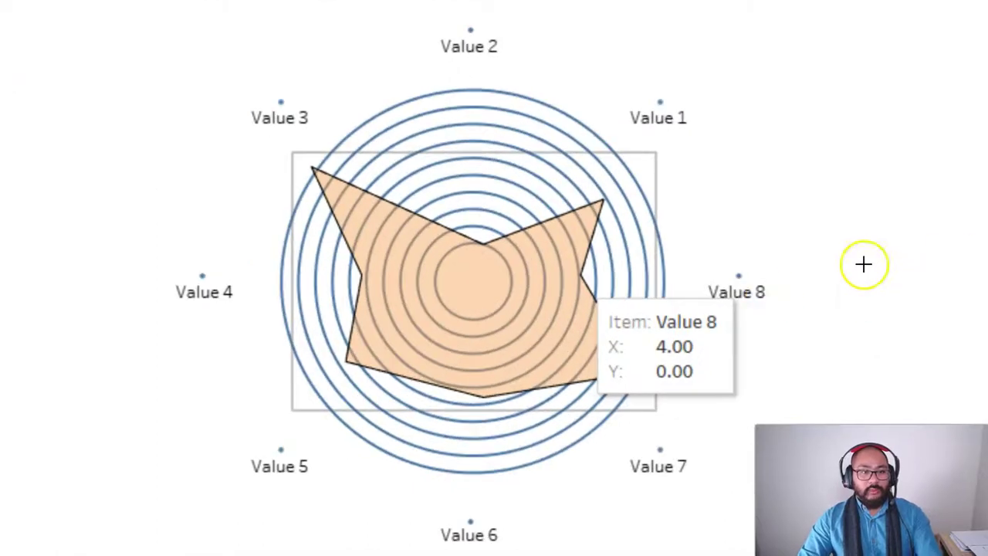